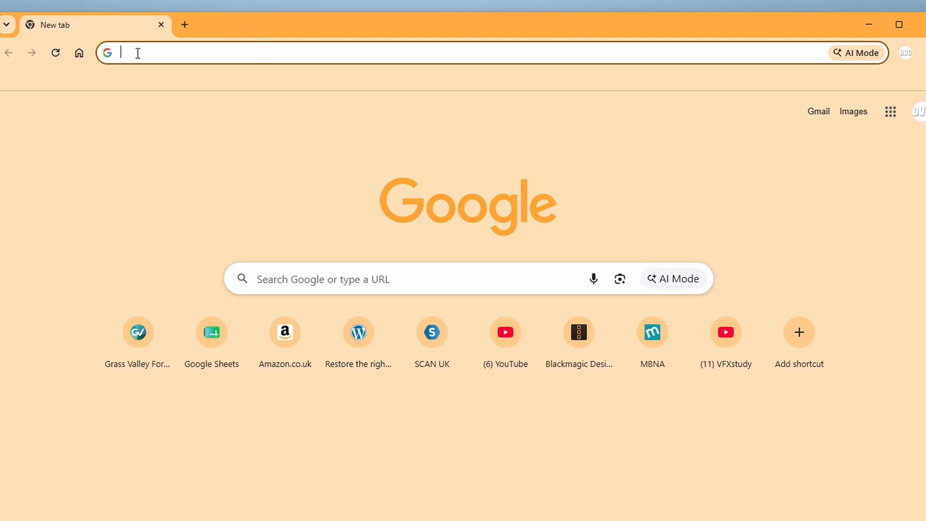
Search Google for "pinokio install", open the beta.pinokio.co result and download the Windows installer
type("pinoki")
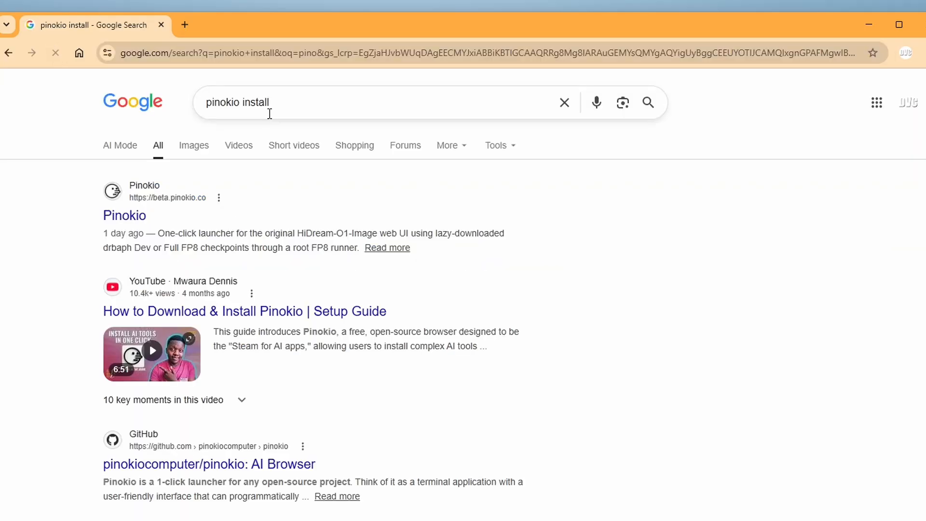
left_click(141, 226)
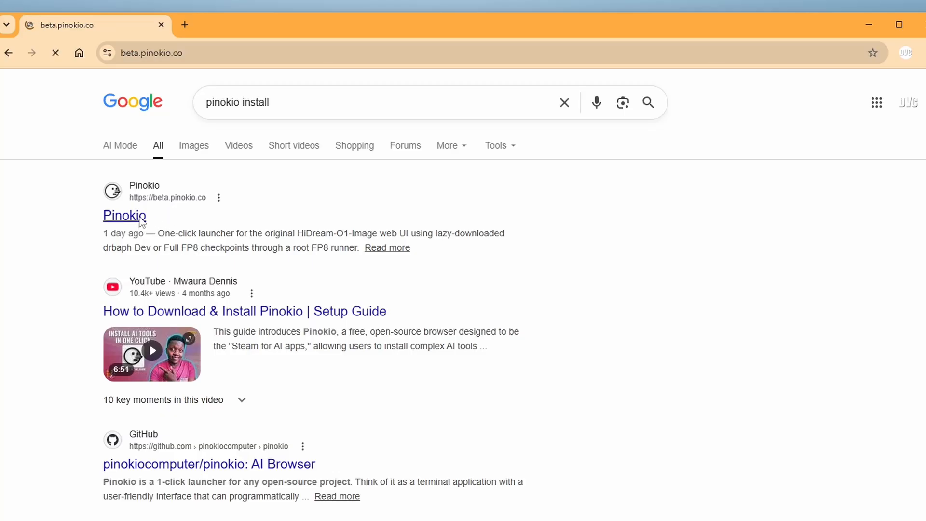
left_click(464, 315)
left_click(471, 480)
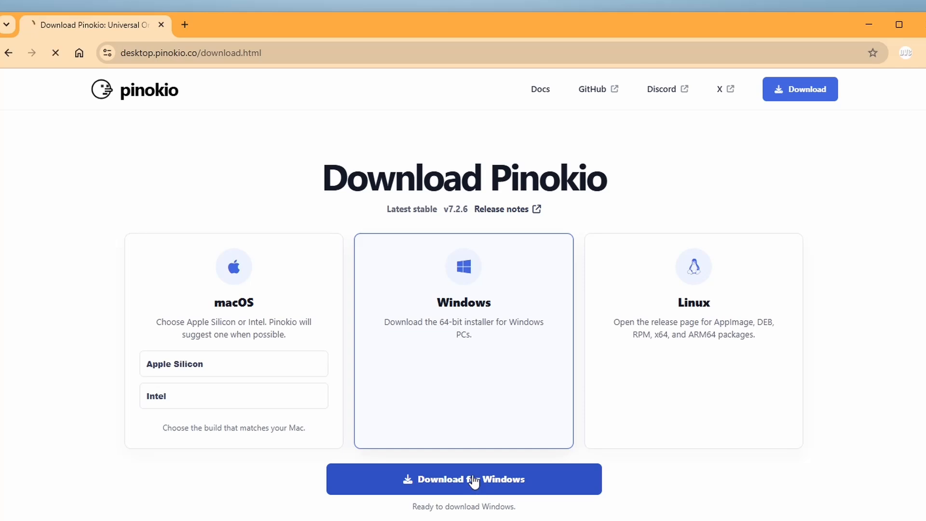
Run the downloaded Pinokio.exe and allow Pinokio to access public and private networks
left_click(882, 53)
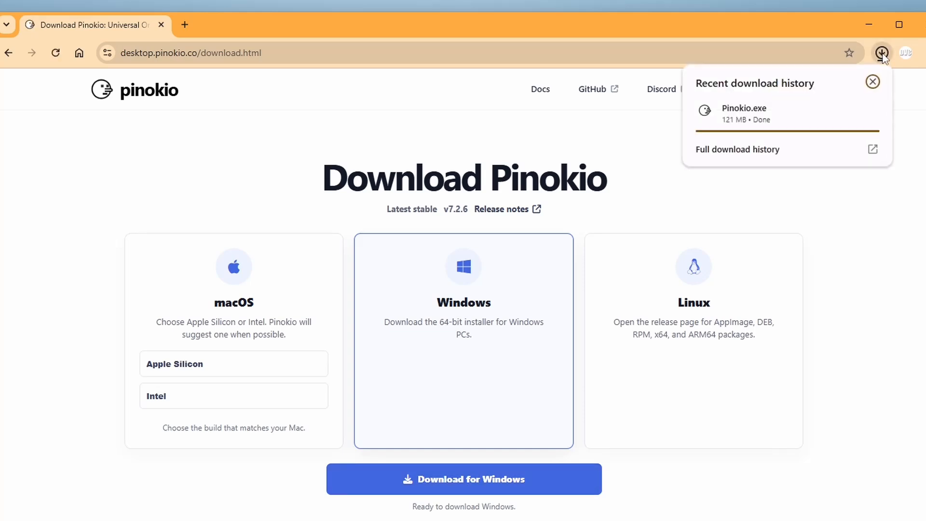
left_click(789, 119)
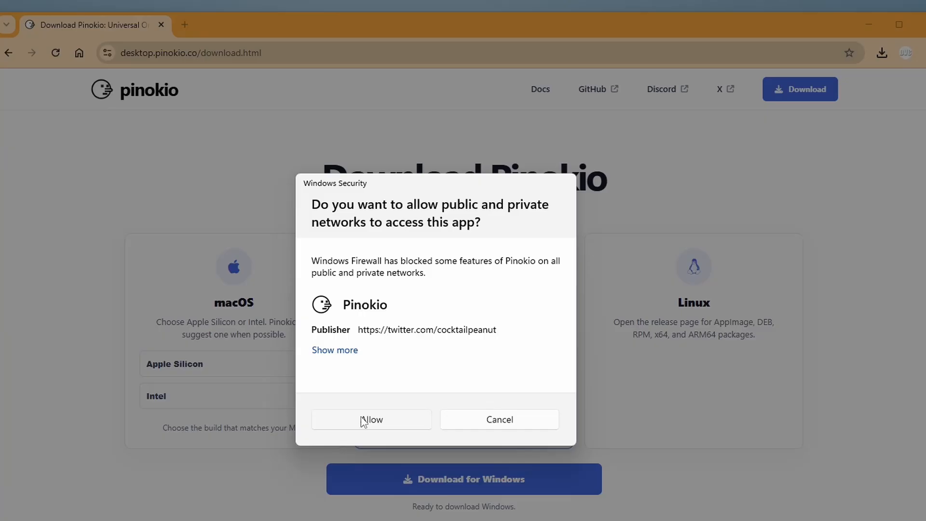
left_click(379, 418)
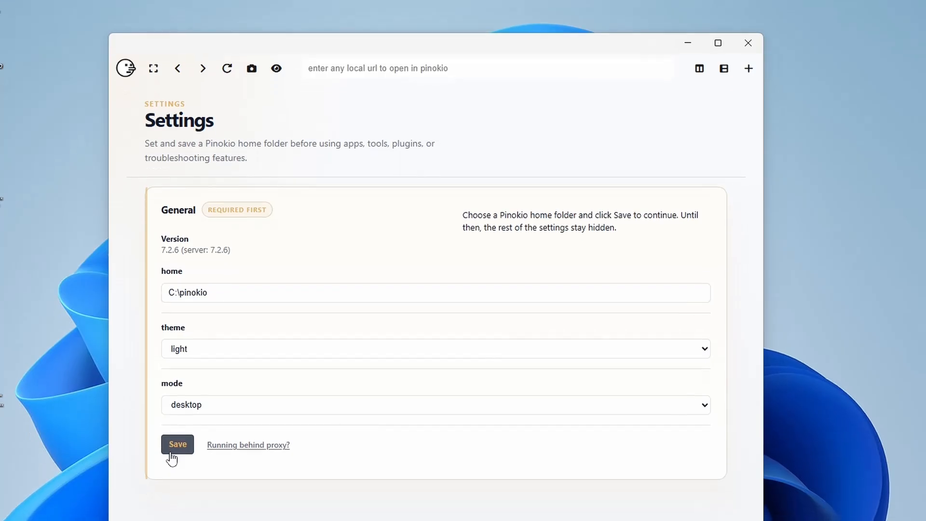
Save the initial settings with home folder C:\pinokio, light theme and desktop mode, confirming the drive reminder and the restart
left_click(177, 416)
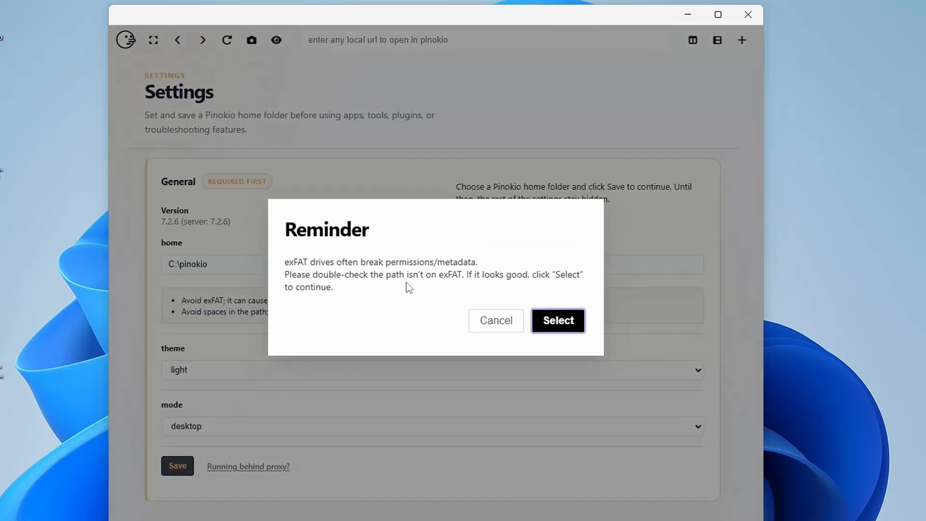
left_click(554, 322)
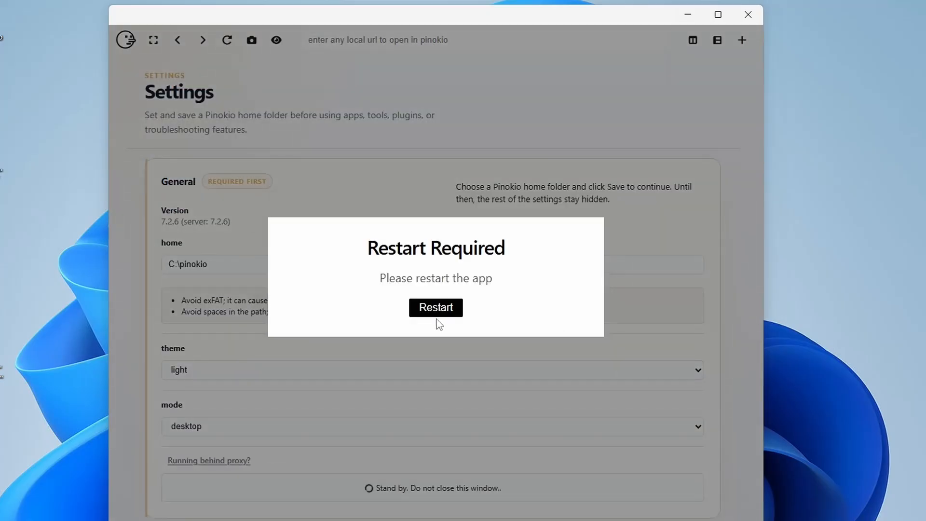
left_click(437, 310)
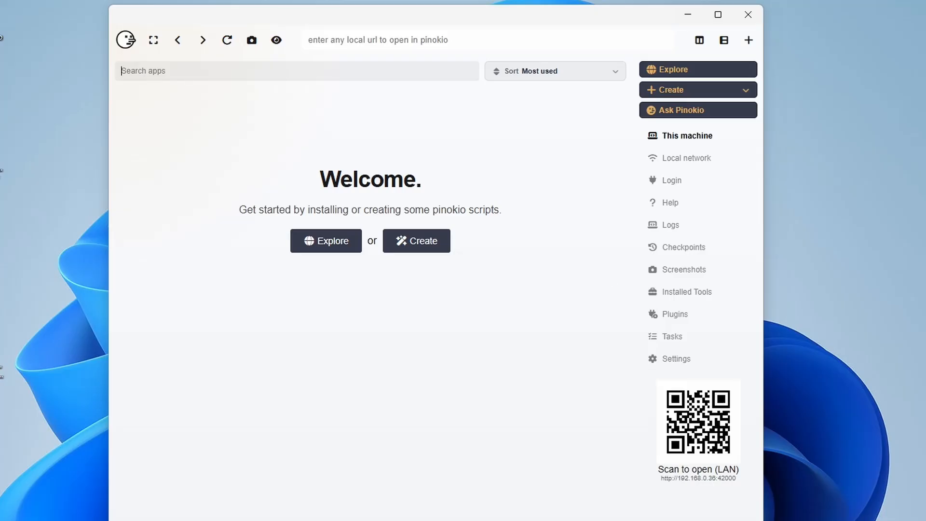
Check the free space on the Programs 2TB (C:) drive in File Explorer and close its window
key("super+e")
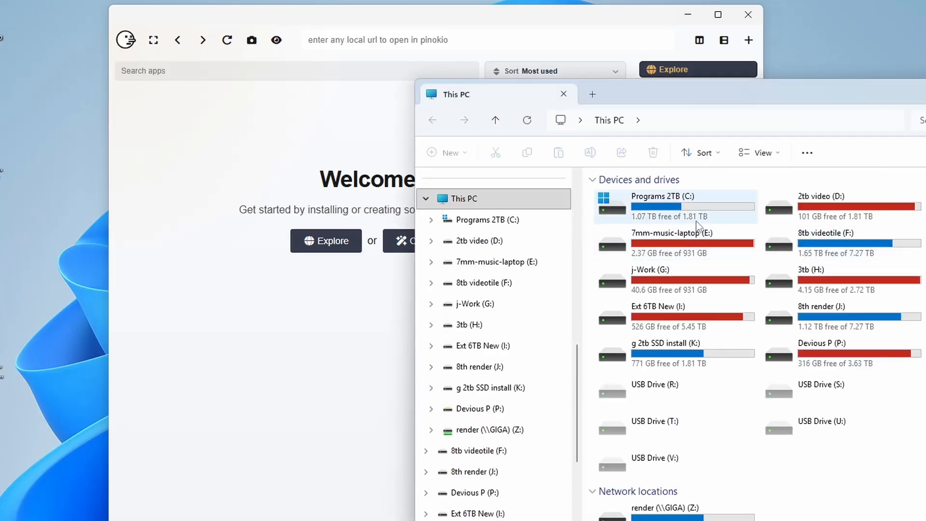
left_click(693, 217)
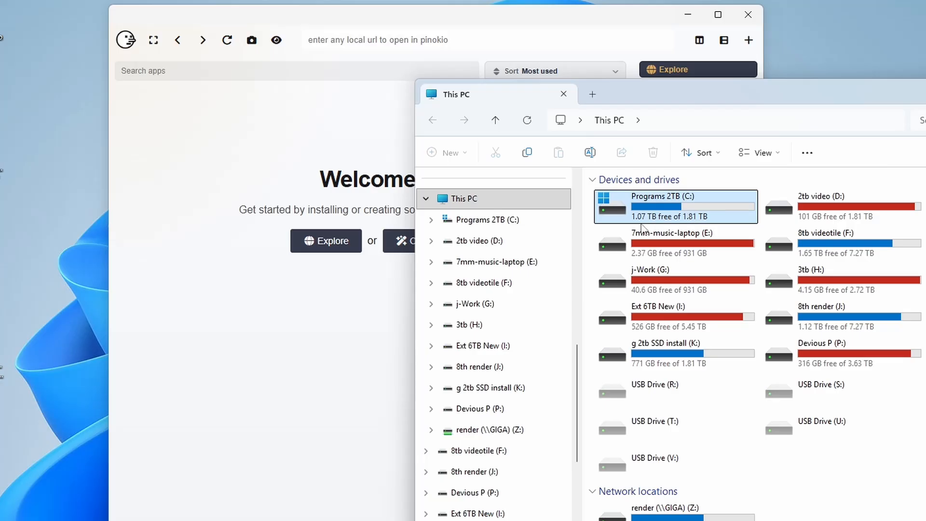
key("alt+F4")
Open Pinokio's settings and select the whole home folder path
left_click(668, 359)
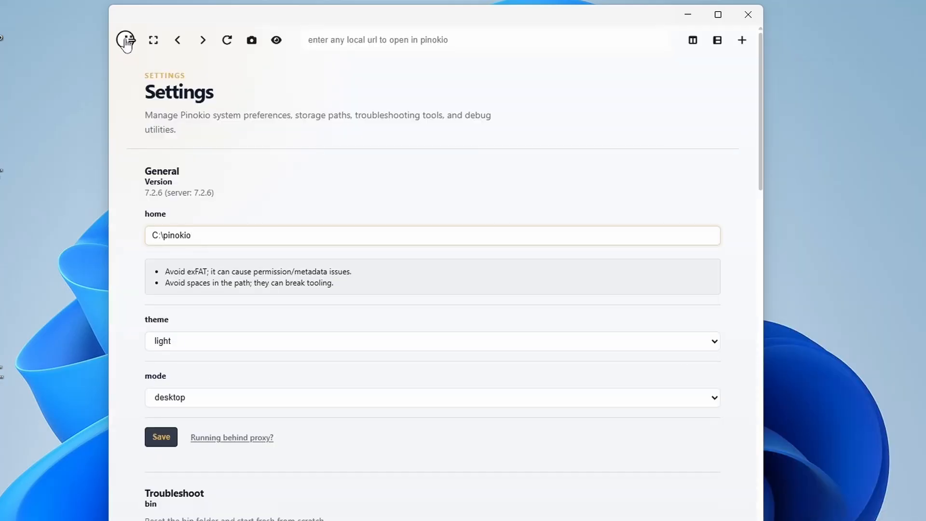
left_click_drag(208, 237, 124, 239)
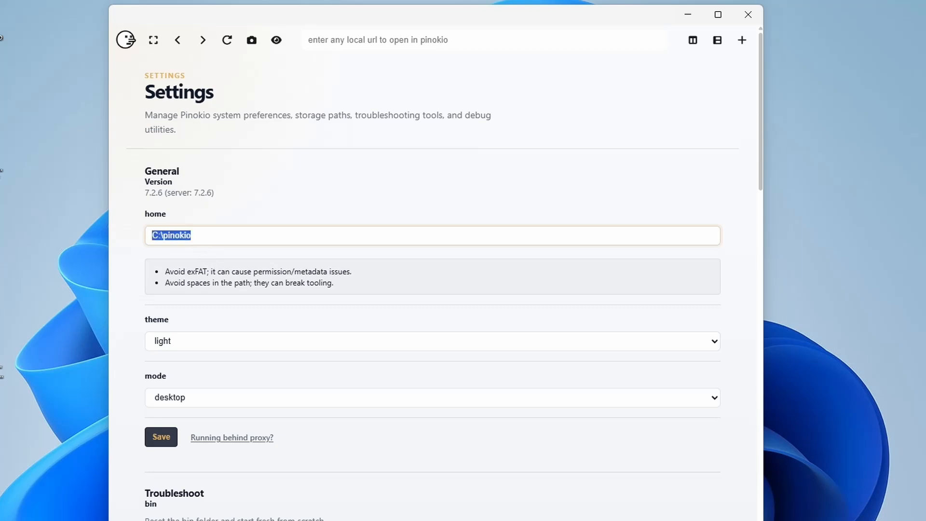
In File Explorer, create a folder named pinokio on the 8tb videotile (F:) drive and open it
key("super+e")
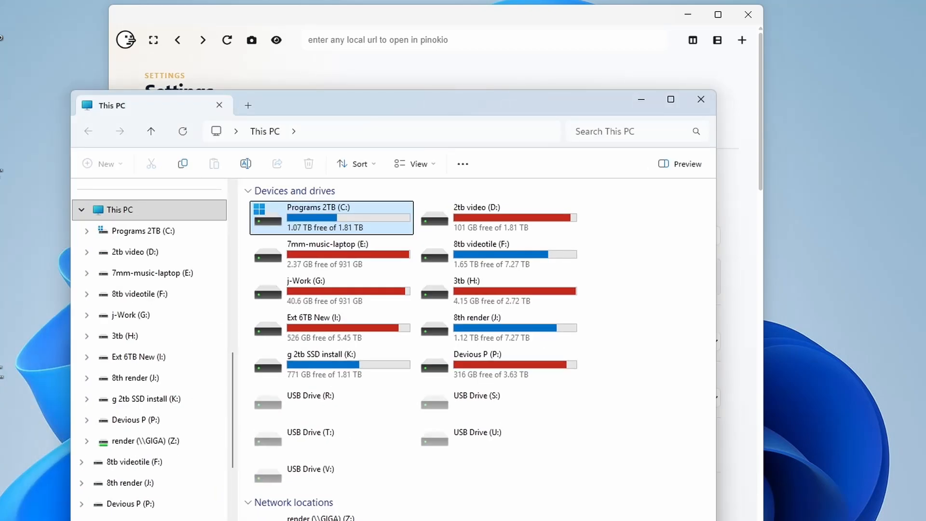
double_click(502, 262)
right_click(320, 319)
key("Escape")
right_click(320, 319)
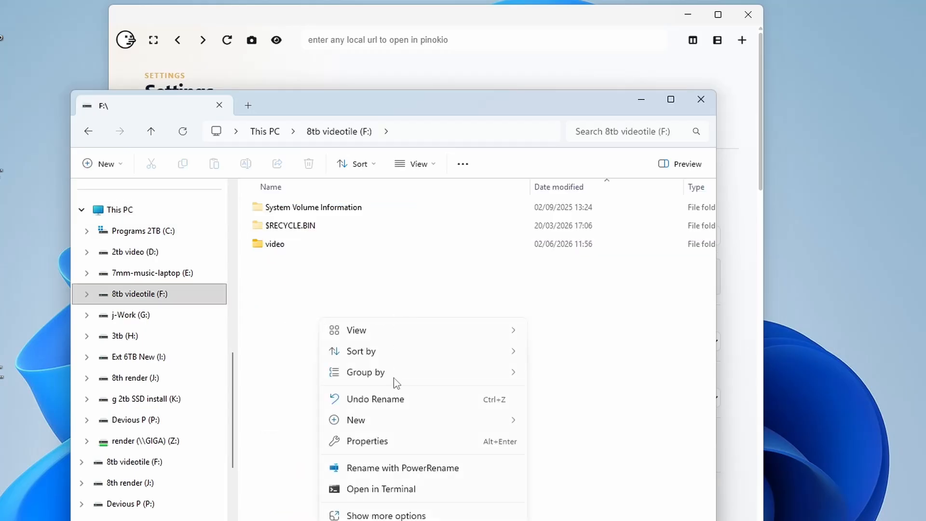
mouse_move(370, 423)
left_click(558, 209)
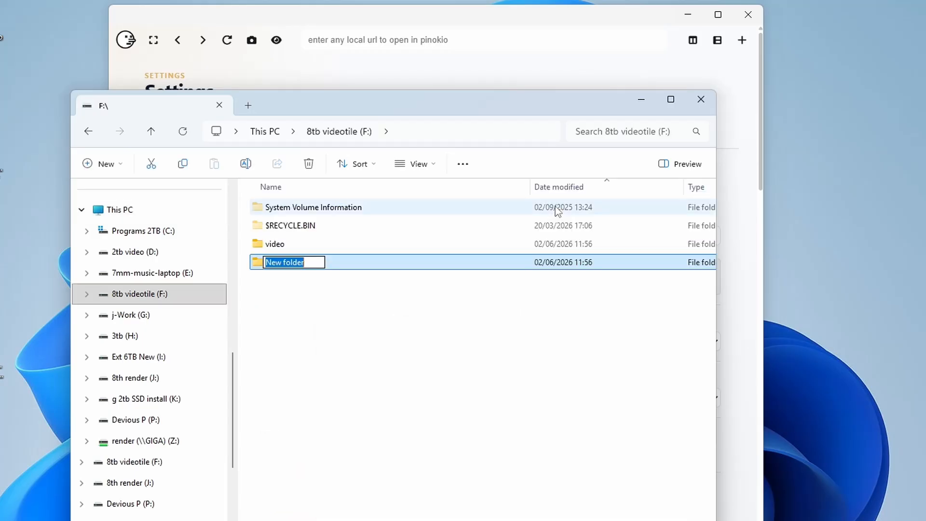
type("pinokio")
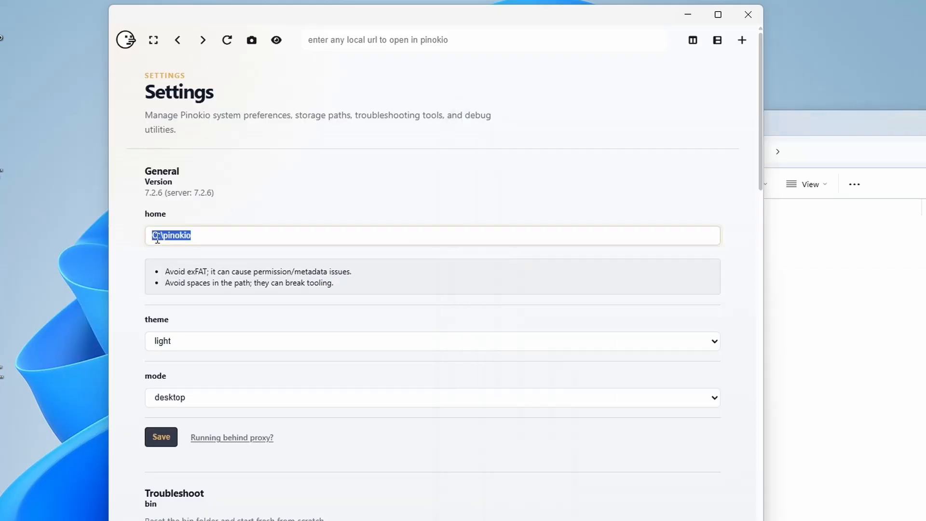
left_click(830, 307)
double_click(775, 287)
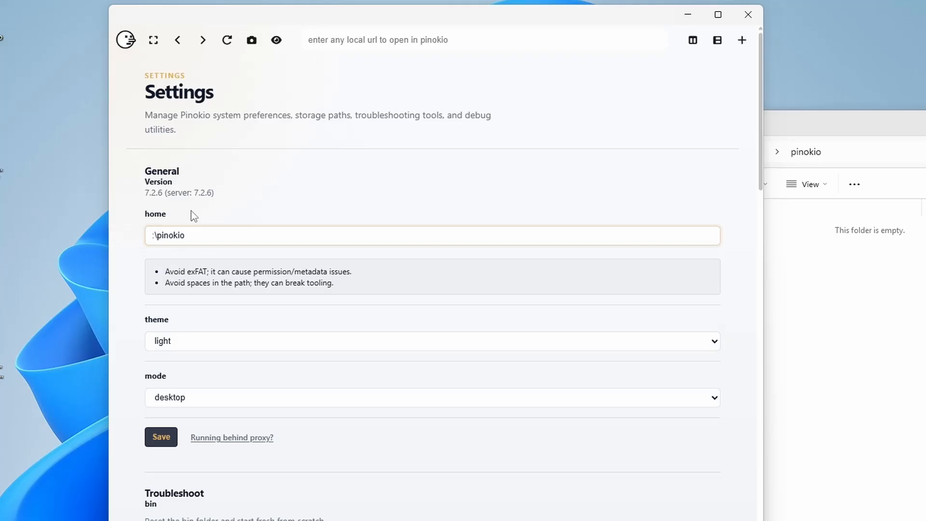
Change Pinokio's home folder to f:\pinokio, save the settings with the drive reminder confirmed, and close the Pinokio window
type("f")
left_click(161, 436)
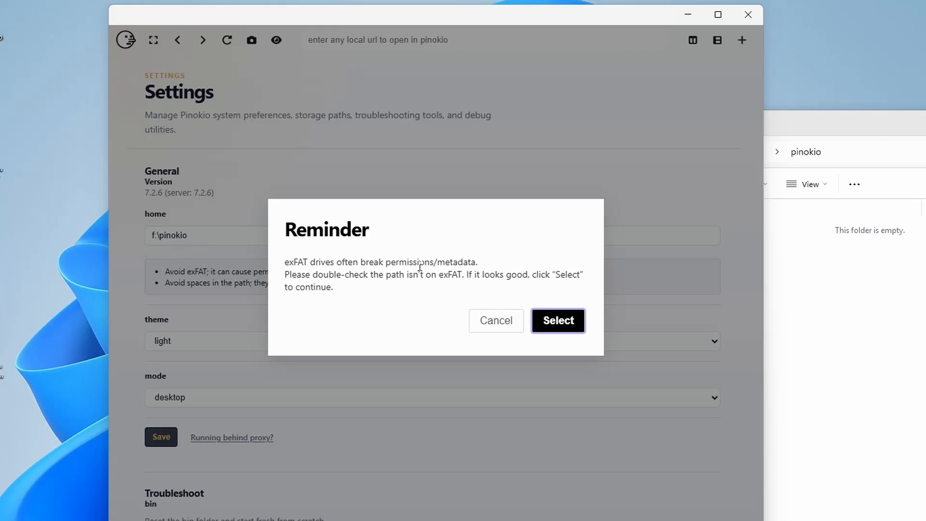
left_click(550, 318)
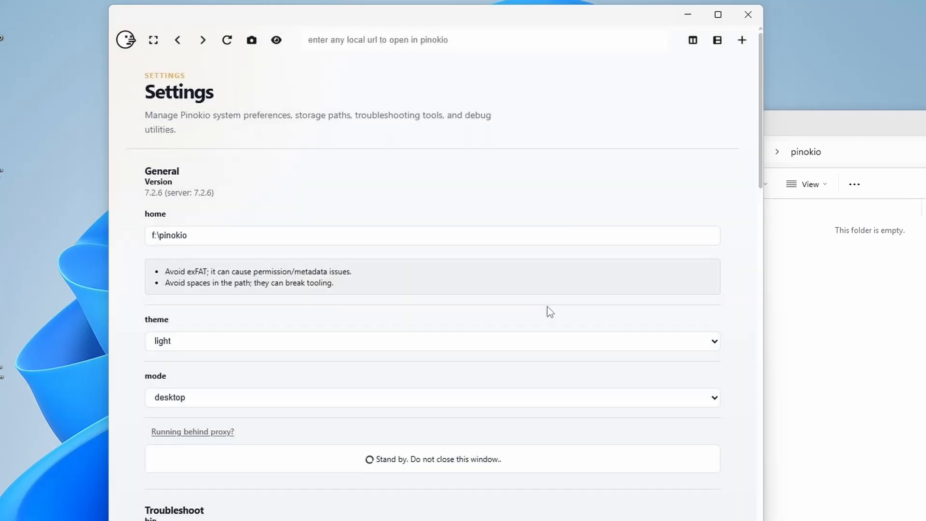
left_click(745, 12)
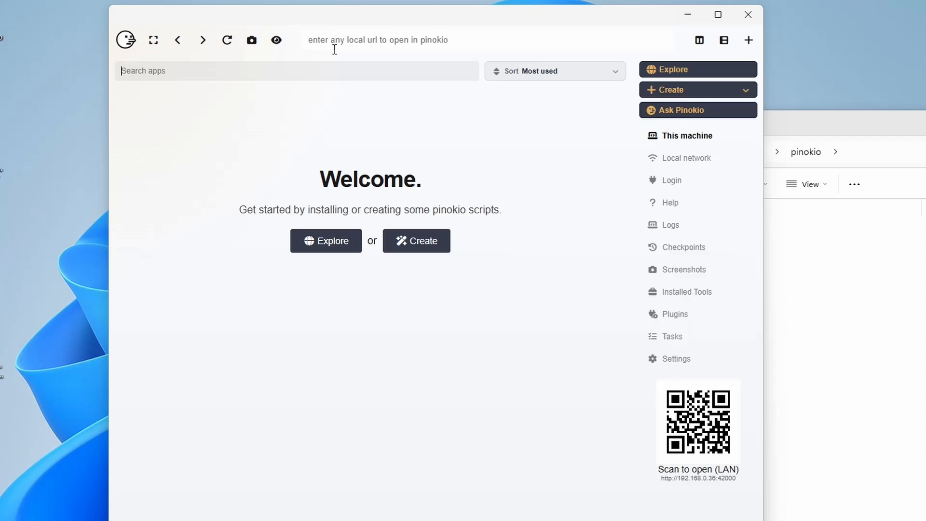
Explore the available apps in Pinokio and search for wan2gp
left_click_drag(314, 12, 259, 1)
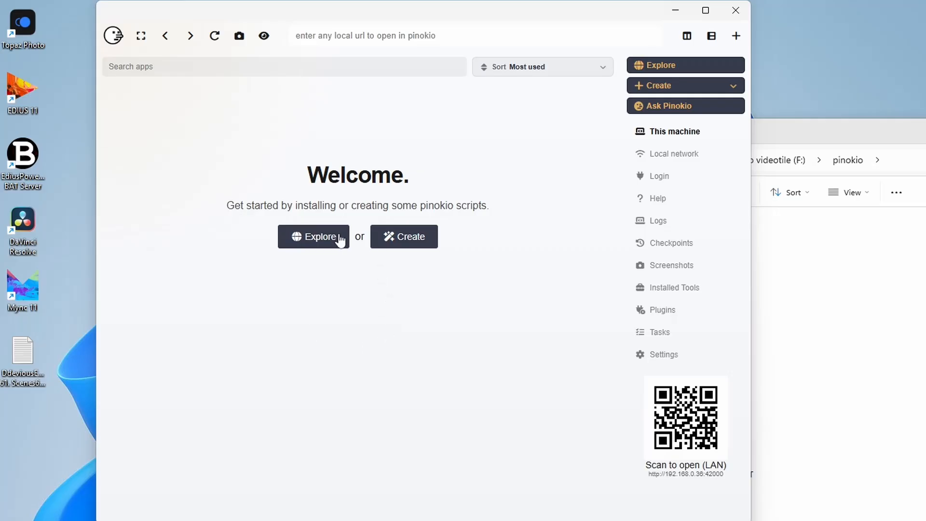
left_click(311, 241)
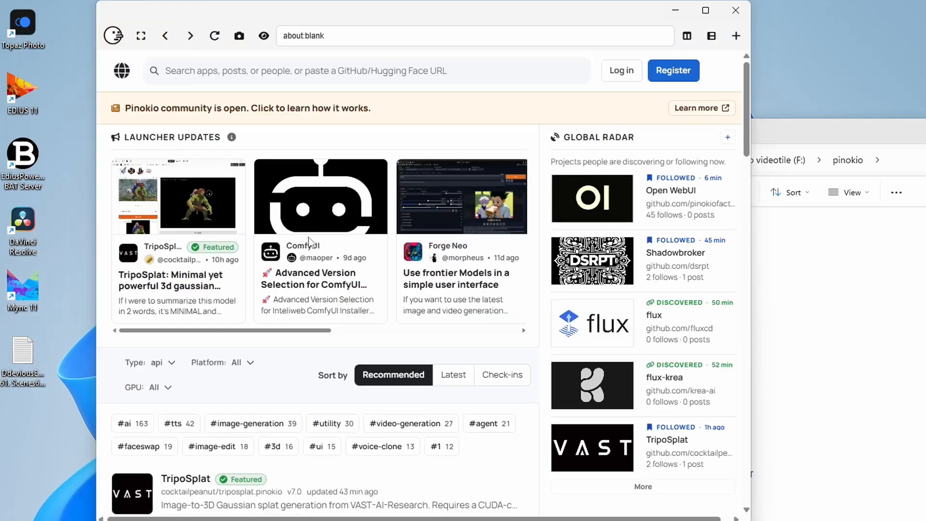
left_click(210, 72)
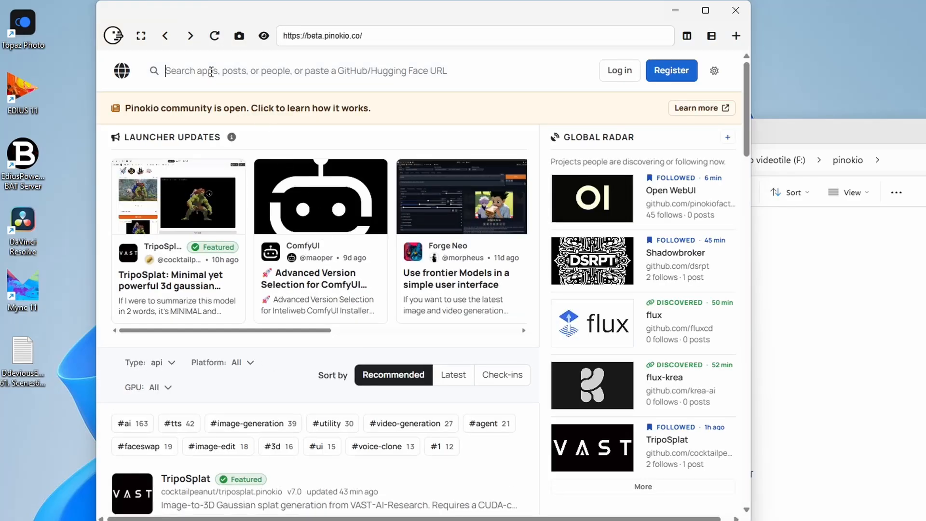
type("wan2")
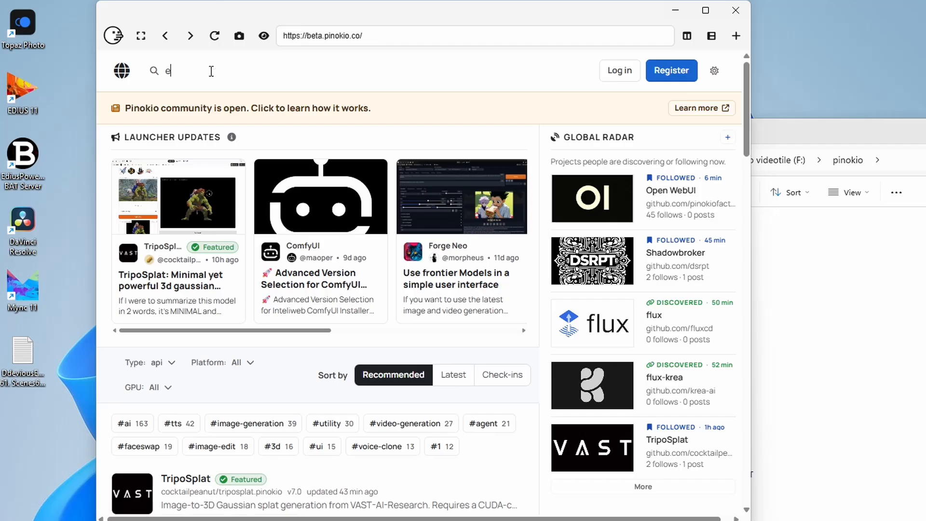
type("gp")
key("Return")
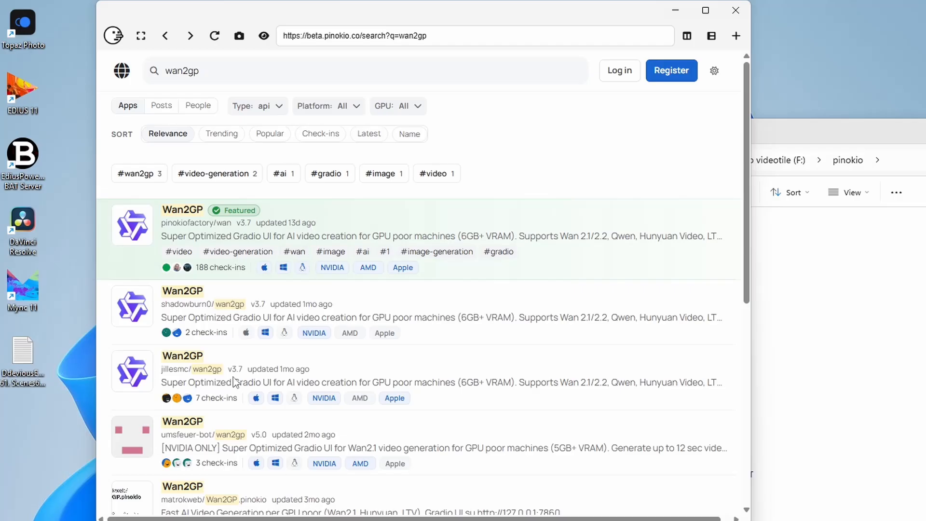
Choose the latest version of the featured Wan2GP app for installation and install the system requirements Pinokio needs for it
left_click(197, 216)
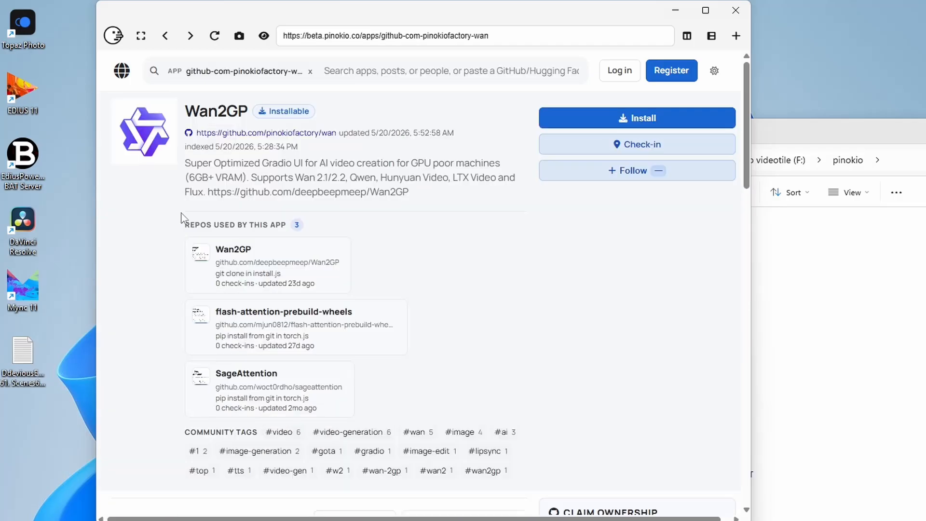
left_click(629, 120)
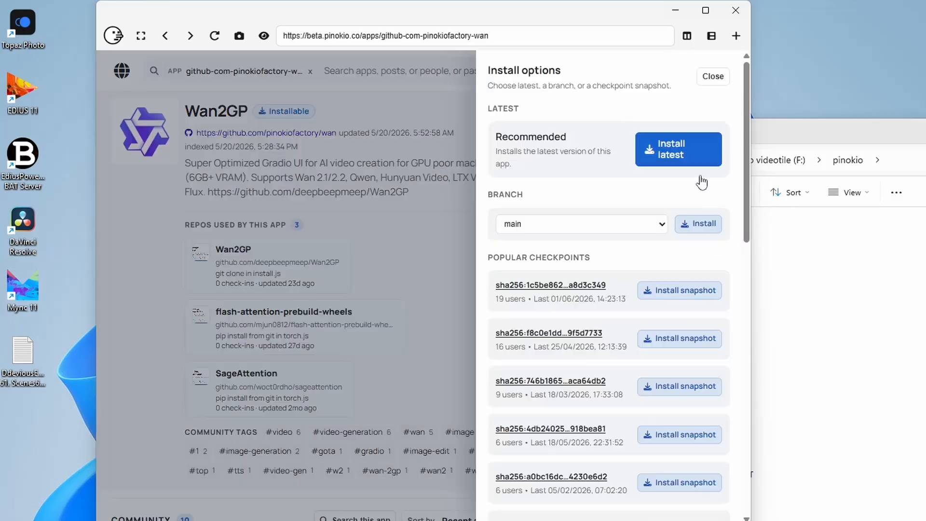
left_click(690, 158)
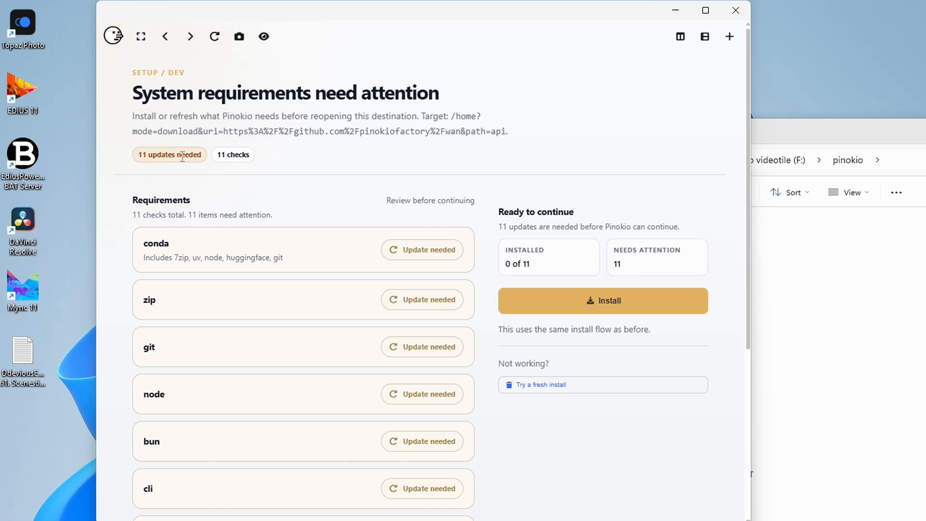
left_click(627, 307)
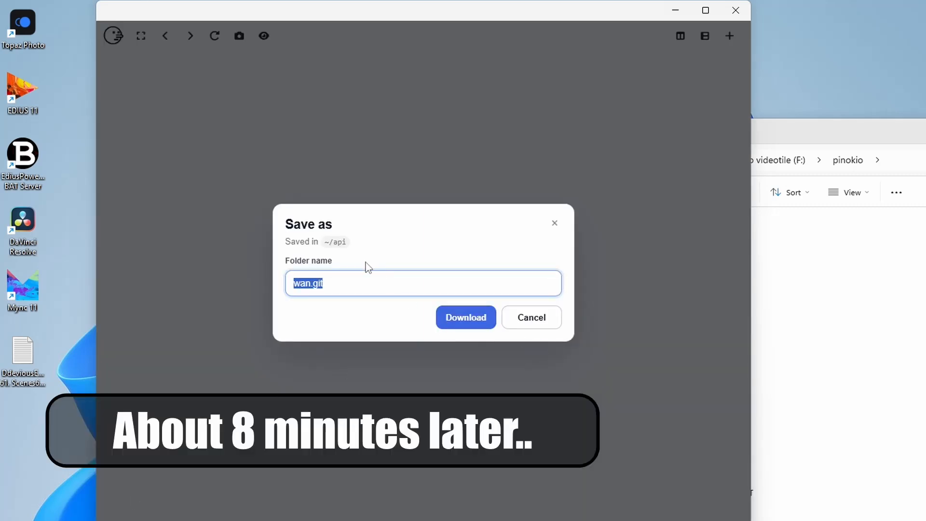
Download Wan2GP into the wan.git folder and install it with protection off, including its remaining system requirements
left_click(444, 321)
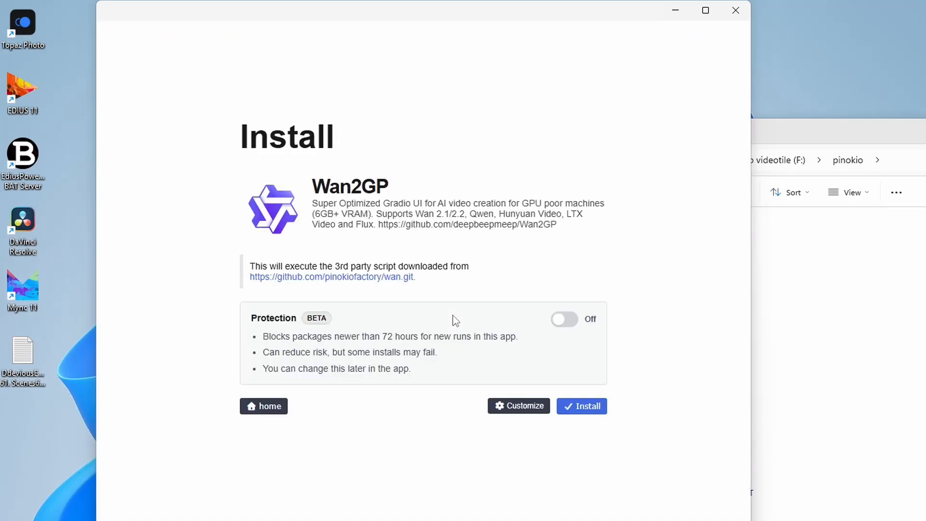
left_click(577, 410)
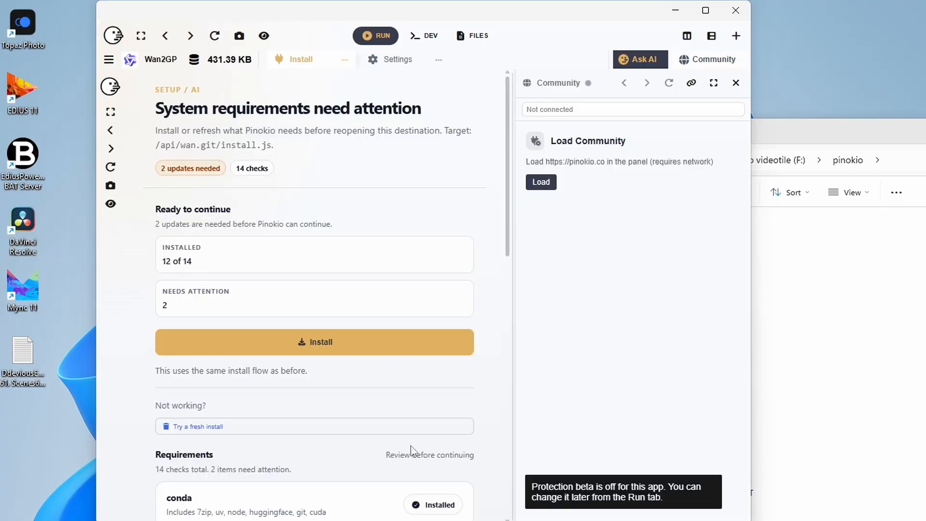
left_click(273, 339)
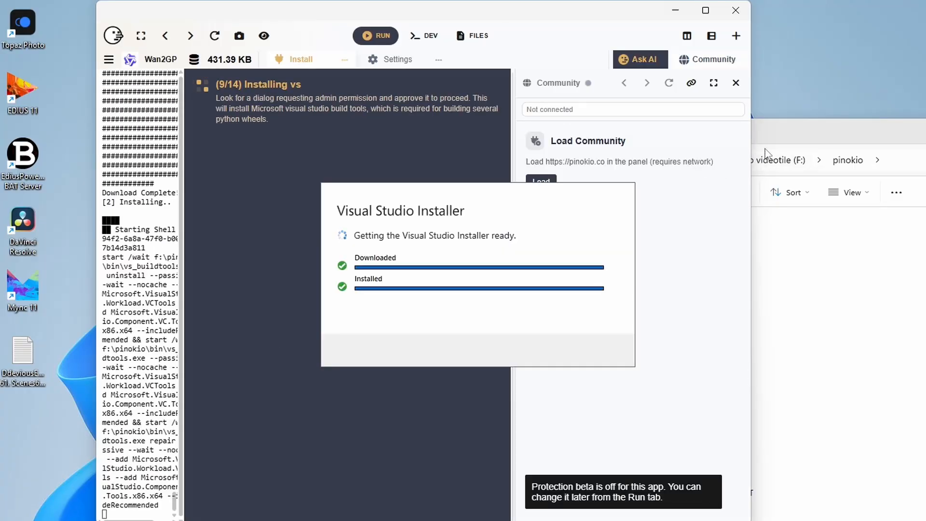
Bring the F:\pinokio File Explorer window into view beside the installer and examine the folders created there
left_click_drag(780, 139, 628, 120)
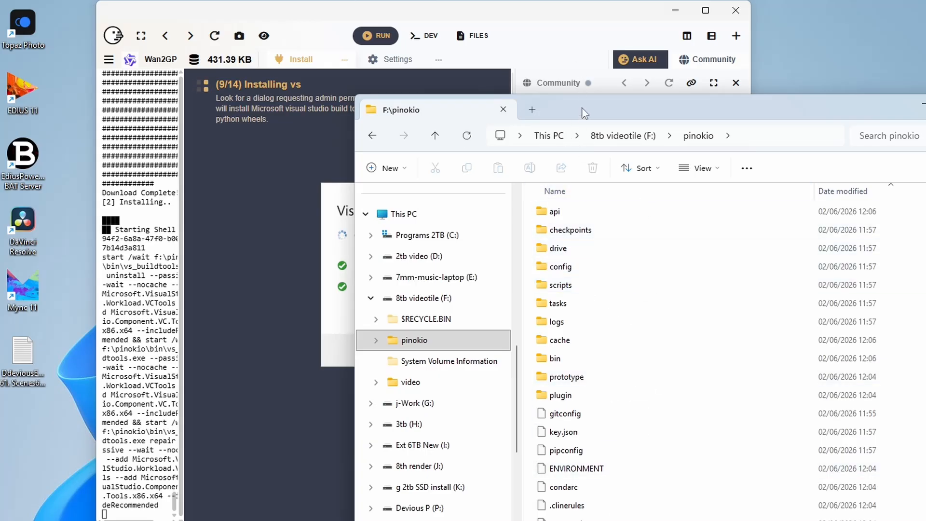
left_click_drag(584, 111, 634, 128)
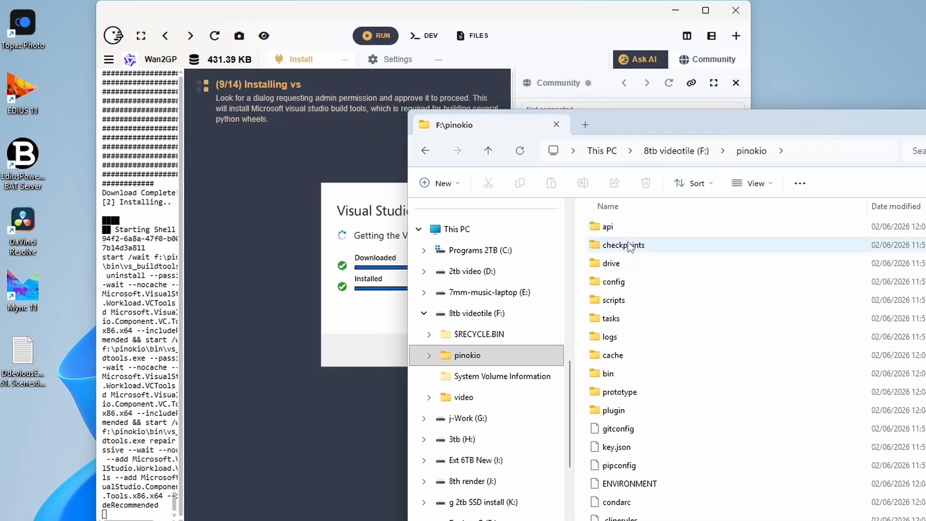
Dismiss the installation notice, open the installed Wan2GP app in a maximized window and start it
mouse_move(627, 249)
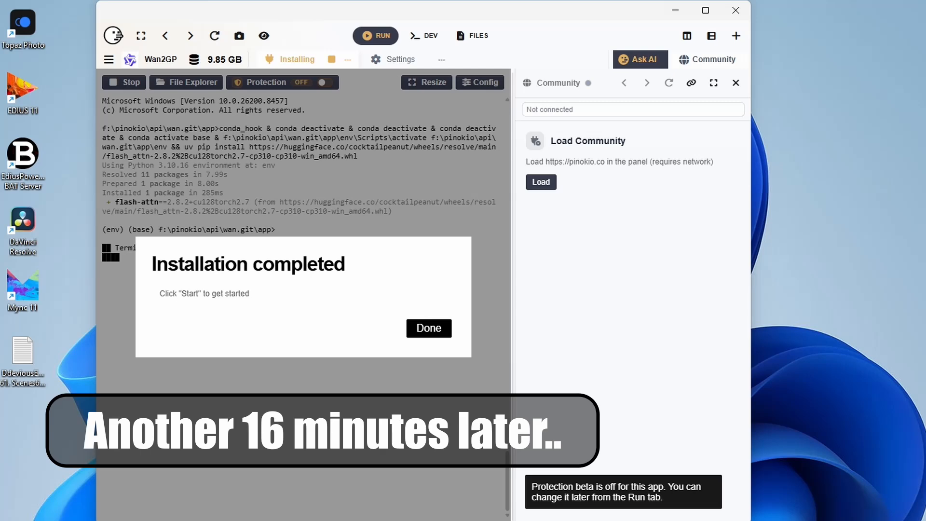
left_click(441, 327)
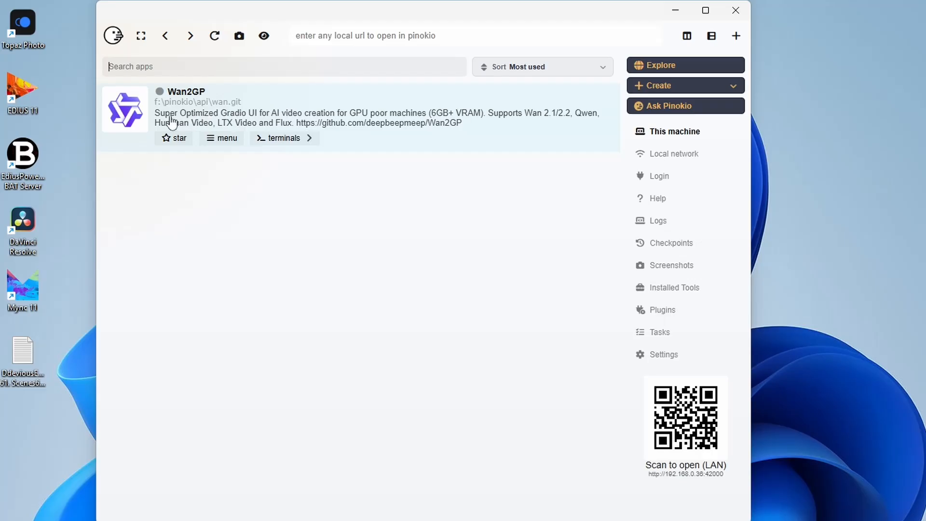
left_click(140, 116)
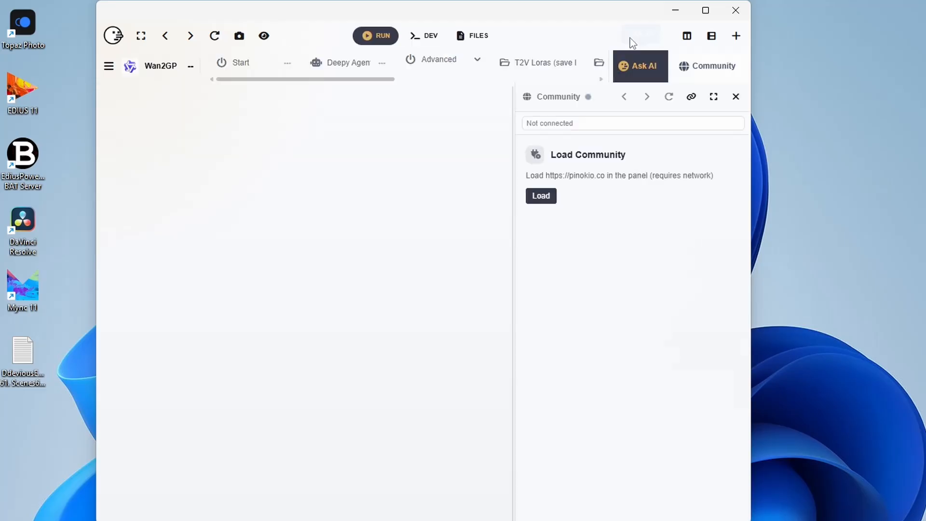
left_click(706, 10)
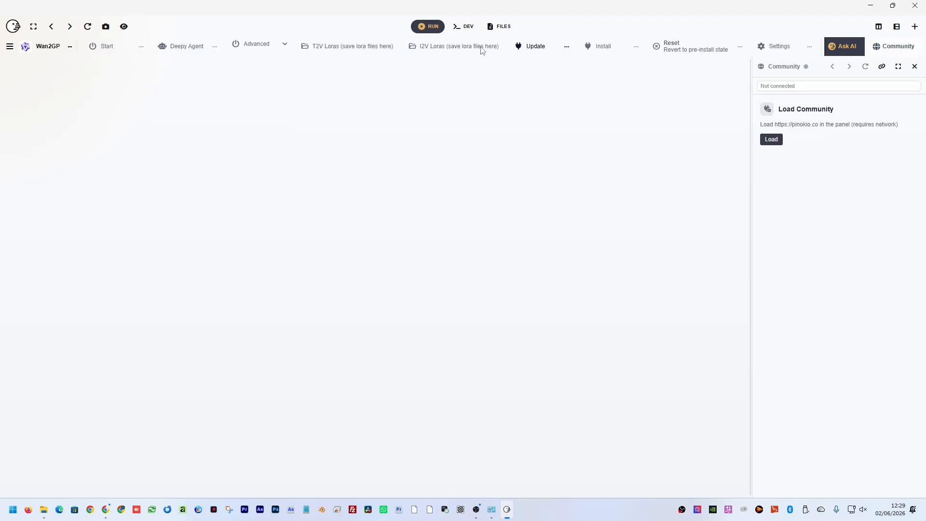
left_click(98, 52)
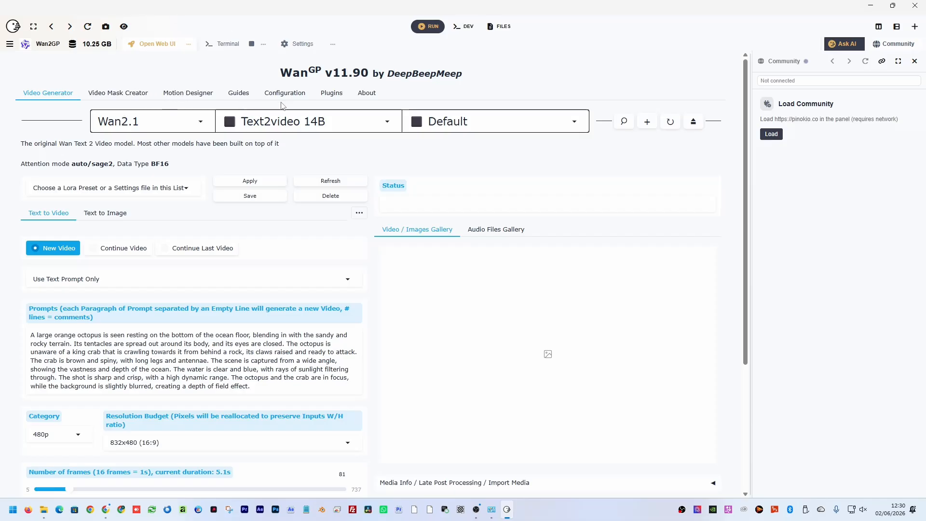
Enable the bundled Process Full Video plugin in Wan2GP, then save and restart
left_click(299, 95)
left_click(323, 94)
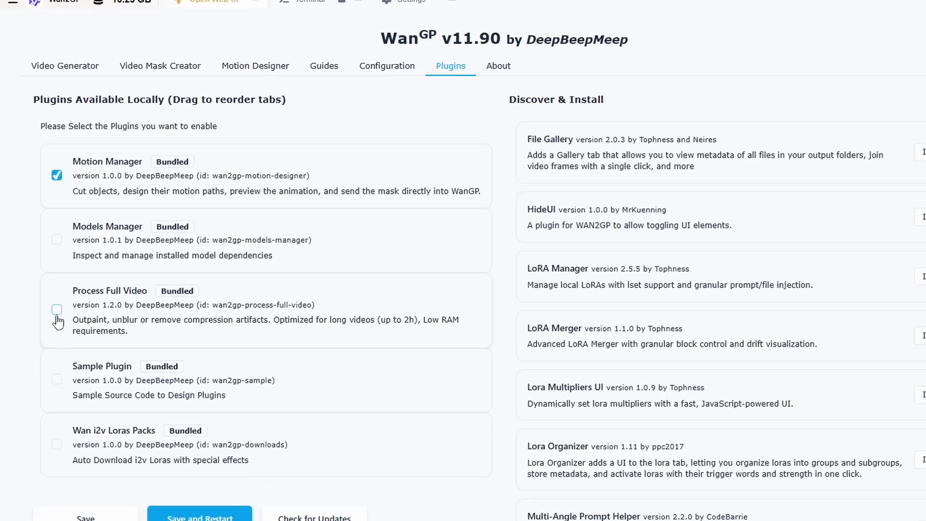
left_click(57, 309)
left_click(214, 519)
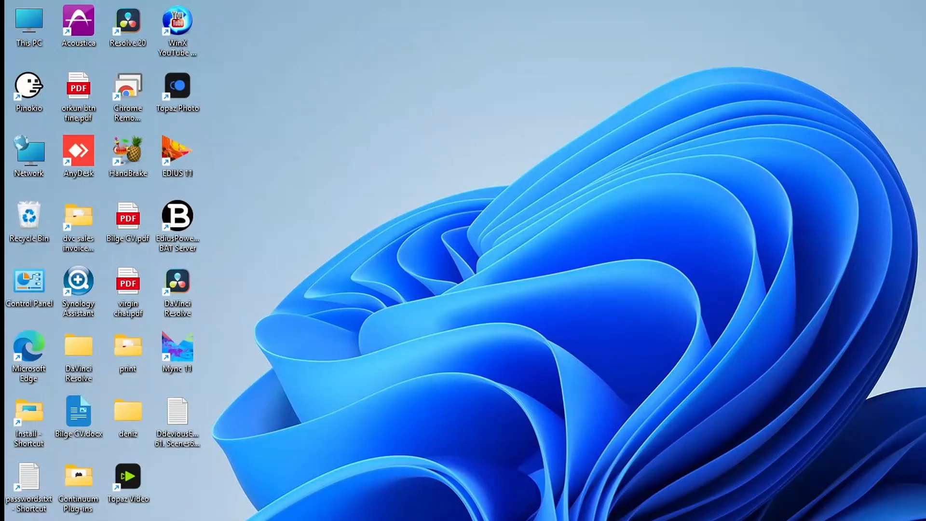
Launch Pinokio from the desktop, start Wan2GP and open its Process Full Video plugin
double_click(23, 79)
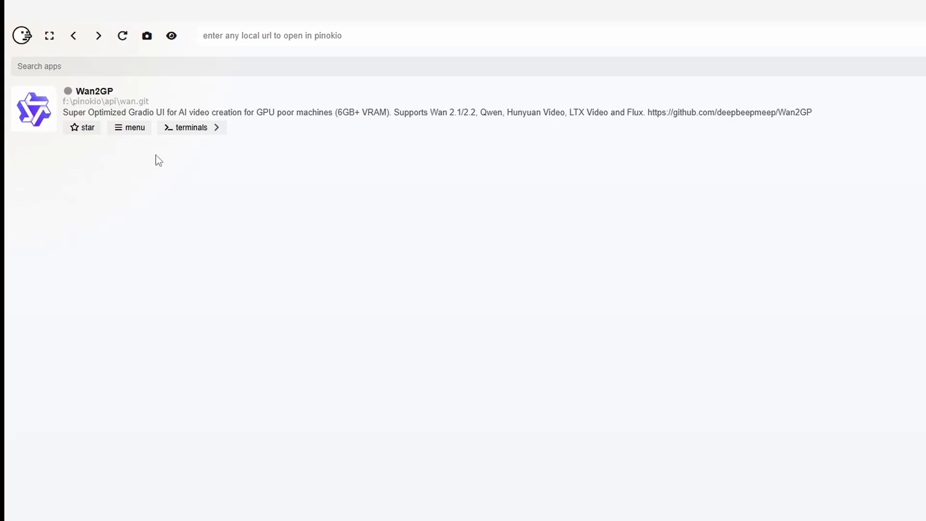
left_click(88, 94)
left_click(37, 114)
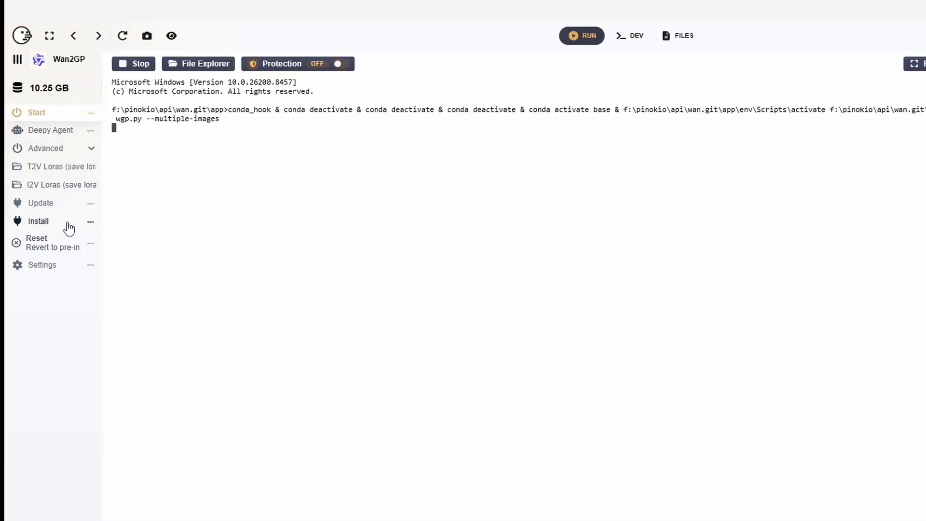
left_click(451, 108)
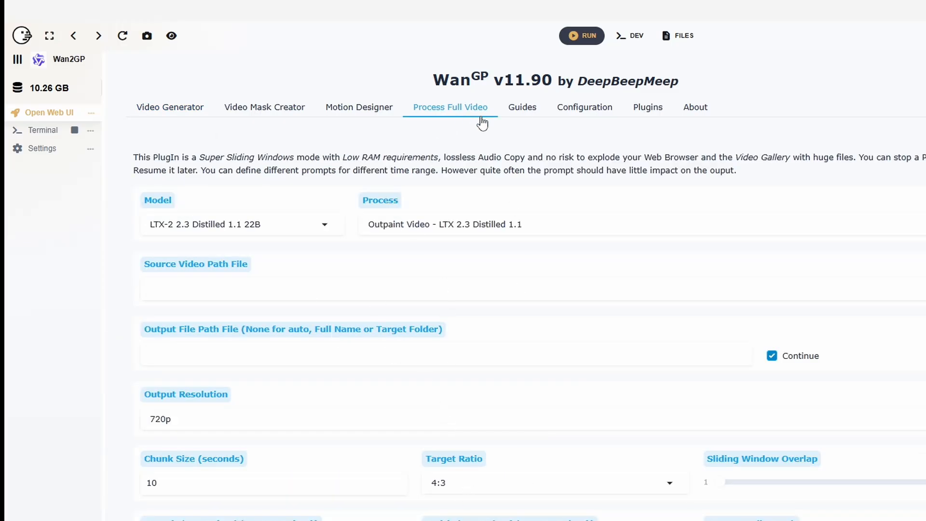
Review the General and Performance configuration and choose Profile 4, LowRAM_LowVRAM (Recommended) as the default video memory profile
left_click(591, 112)
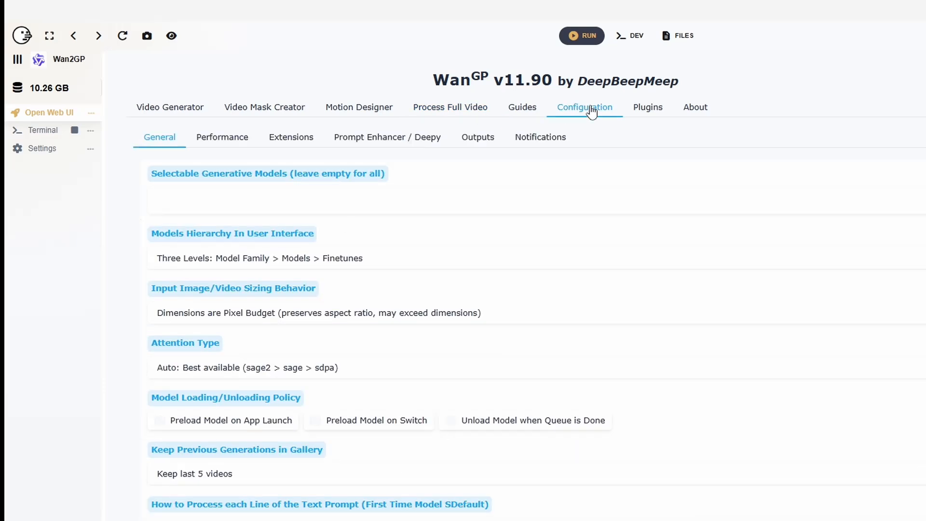
scroll(391, 226, "down", 9)
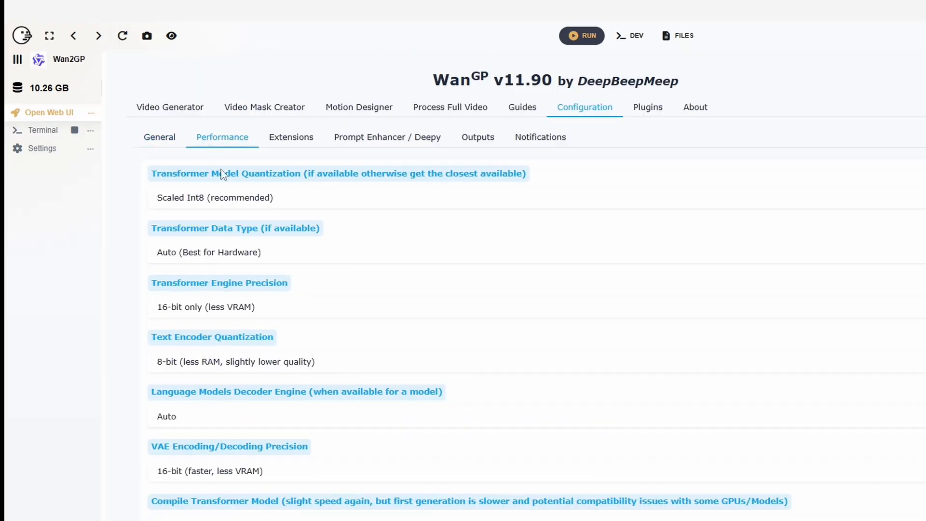
scroll(254, 399, "down", 7)
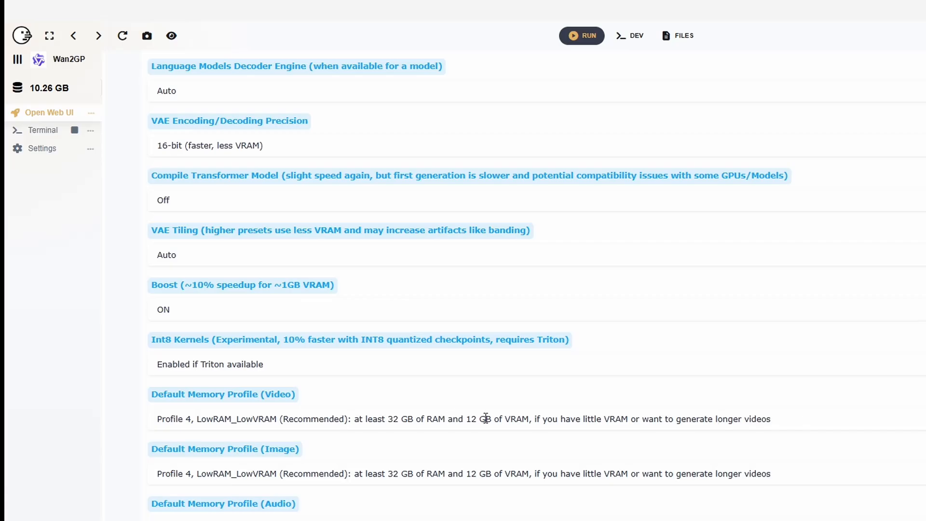
left_click(922, 419)
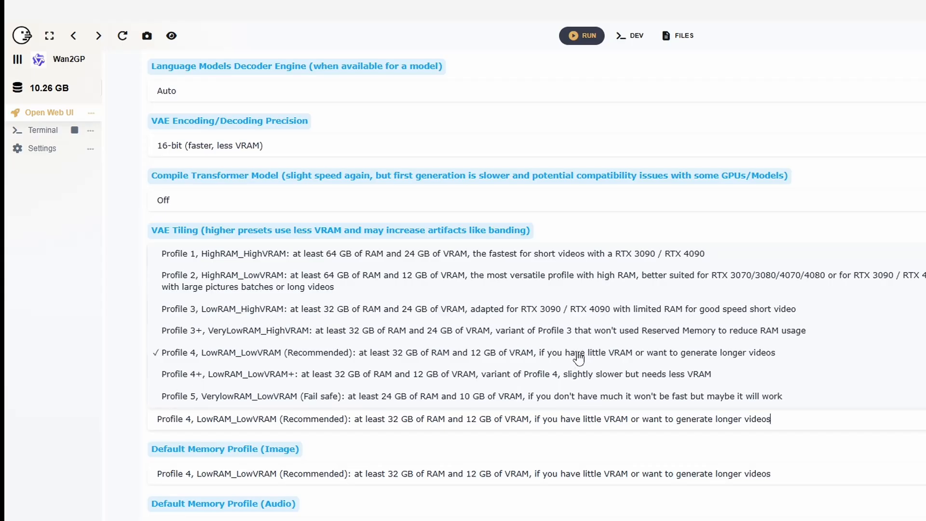
left_click(559, 356)
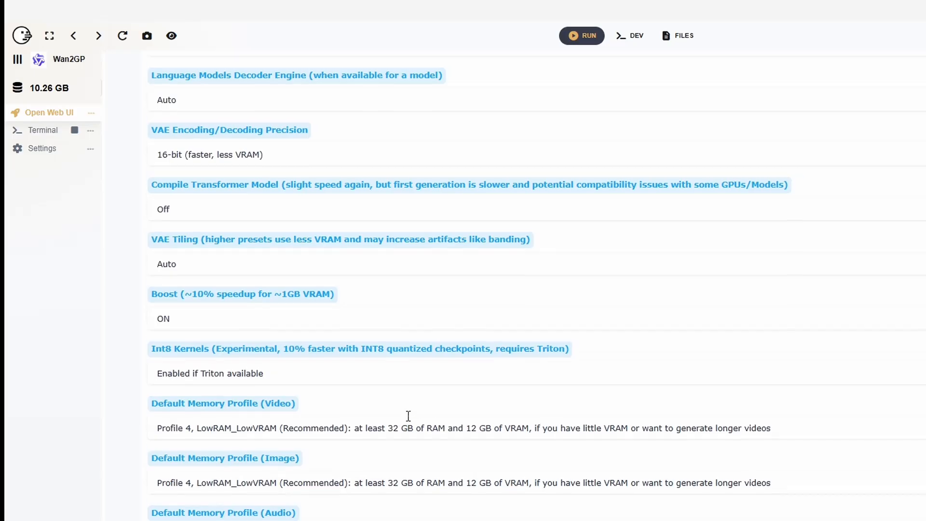
scroll(408, 415, "up", 7)
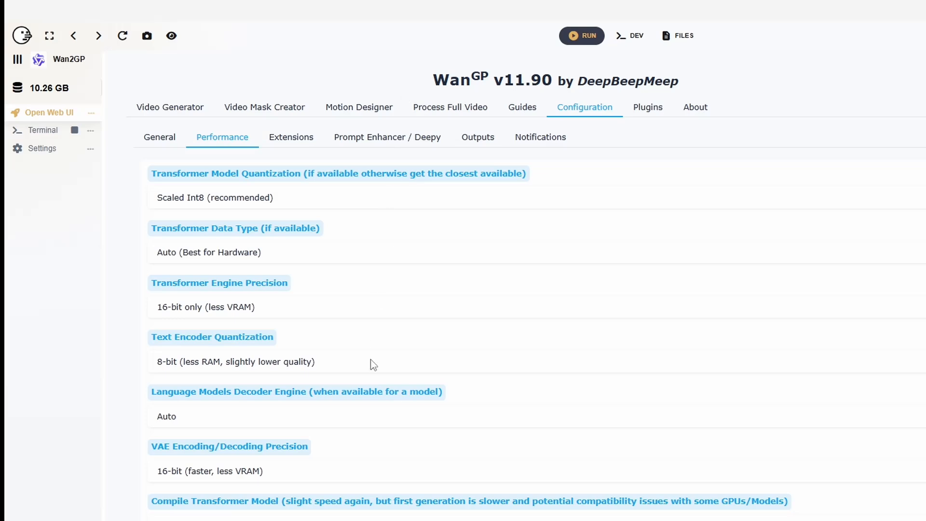
Look through the Extensions, Prompt Enhancer / Deepy, Outputs, Notifications and General configuration settings
left_click(294, 140)
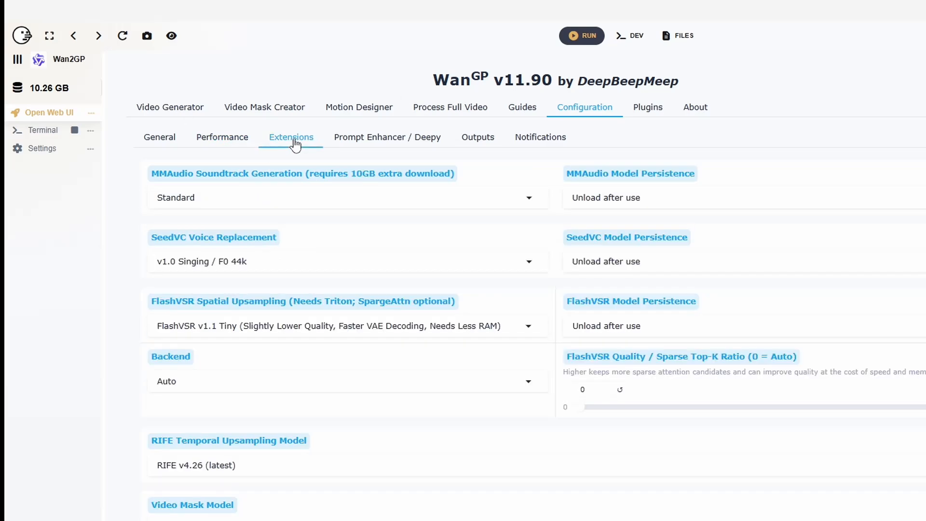
left_click(381, 140)
left_click(472, 140)
left_click(534, 140)
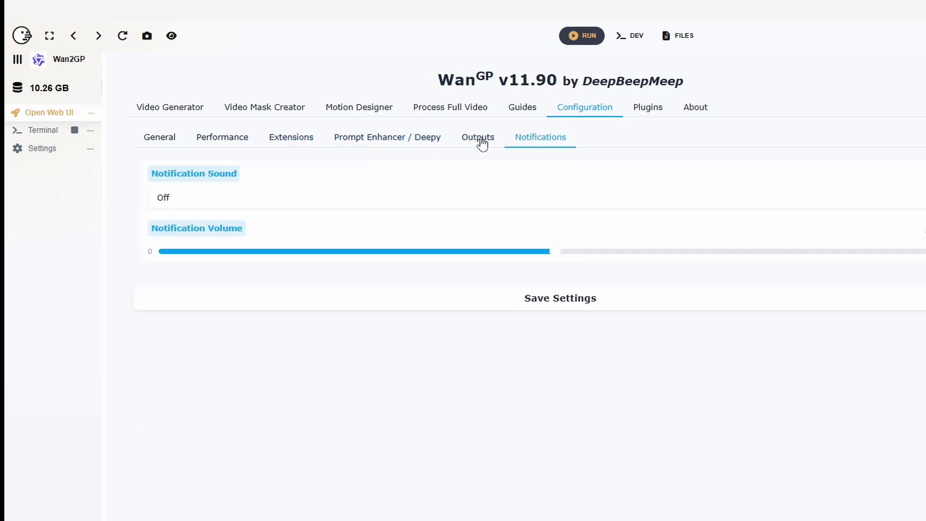
left_click(480, 141)
left_click(168, 142)
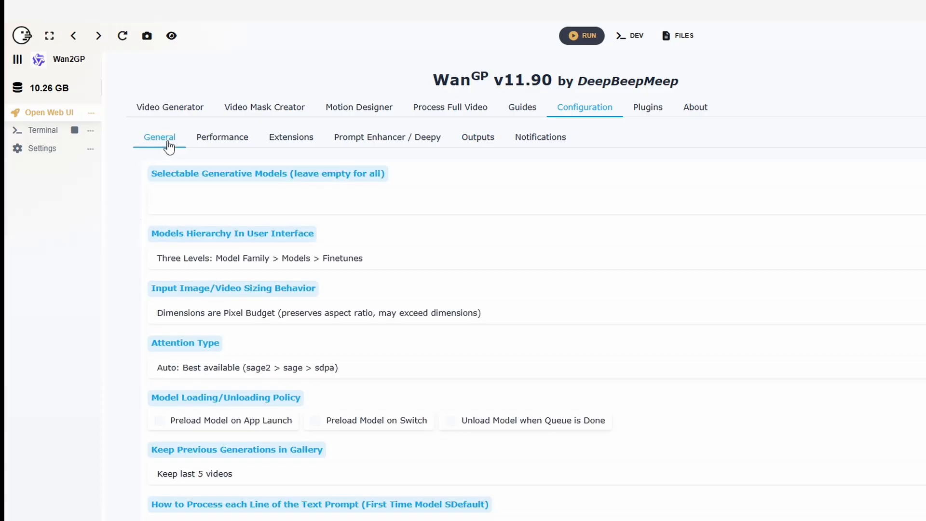
left_click(477, 141)
Examine the Process Full Video options, including the available processes, source and output paths, chunk size, target ratio and prompt
left_click(275, 251)
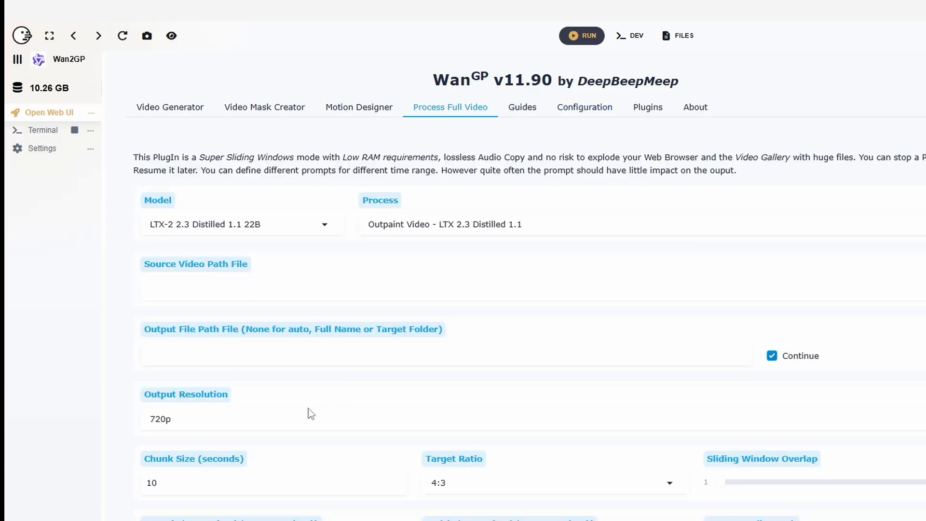
left_click(212, 292)
left_click(505, 223)
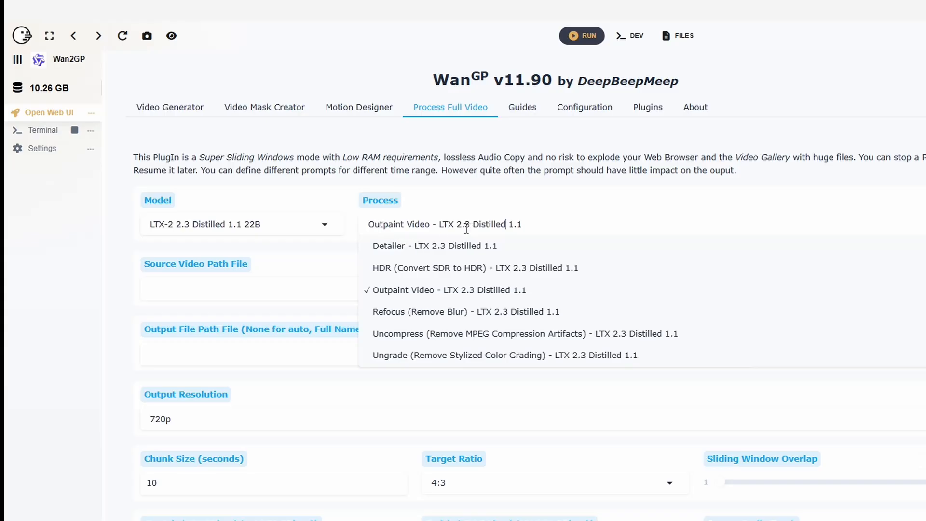
left_click(390, 371)
scroll(463, 378, "down", 7)
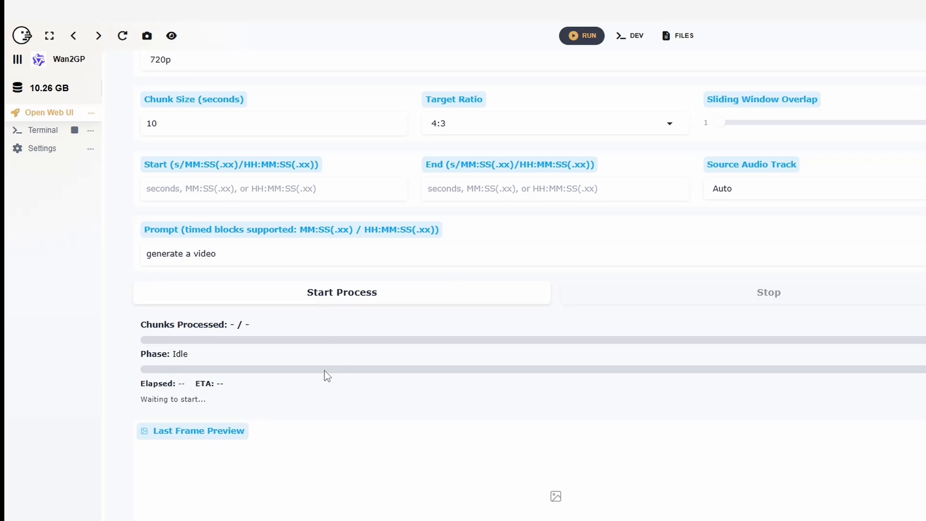
scroll(325, 375, "up", 5)
scroll(453, 390, "up", 2)
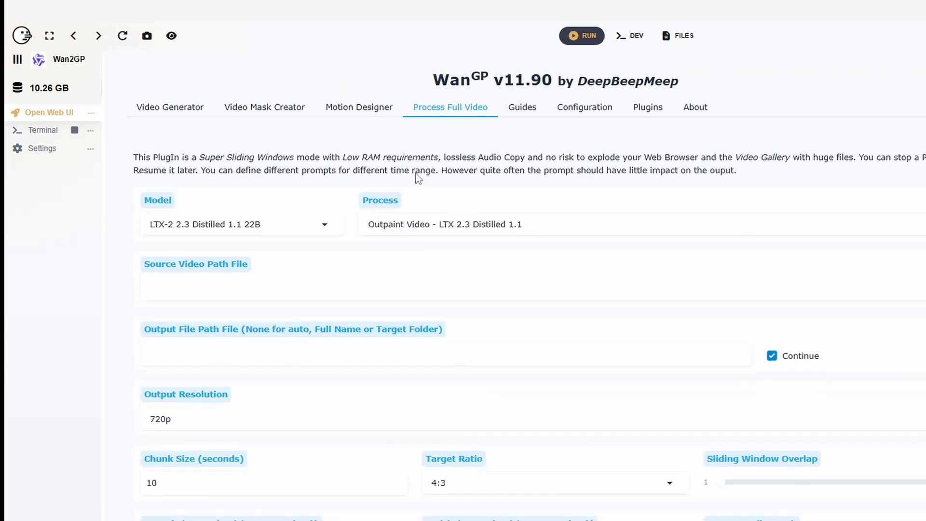
Open the Video Generator and examine its sample text prompt, resolution, frame count and inference step settings
left_click(154, 110)
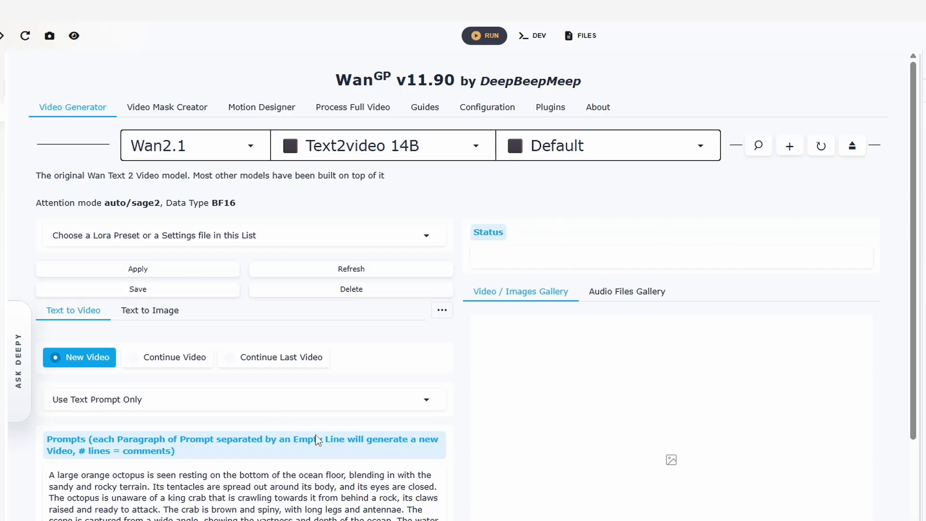
key("ctrl+a")
left_click_drag(202, 520, 46, 476)
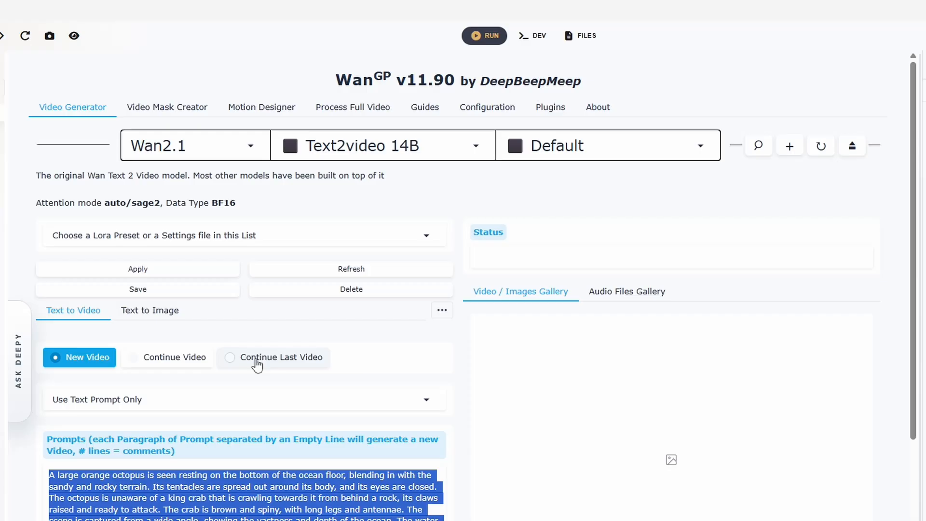
scroll(238, 287, "down", 8)
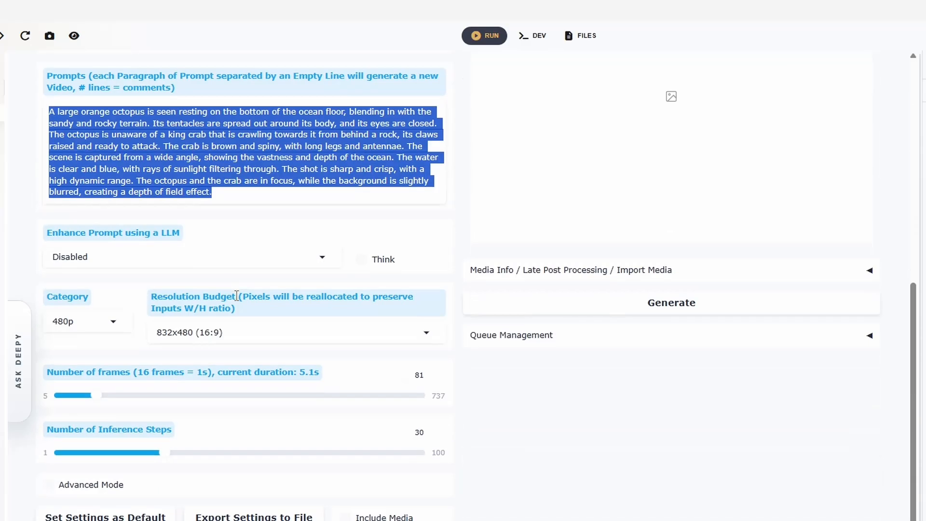
scroll(279, 412, "up", 8)
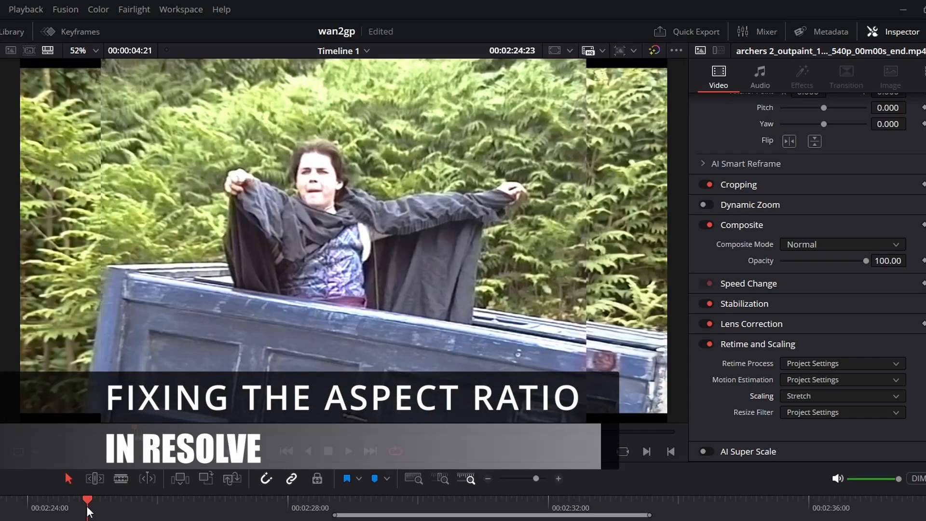
Switch to DaVinci Resolve, set the archers 1 outpaint clip's Scaling to Stretch and play the timeline
left_click_drag(89, 511, 174, 519)
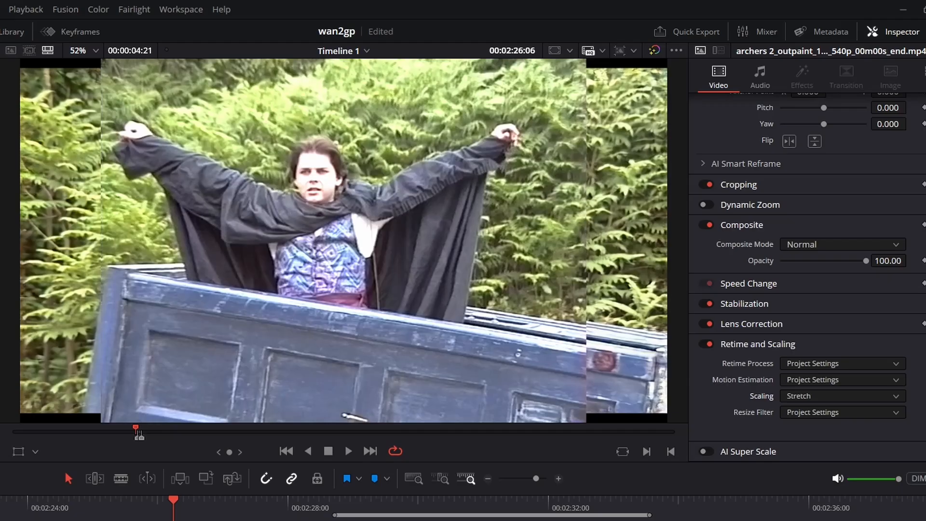
left_click(308, 519)
left_click(851, 392)
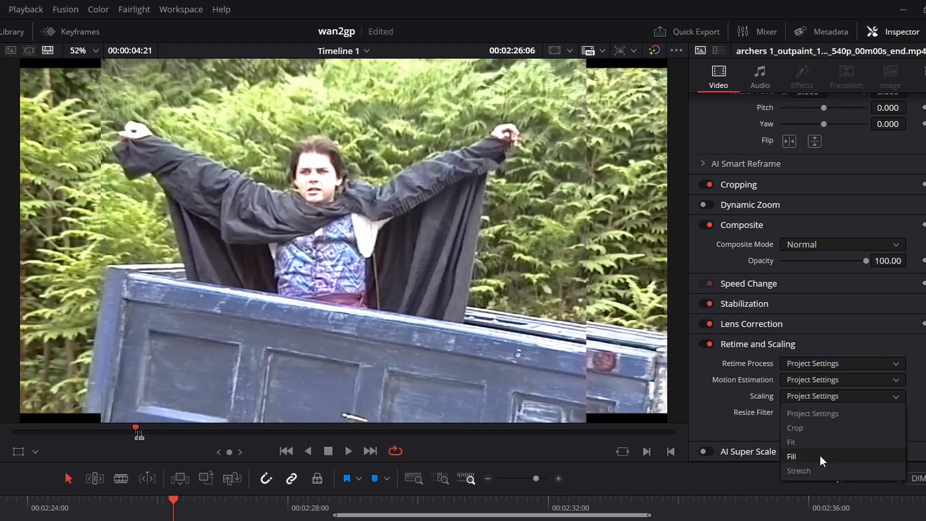
left_click(813, 474)
key("space")
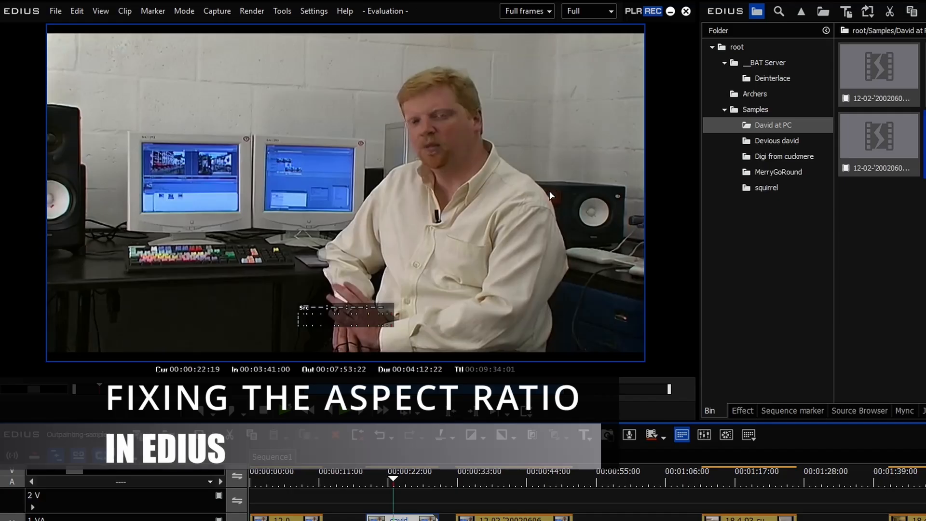
Switch to EDIUS and, in the Layouter of the outpainted PC interview clip, disable Preserve frame aspect and stretch the picture to the frame height
left_click(464, 206)
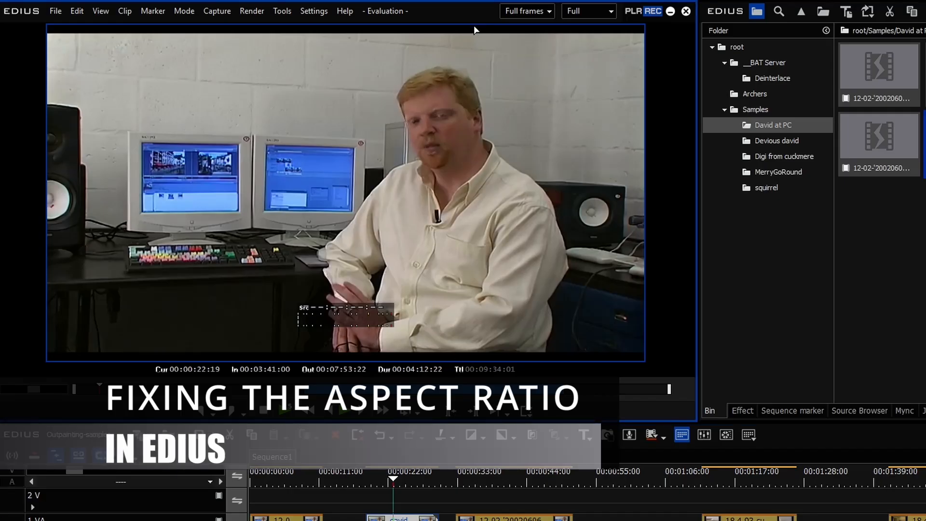
left_click_drag(397, 482, 406, 486)
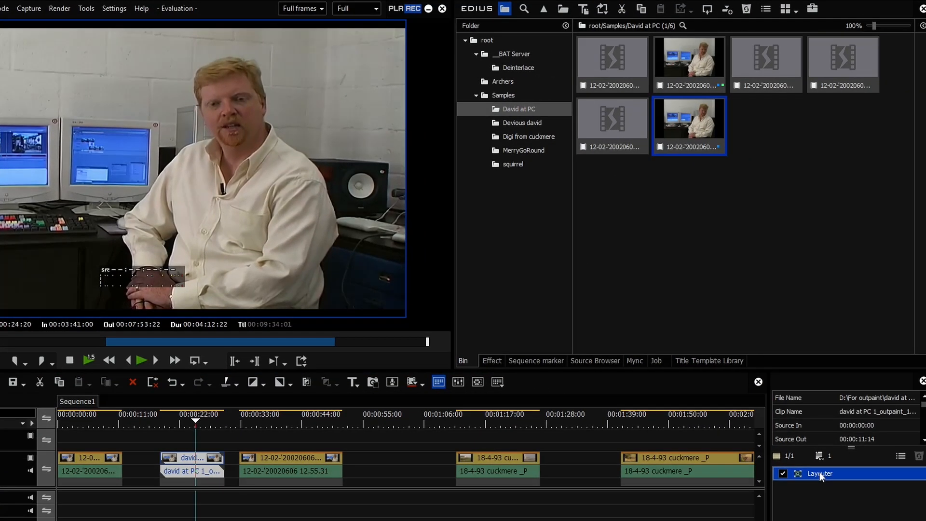
double_click(820, 472)
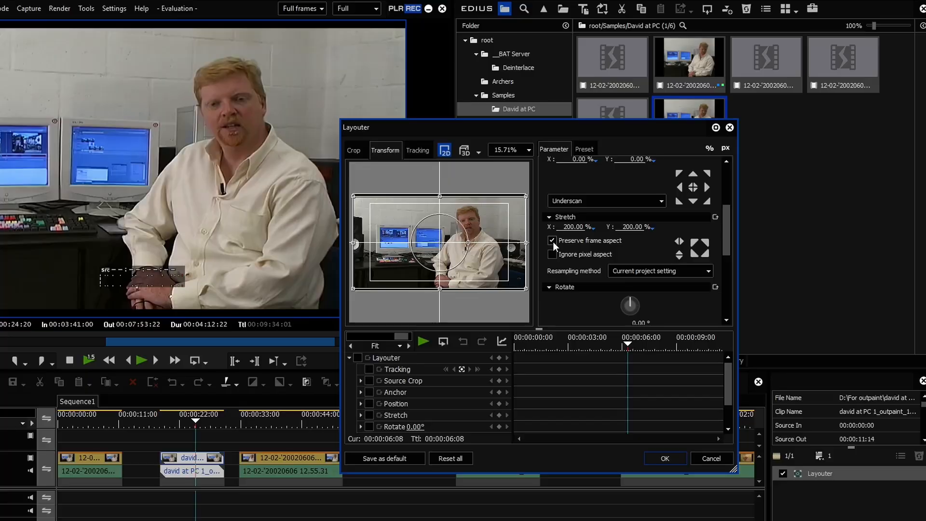
left_click(553, 241)
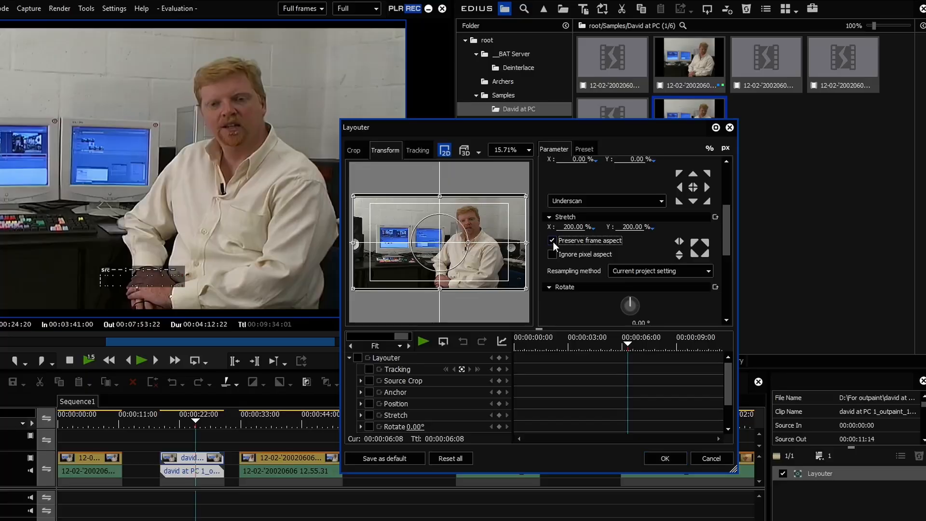
left_click(679, 256)
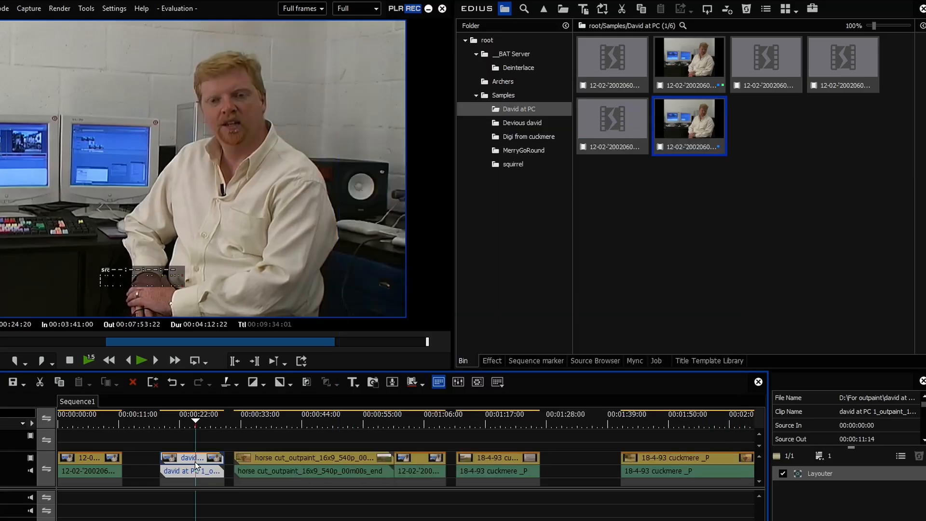
Select the outpainted horse cut clip in the sequence and open the options of its Layouter filter
left_click(333, 423)
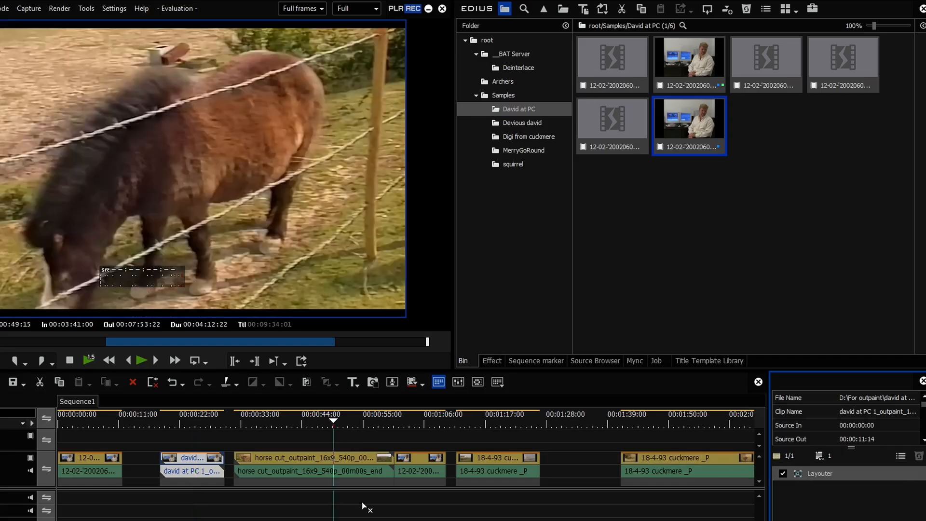
left_click(349, 464)
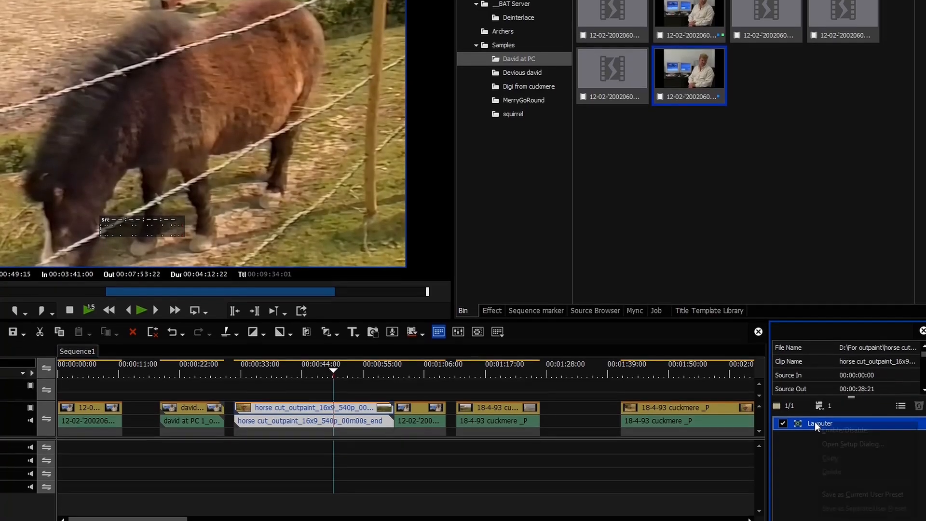
right_click(816, 473)
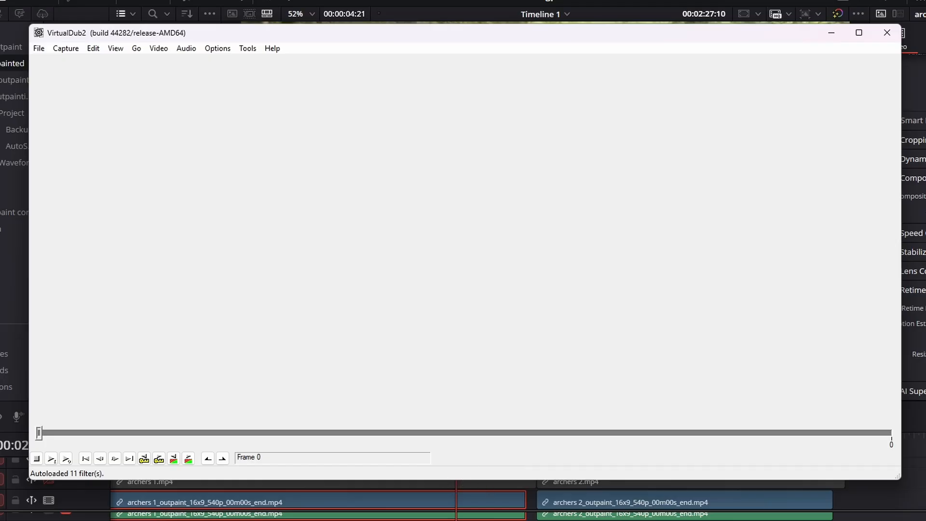
Switch to VirtualDub2 and load archers 2_outpaint_16x9_540p_00m00s_end.mp4 from the from 14700K folder
left_click(343, 508)
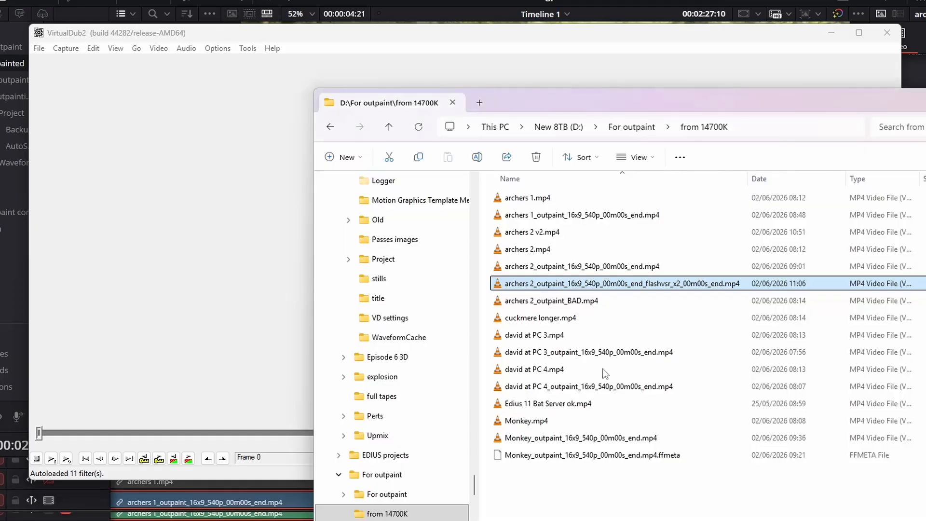
left_click(584, 266)
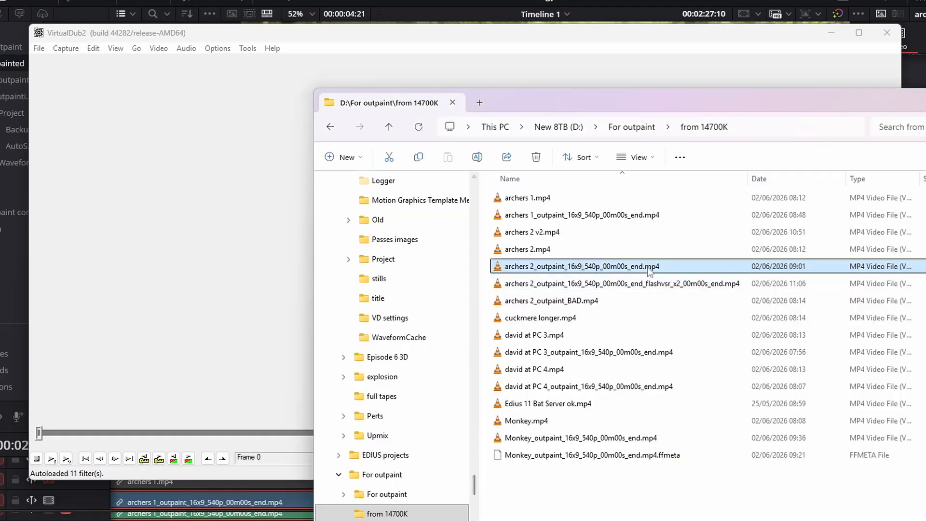
left_click_drag(566, 254, 169, 198)
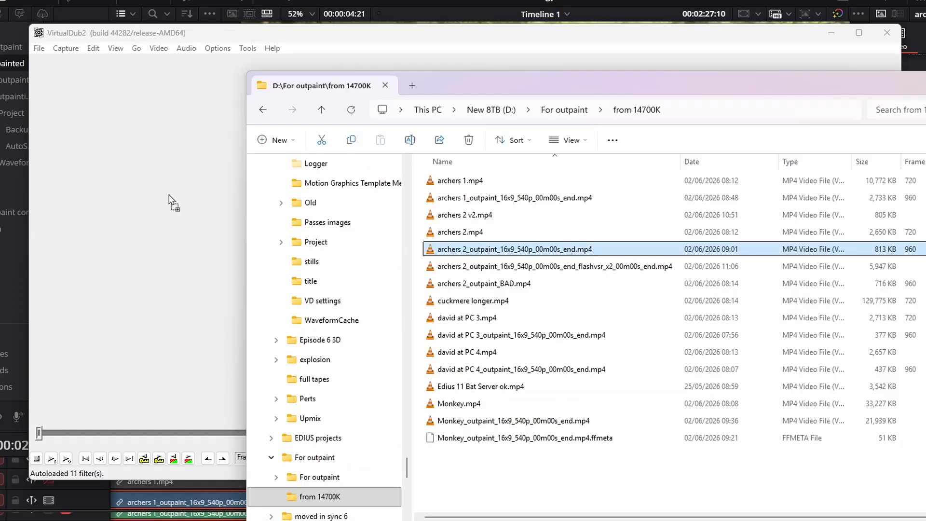
left_click(169, 193)
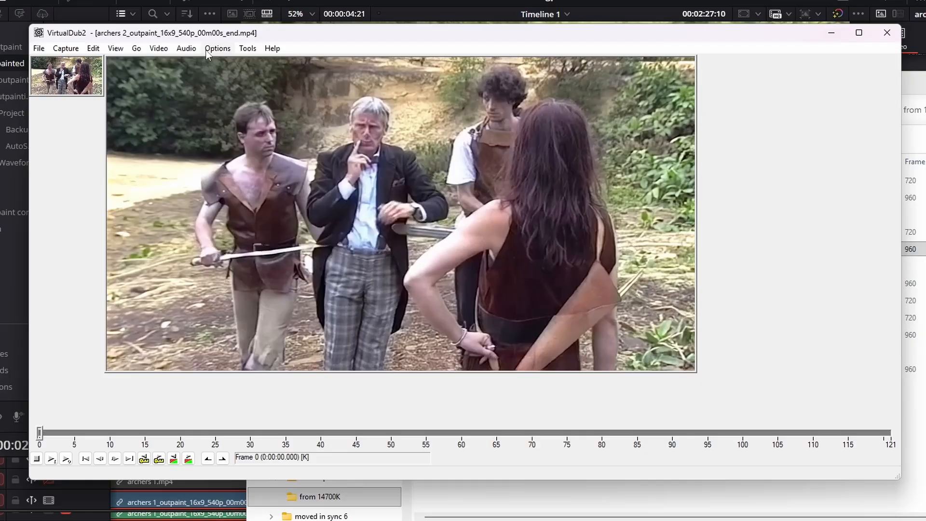
Add a Resize video filter with the aspect ratio disabled and an absolute size of 960 x 540 pixels
left_click(160, 49)
left_click(176, 62)
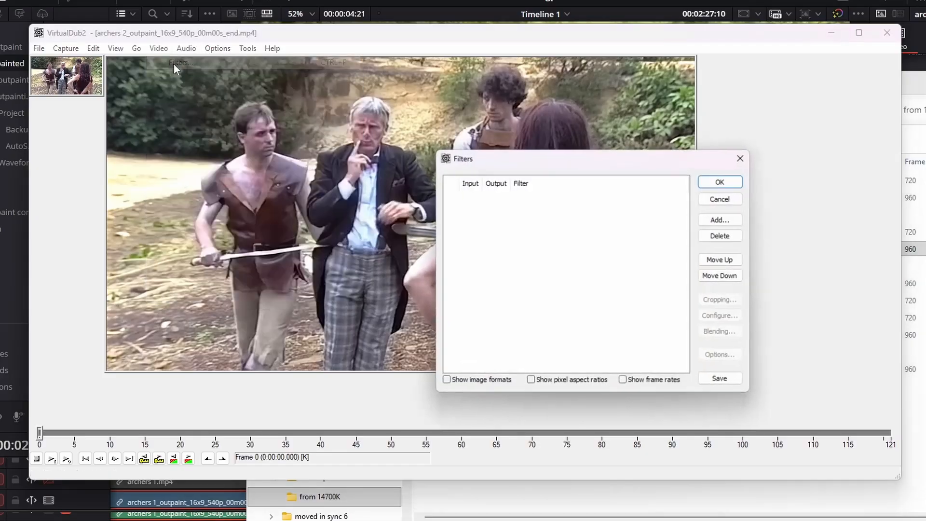
left_click(715, 219)
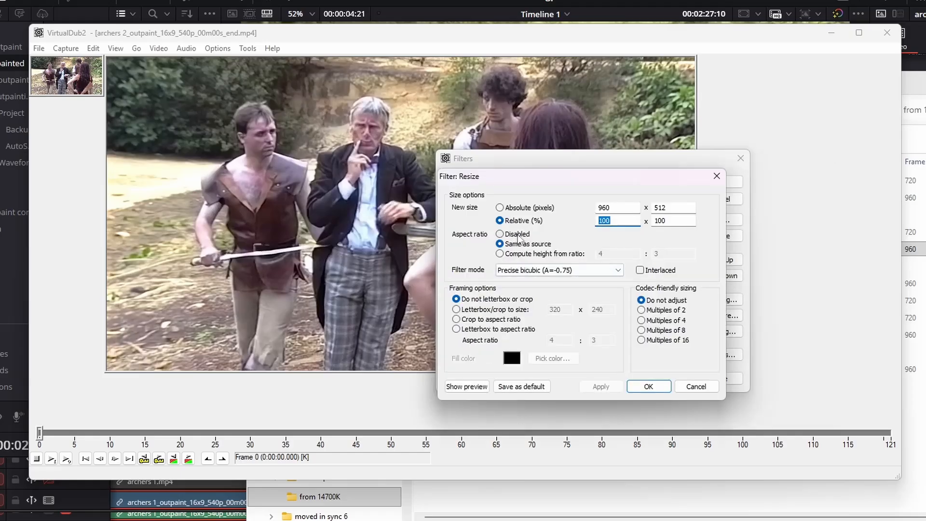
left_click(517, 235)
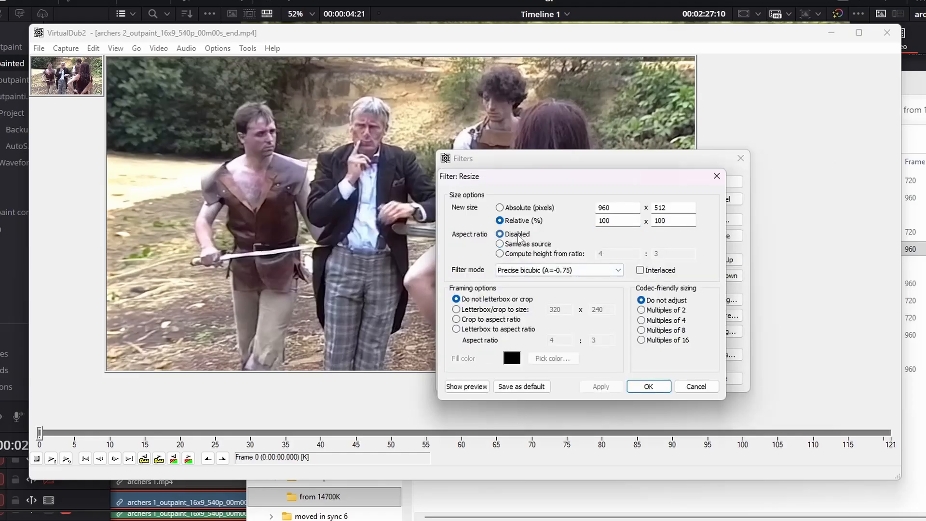
left_click(523, 208)
left_click_drag(680, 208, 635, 209)
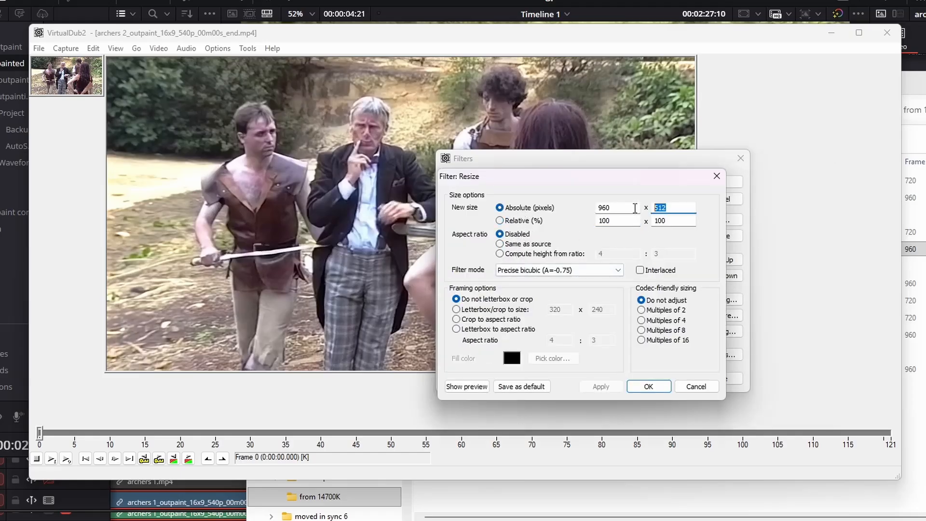
type("540")
left_click(649, 386)
left_click(733, 381)
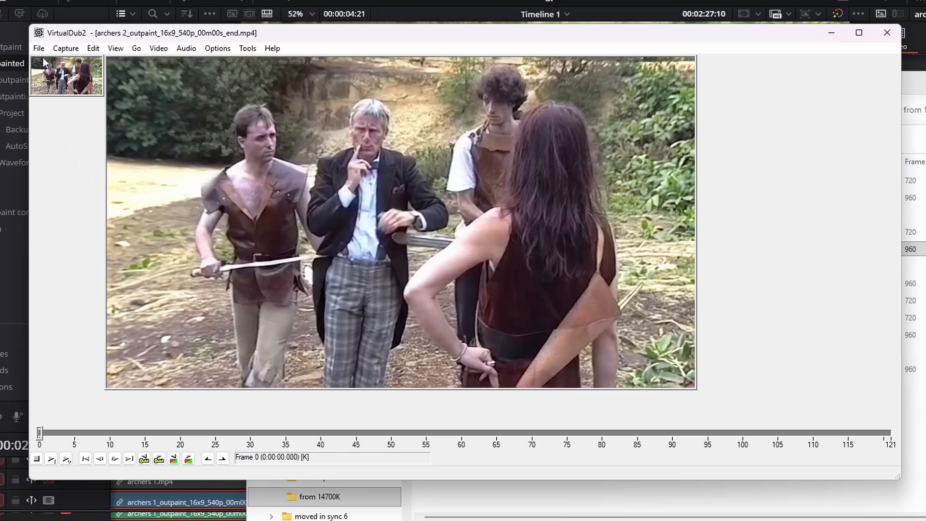
Set up the video export as QuickTime / MOV with FFMPEG / Apple ProRes (iCodec Pro) compression
left_click(159, 49)
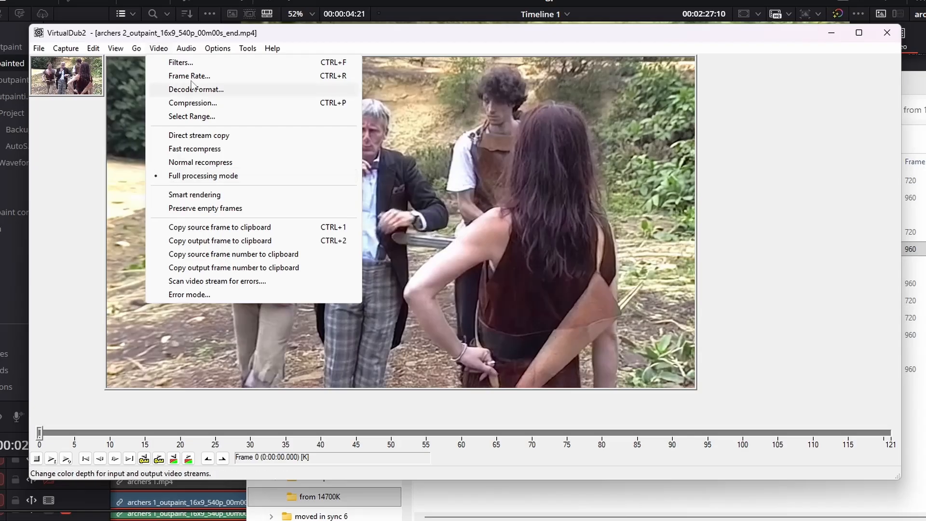
mouse_move(186, 49)
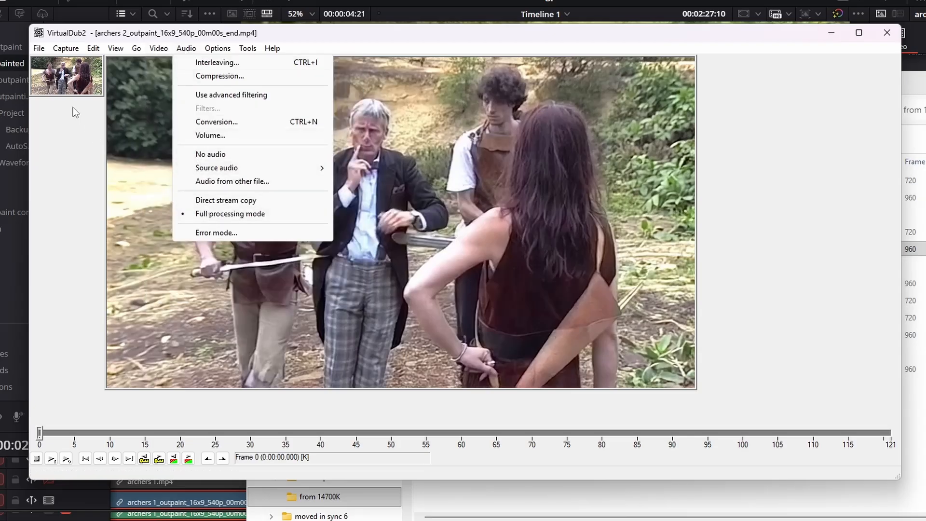
mouse_move(38, 49)
left_click(78, 195)
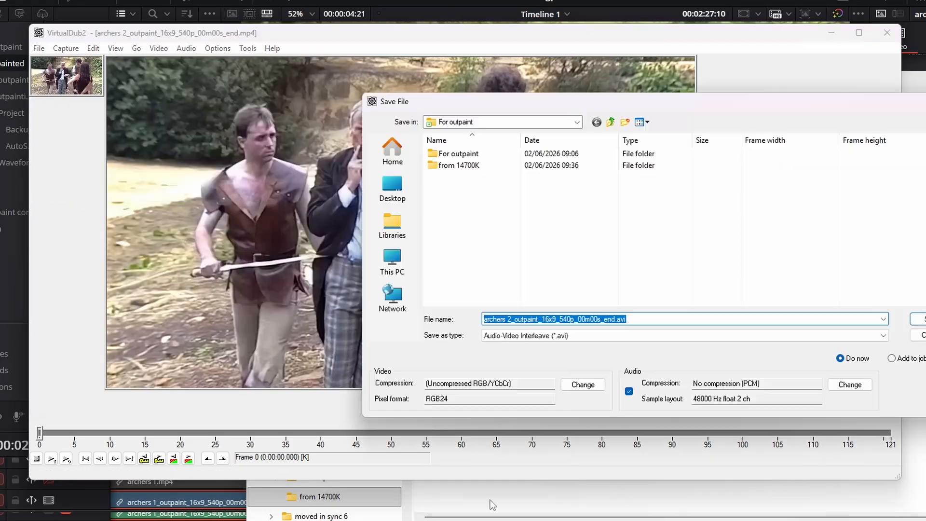
left_click(530, 337)
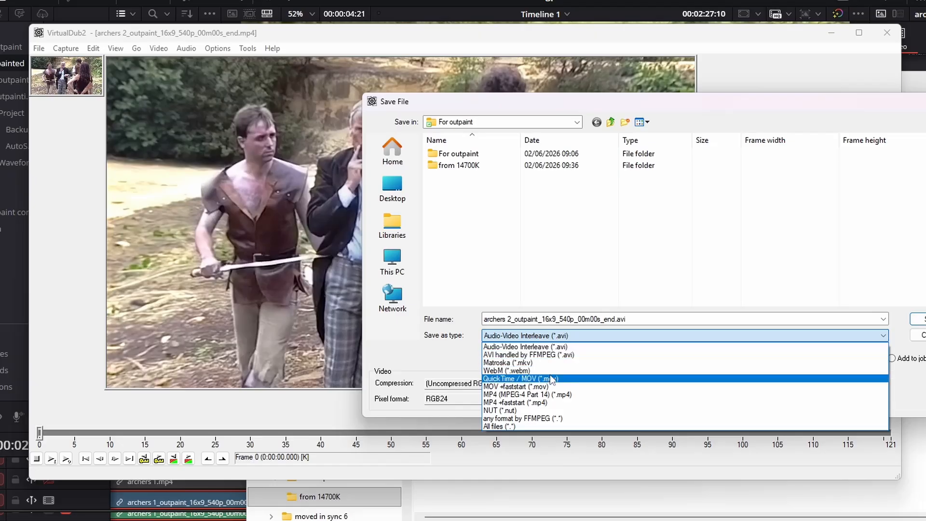
left_click(522, 378)
left_click(595, 384)
left_click(395, 145)
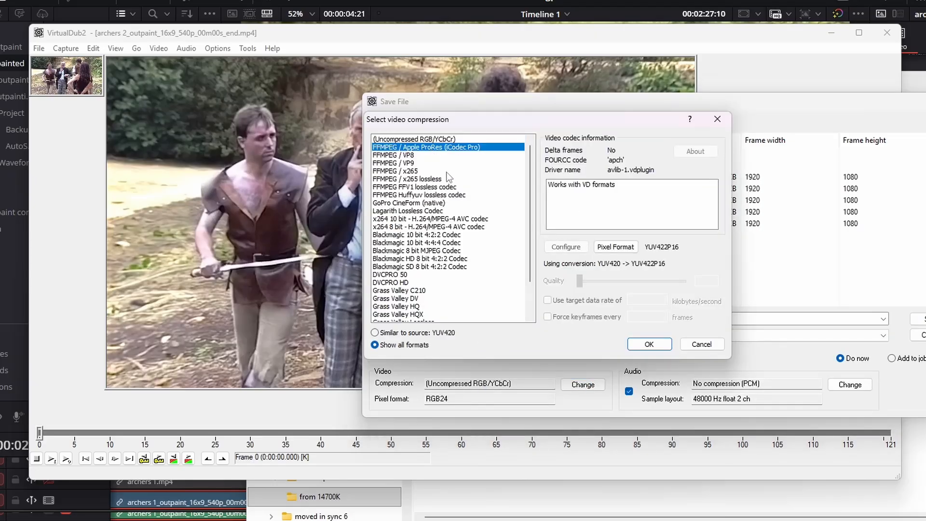
left_click(646, 343)
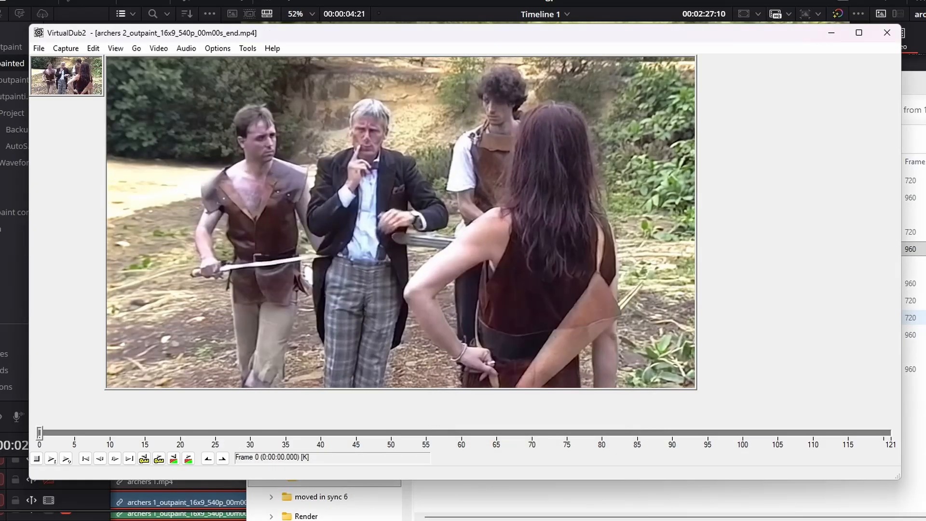
Close VirtualDub2, return to DaVinci Resolve and move the playhead to the PC 3 interview clip on Timeline 1
left_click(41, 49)
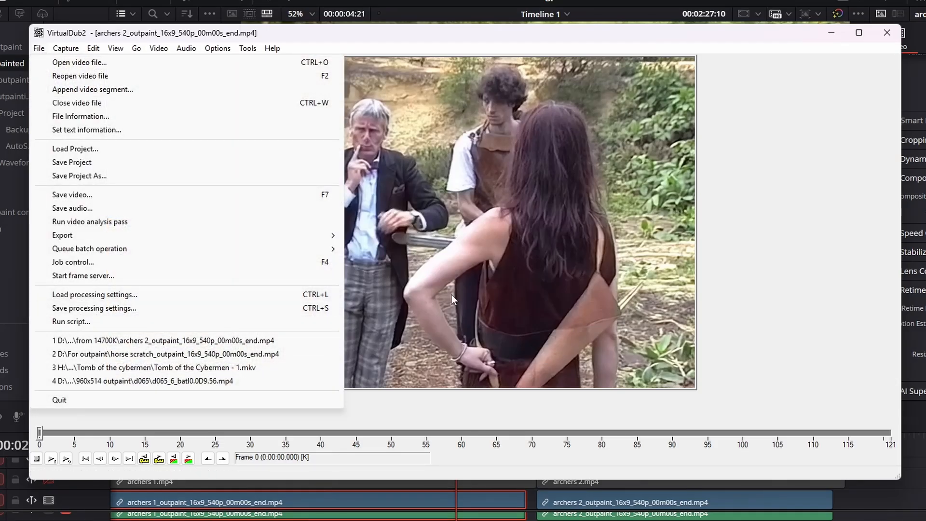
left_click(824, 300)
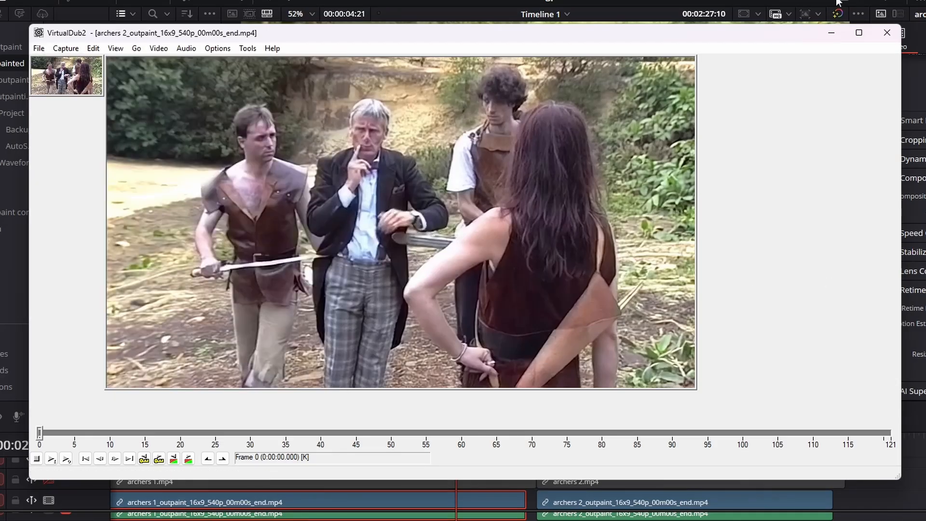
mouse_move(851, 36)
left_click(887, 32)
left_click(274, 447)
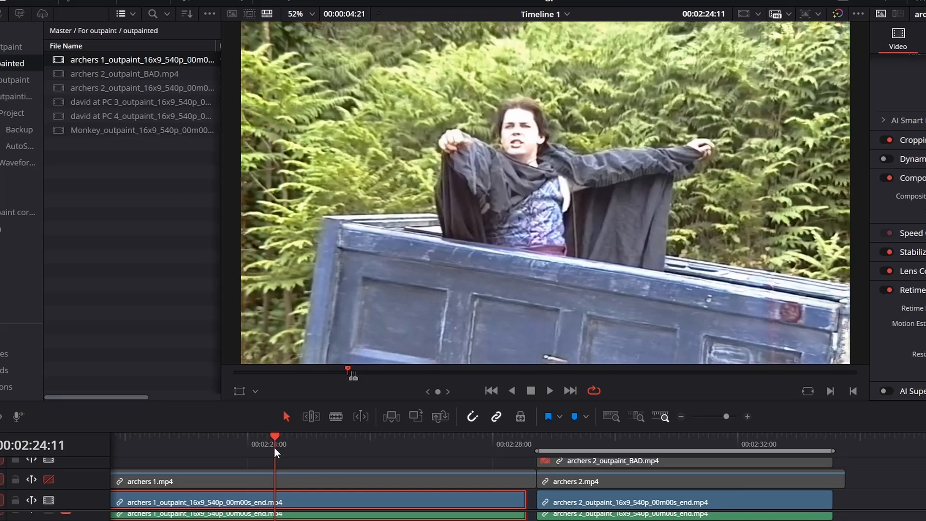
mouse_move(611, 520)
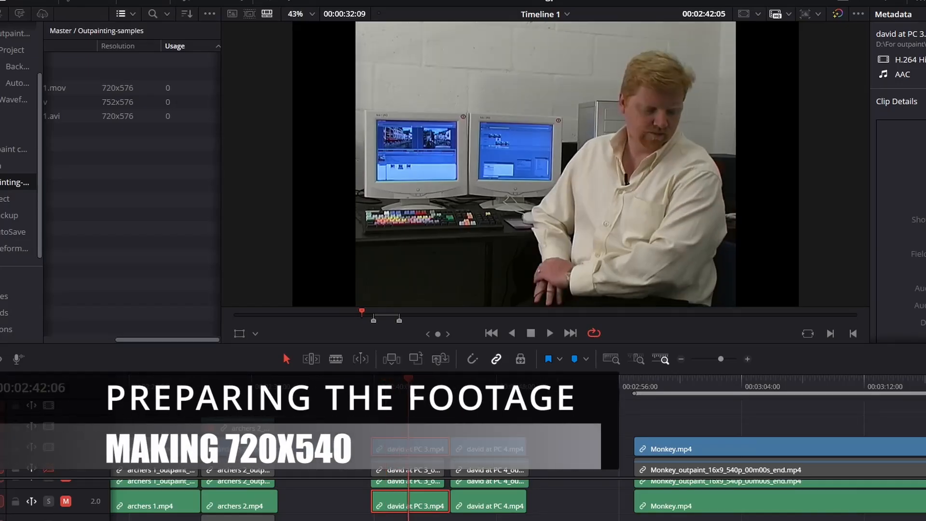
left_click(389, 383)
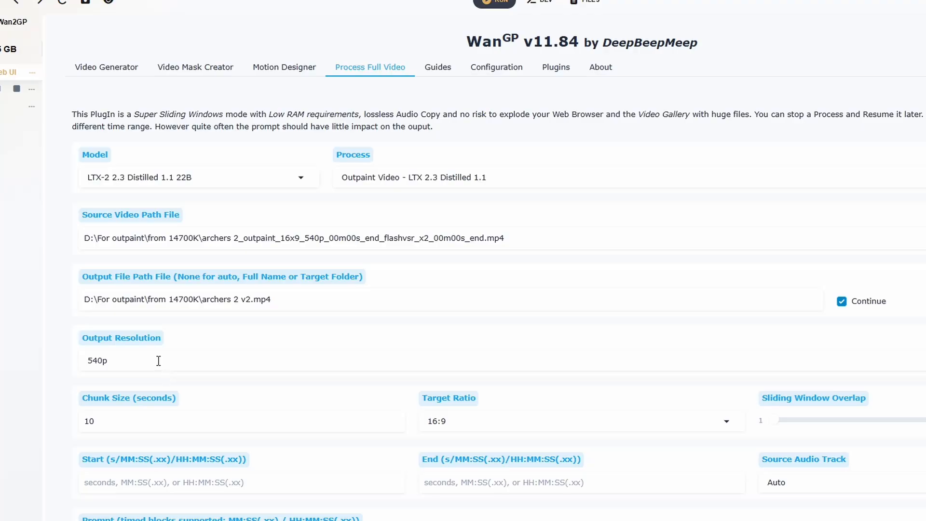
Switch to Wan2GP, review the output resolution choices and select 540p
left_click(158, 361)
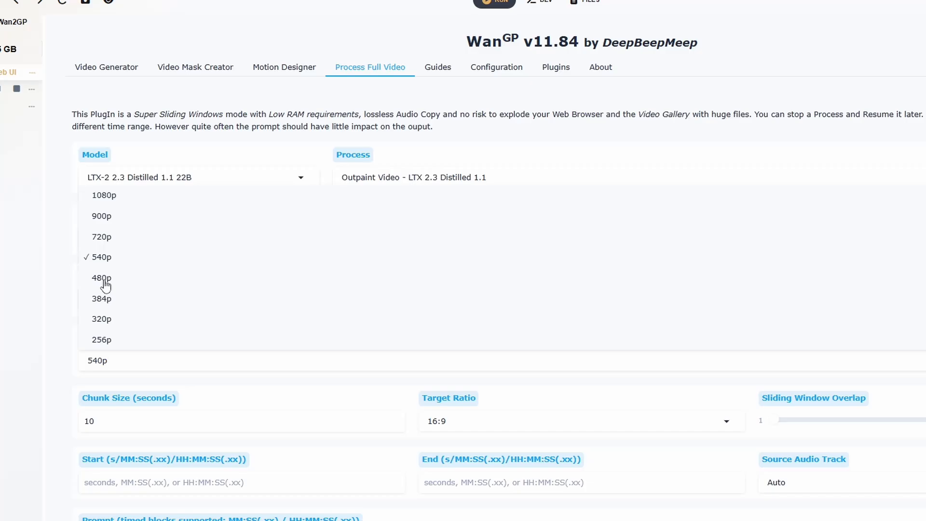
left_click(107, 257)
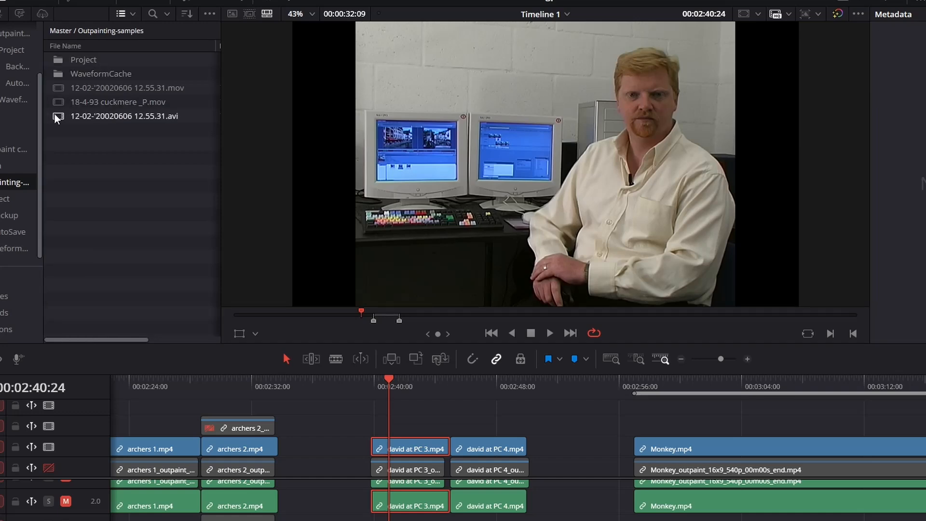
Switch to DaVinci Resolve and set up a new timeline in the Outpainting-samples bin, with project settings disabled and the name 720x540
double_click(55, 116)
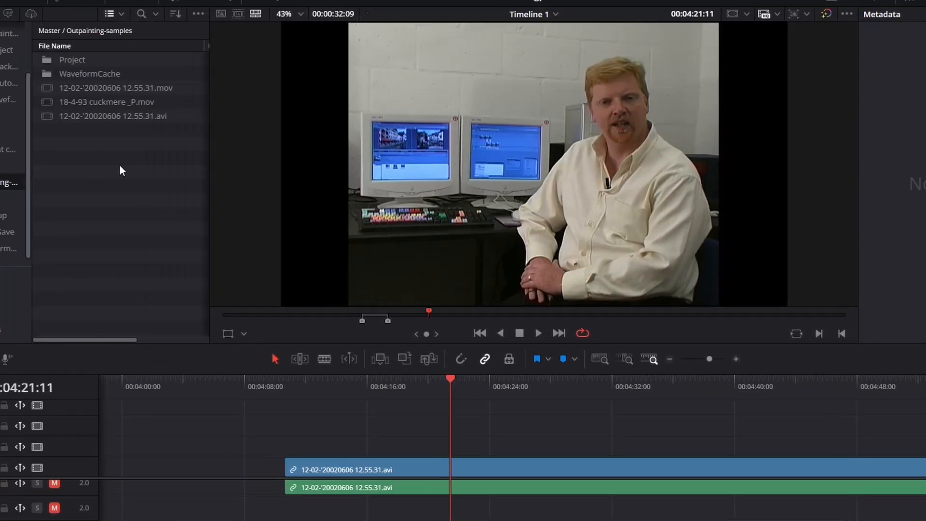
right_click(175, 165)
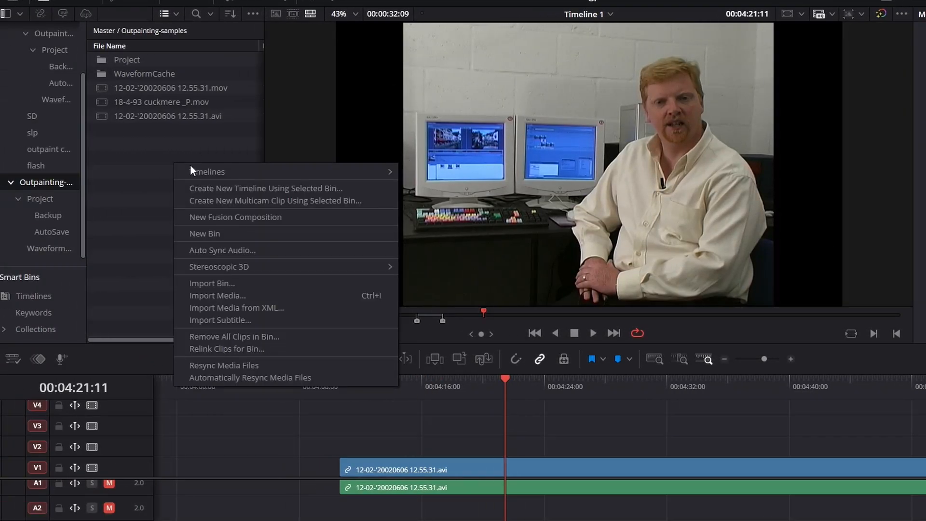
mouse_move(332, 171)
left_click(453, 171)
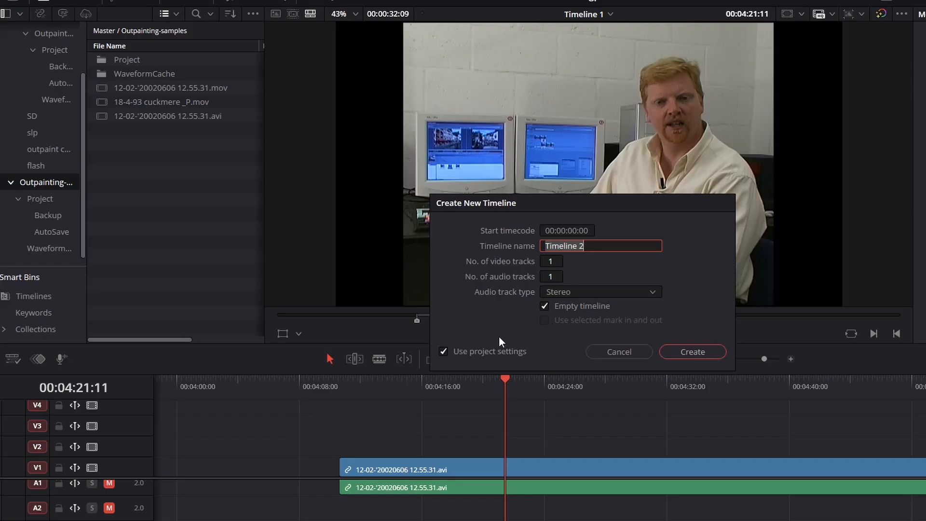
left_click(493, 352)
left_click_drag(603, 271, 489, 271)
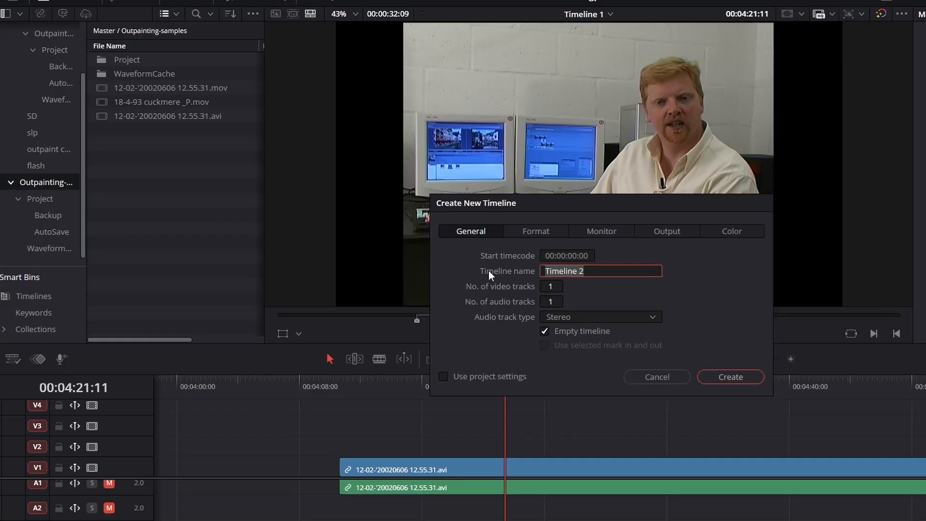
type("720x540")
Set the new timeline's format to a custom resolution of 720 x 540 and create it
left_click(536, 232)
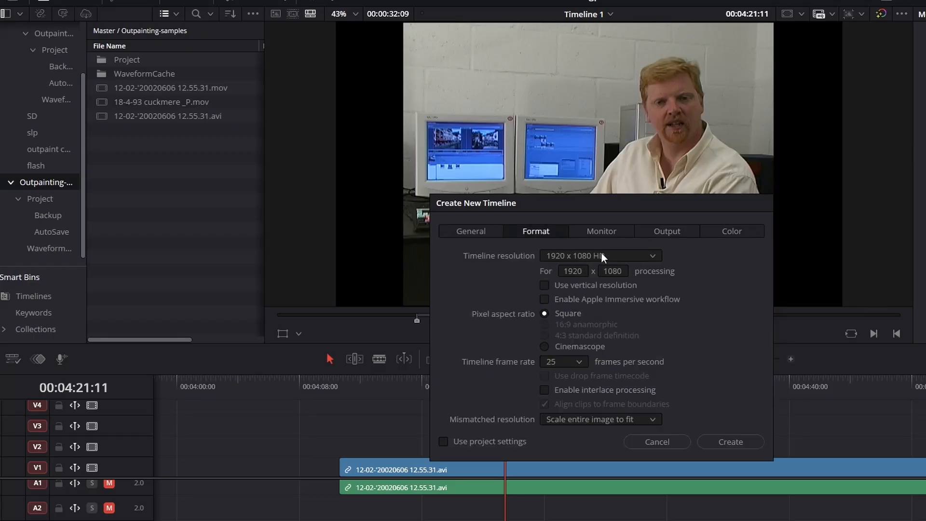
left_click(573, 271)
type("720")
key("Tab")
type("540")
key("Tab")
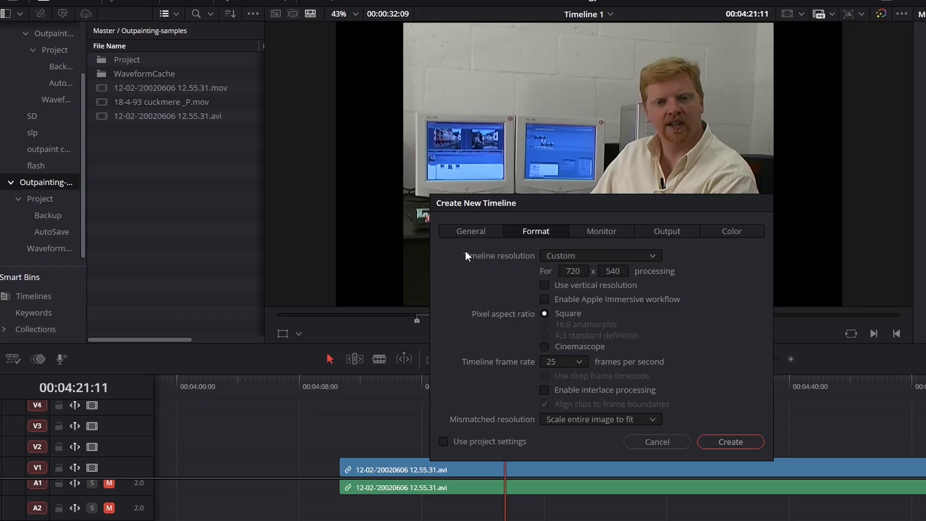
left_click(730, 441)
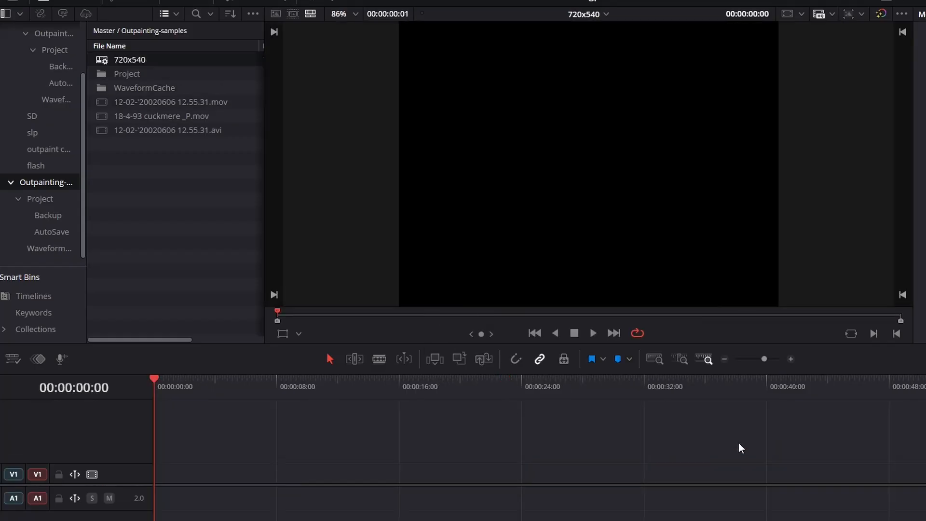
Place the 12-02-'20020606 12.55.31.avi clip on the 720x540 timeline and move the playhead to 00:00:14:00
left_click_drag(155, 130, 286, 478)
left_click_drag(310, 386, 369, 388)
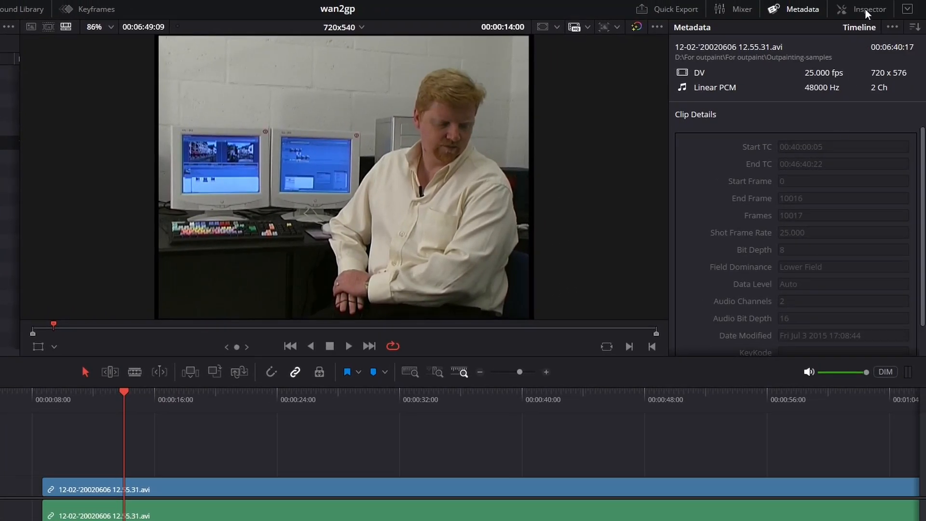
Set the 12-02-'20020606 12.55.31.avi clip's scaling to Crop and check the picture at 00:00:30:07
left_click(867, 10)
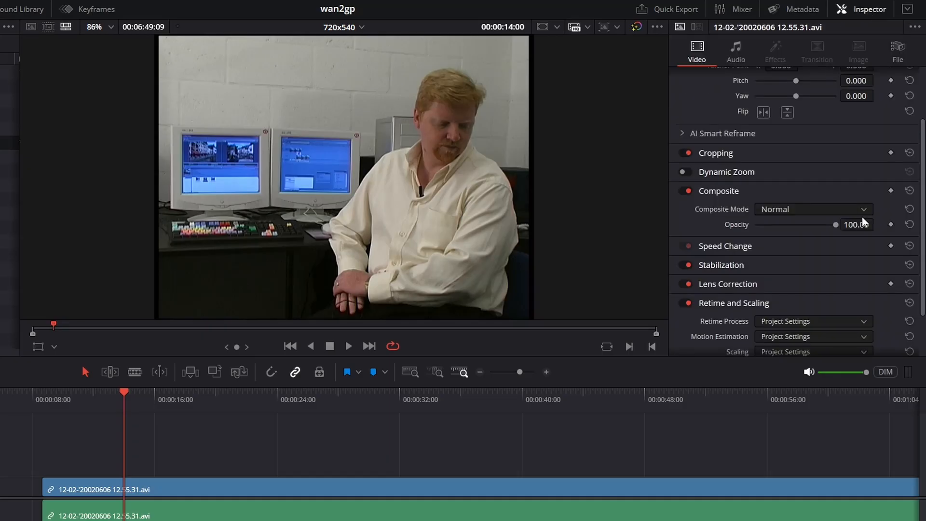
scroll(871, 213, "up", 3)
scroll(820, 241, "down", 3)
left_click(784, 294)
left_click(777, 320)
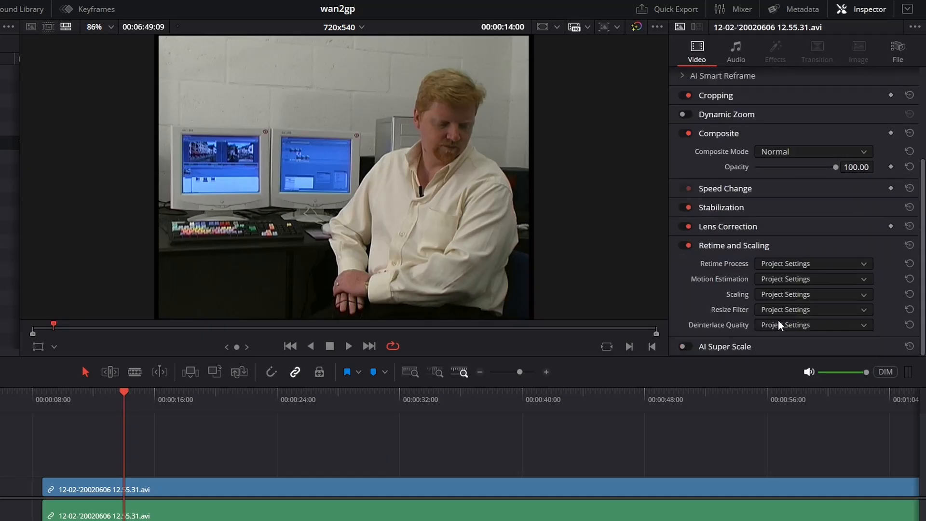
left_click_drag(145, 404, 373, 415)
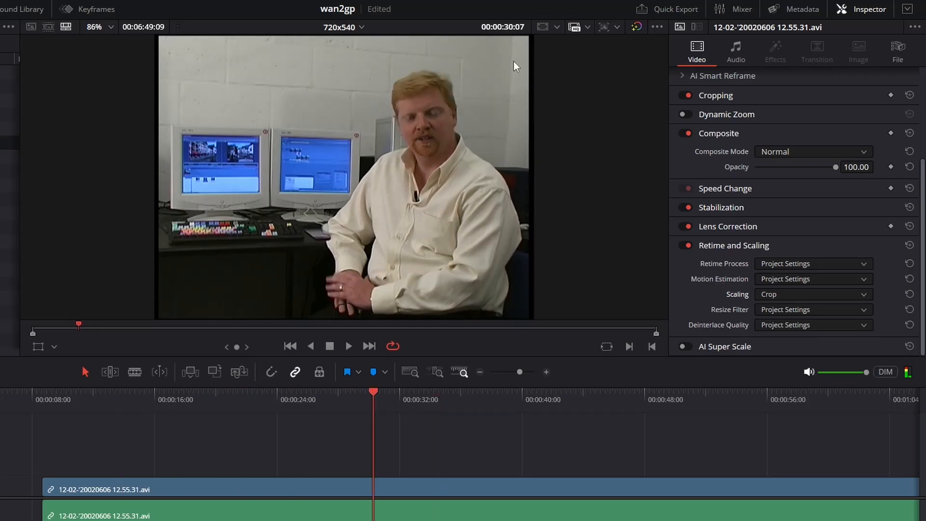
Place 18-4-93 cuckmere _P.mov on the video track above the first clip and scrub through its footage
left_click_drag(8, 129, 442, 469)
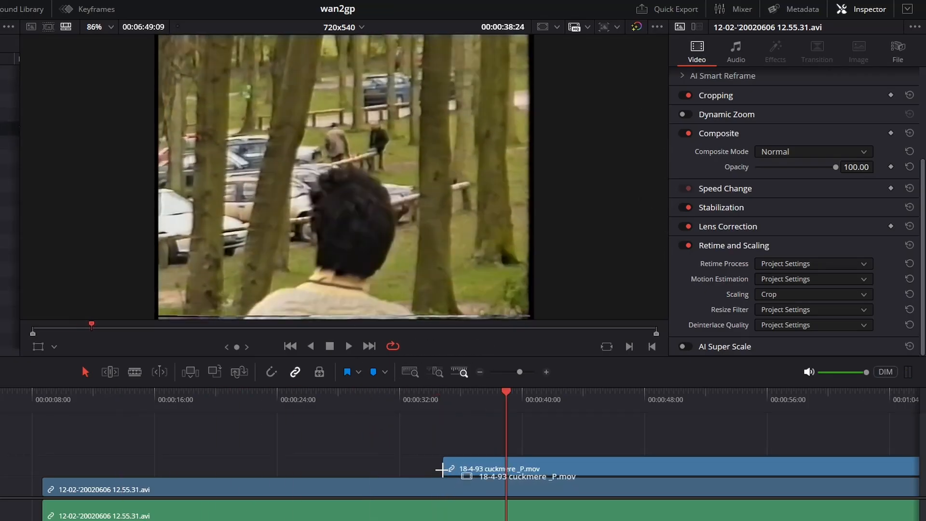
left_click_drag(506, 402, 713, 421)
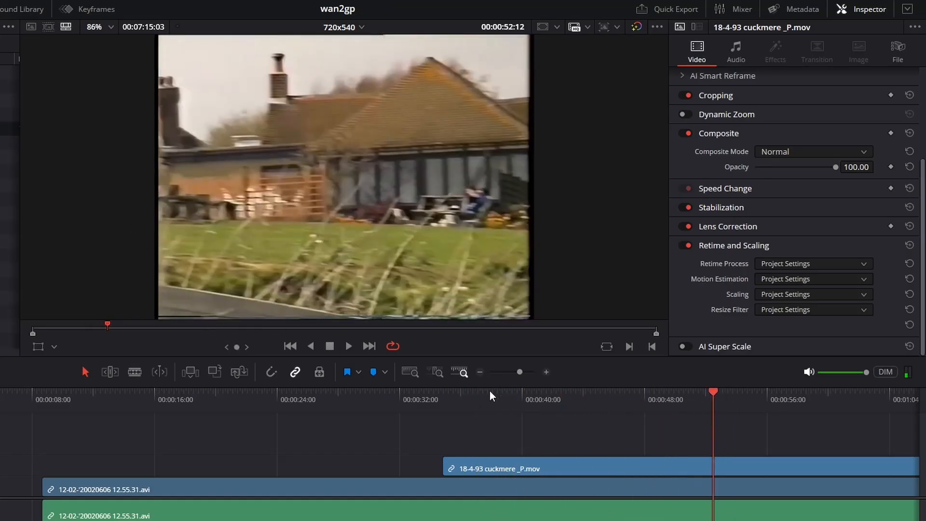
left_click_drag(490, 396, 532, 399)
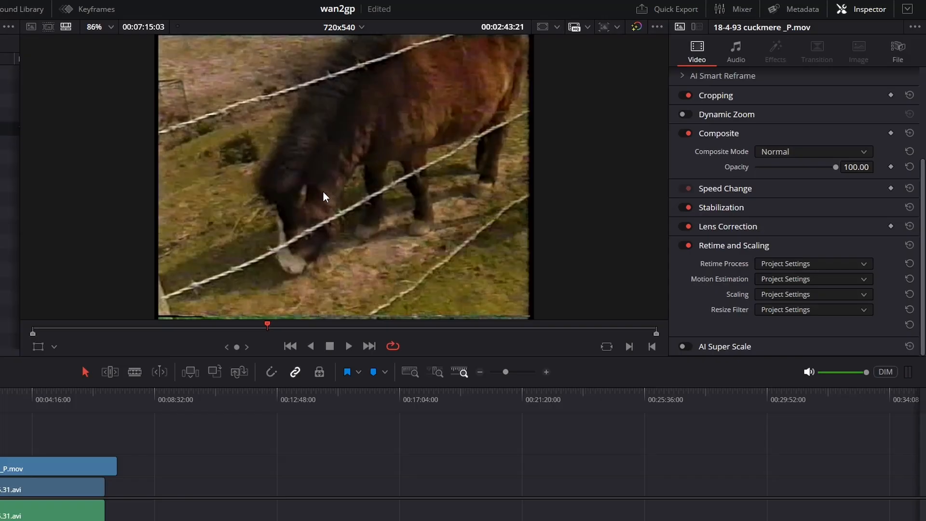
Switch to Timeline 1 and compare the david at PC 3 clip with its outpainted version by toggling the video tracks
left_click(355, 28)
left_click(360, 42)
left_click(441, 458)
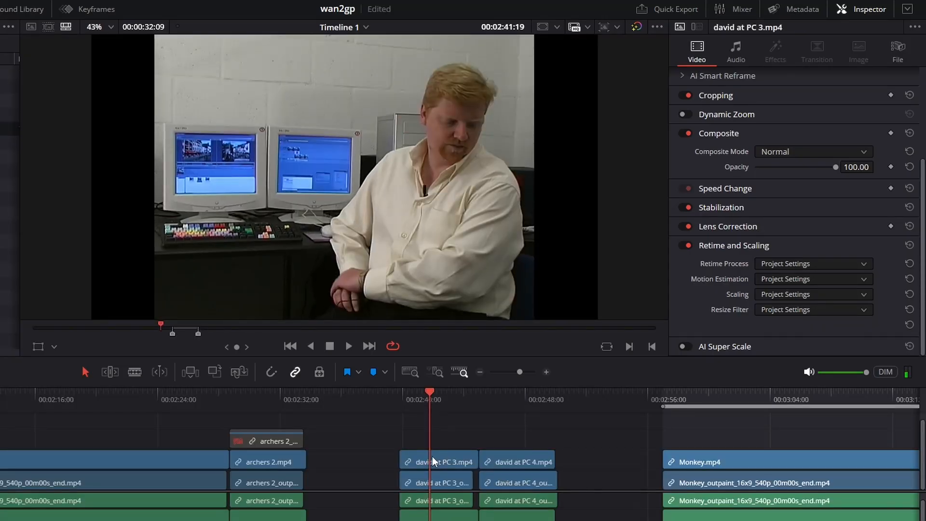
key("space")
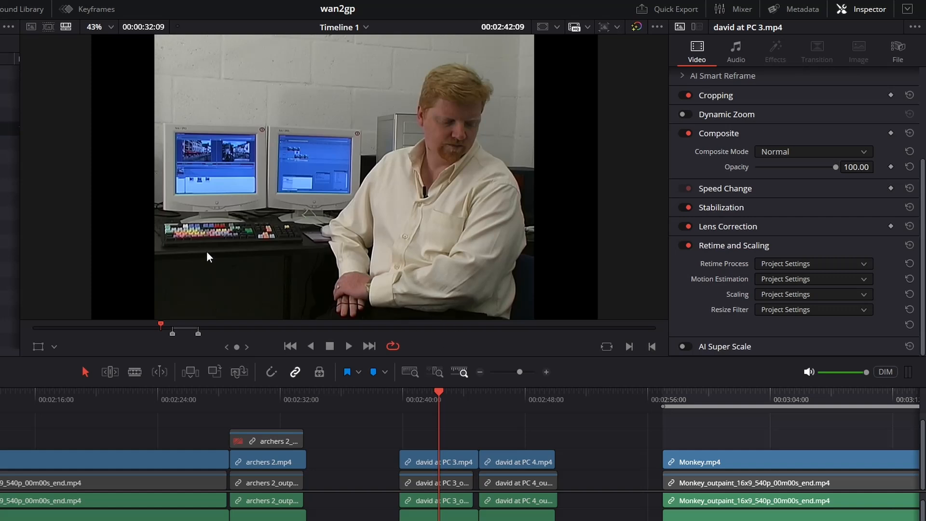
key("ctrl+shift+1")
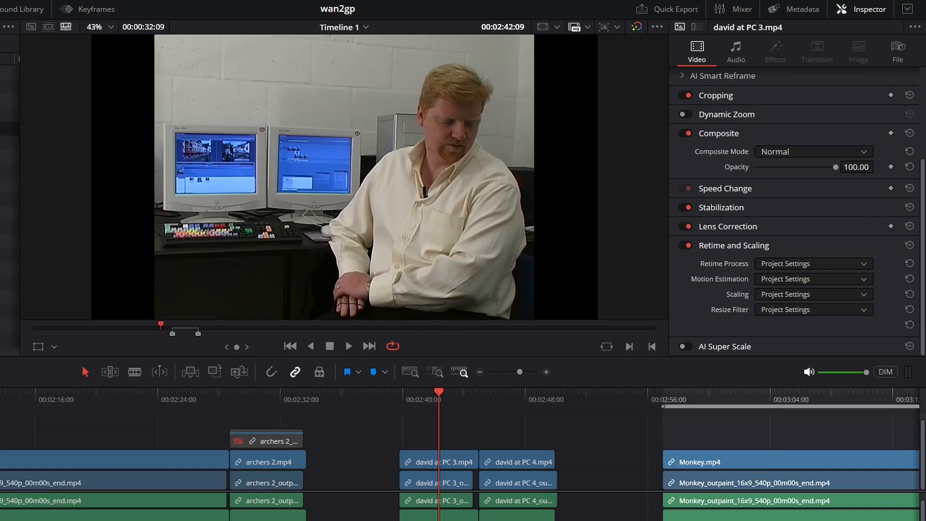
key("ctrl+shift+2")
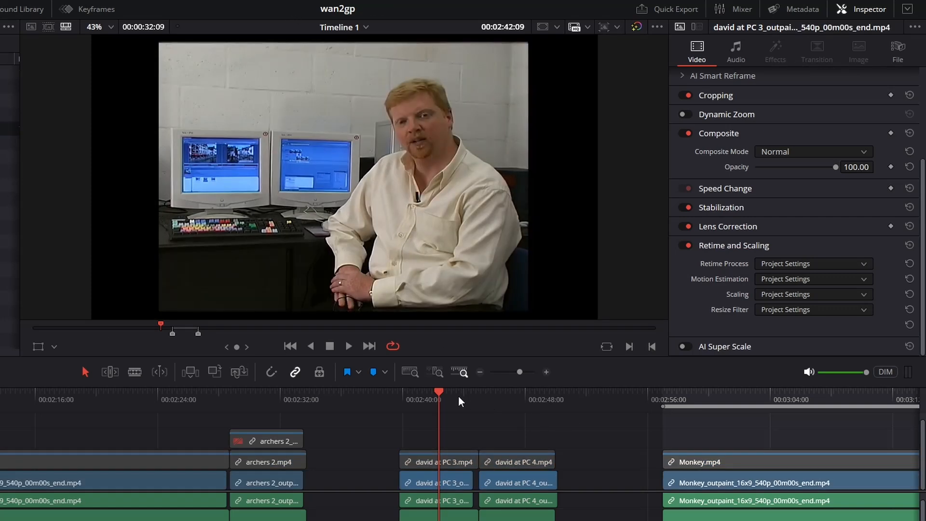
left_click(456, 395)
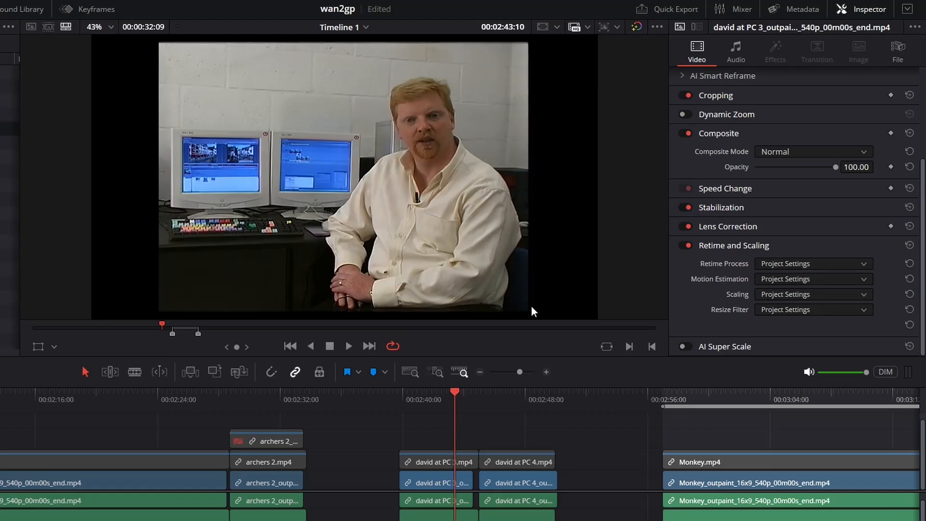
Return to the 720x540 timeline and set the 12-02-'20020606 12.55.31.avi clip's zoom to 1.035 on both axes
left_click(362, 23)
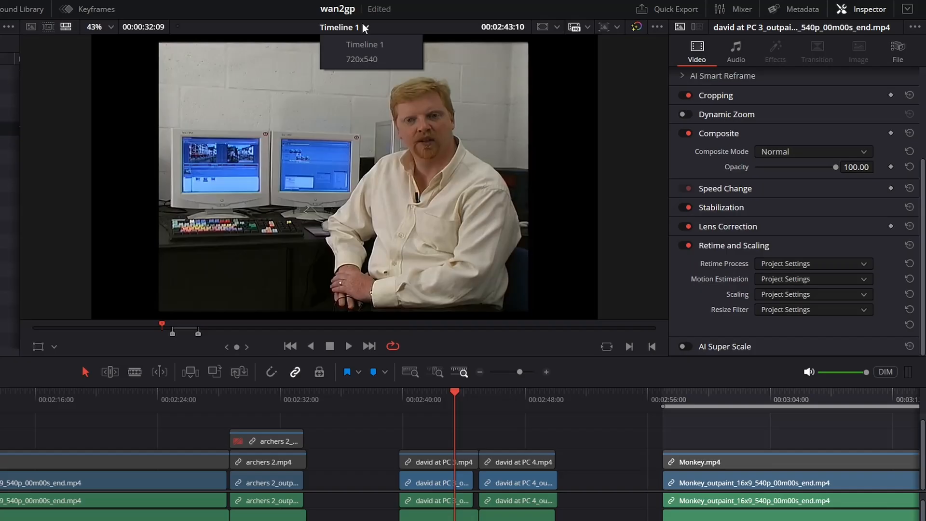
left_click(368, 59)
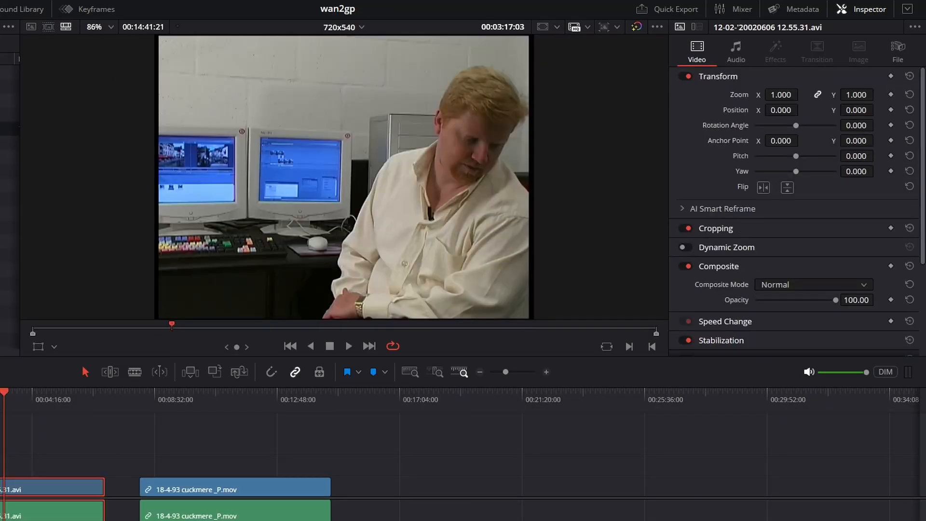
left_click_drag(781, 95, 789, 95)
left_click_drag(857, 96, 877, 93)
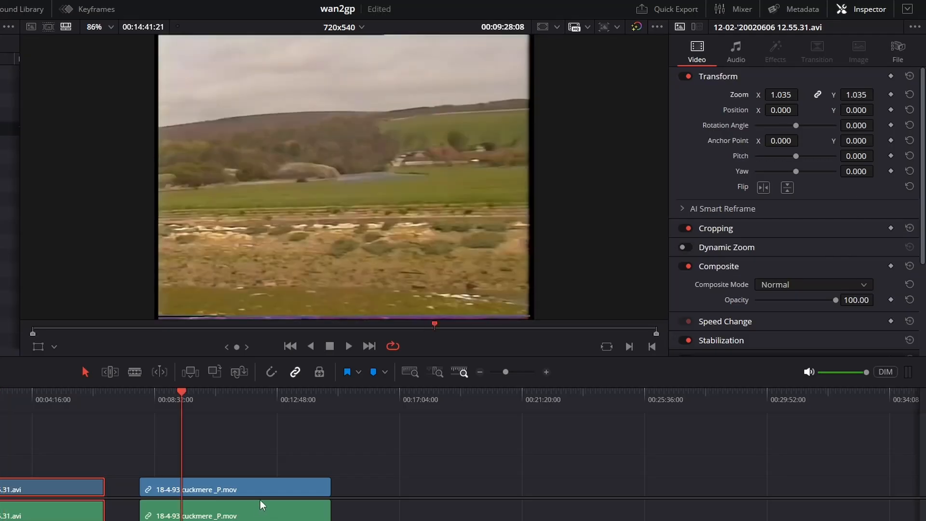
Set the 18-4-93 cuckmere _P.mov clip's zoom to 1.034 and X position to 3.000, and check another frame
left_click(262, 505)
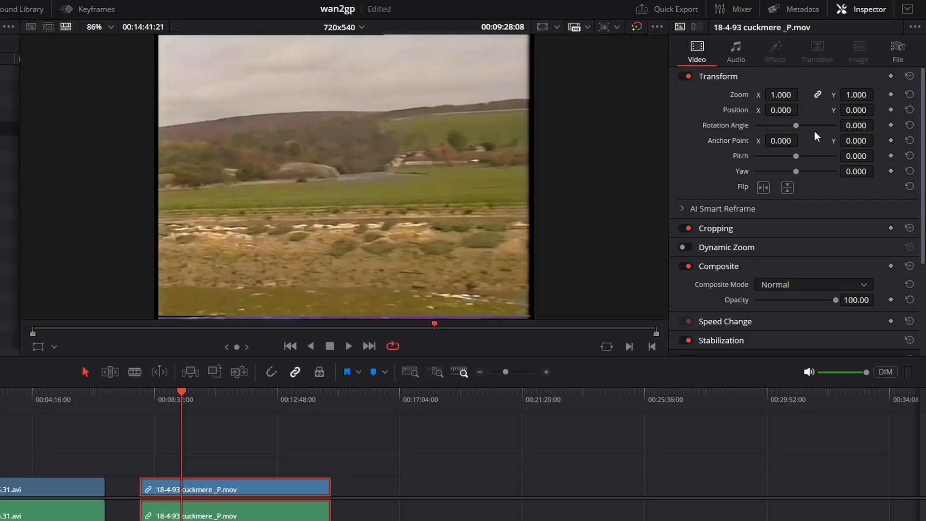
left_click_drag(783, 95, 802, 110)
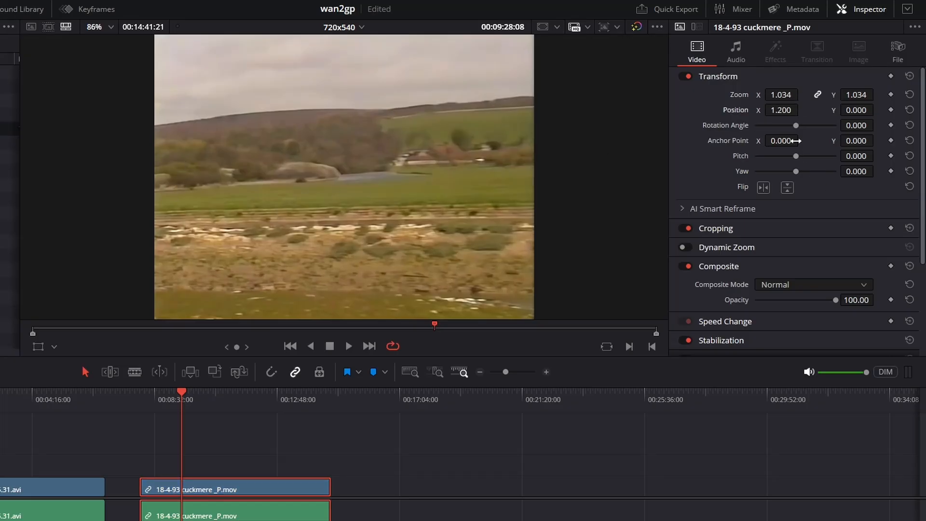
left_click_drag(802, 110, 802, 110)
left_click_drag(781, 110, 802, 110)
left_click_drag(802, 110, 802, 109)
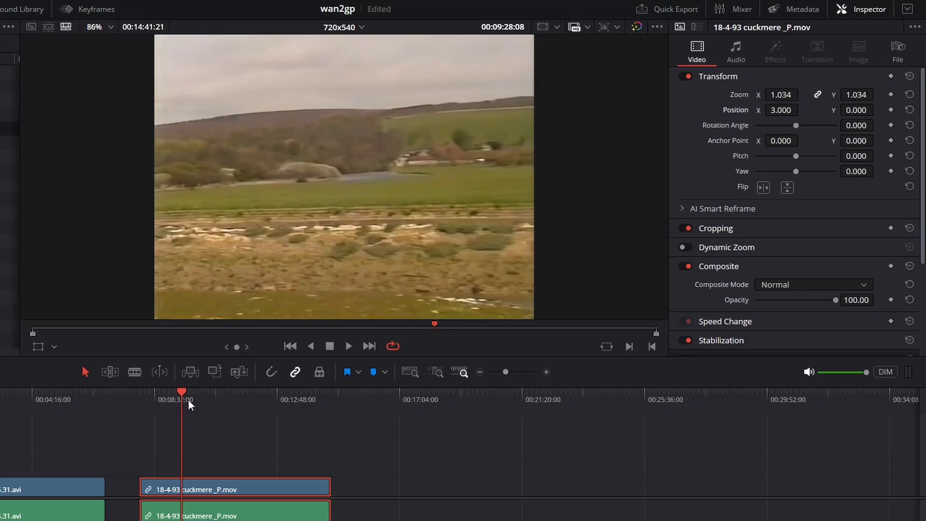
left_click(211, 396)
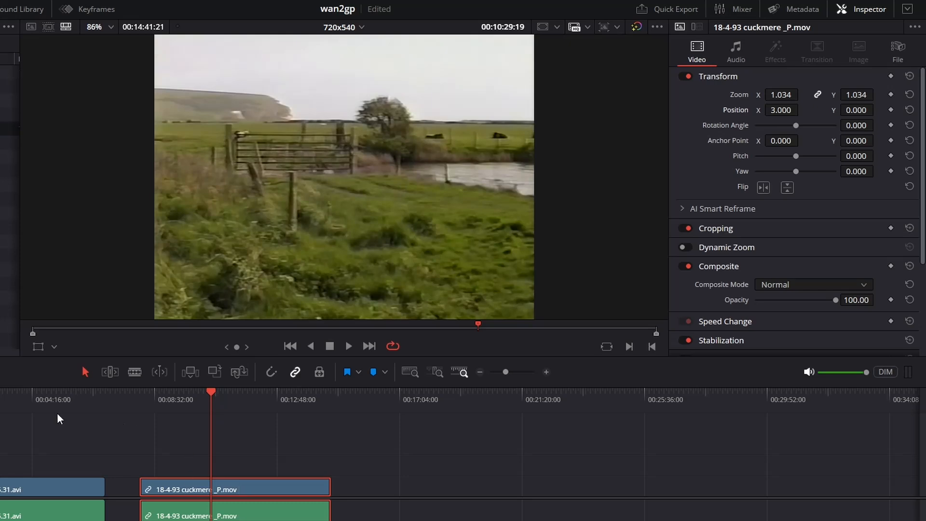
Examine the metadata of the 12-02-'20020606 12.55.31.avi clip and view its frame at 00:02:37:11
left_click(0, 396)
left_click(2, 485)
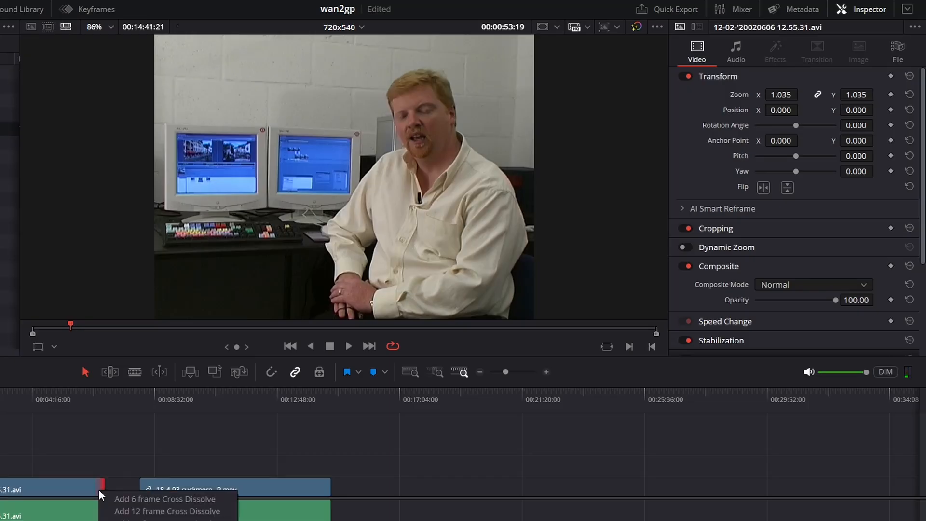
left_click(797, 9)
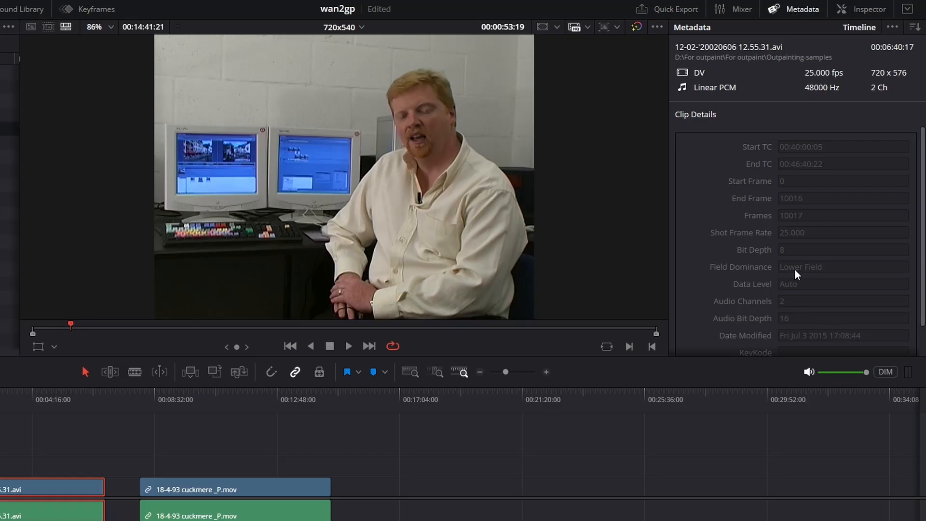
mouse_move(5, 397)
left_mouse_down()
mouse_move(42, 396)
mouse_move(1, 396)
left_mouse_up()
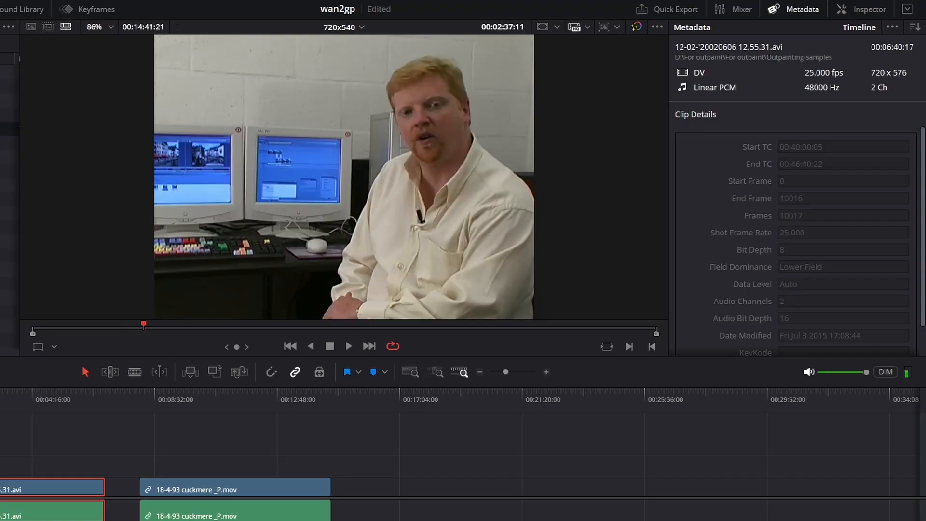
Set the project's image scaling deinterlace quality to DaVinci AI Neural Engine, save the settings and scrub the first clip
key("shift+9")
left_click(91, 125)
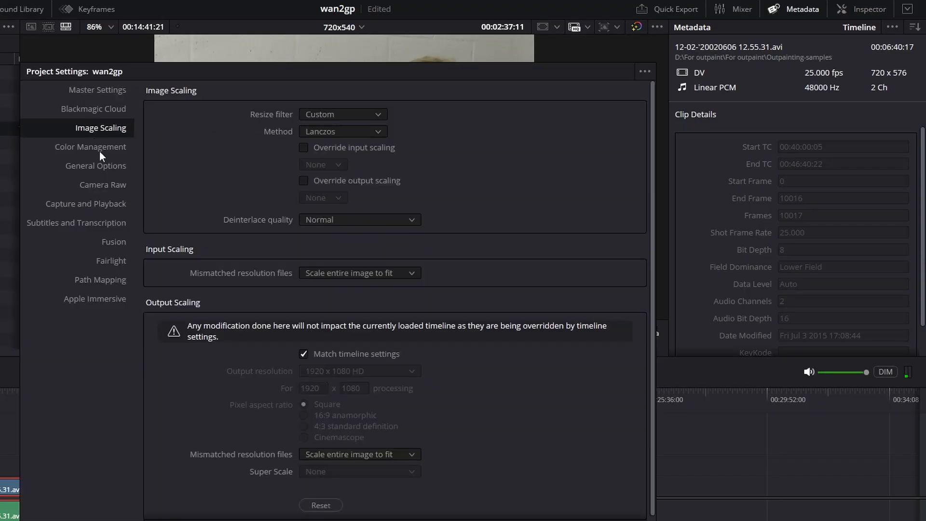
left_click(338, 220)
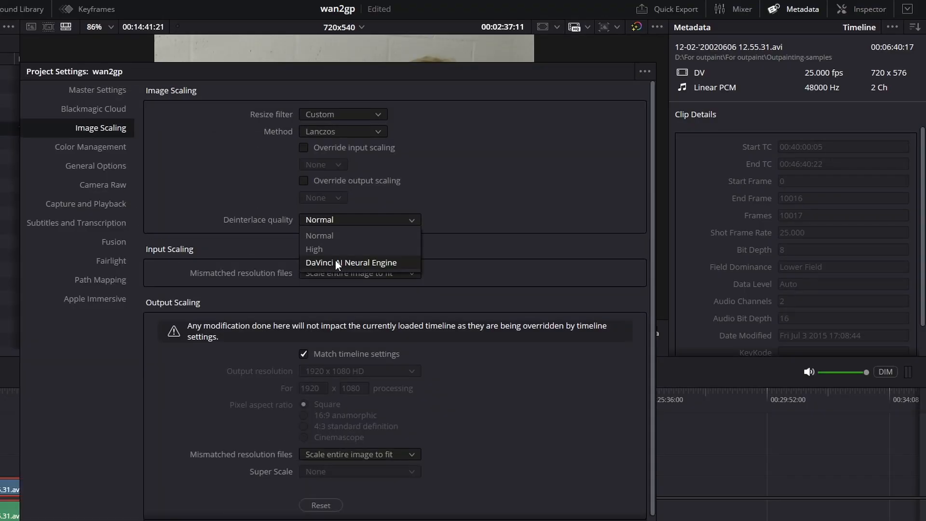
left_click(345, 262)
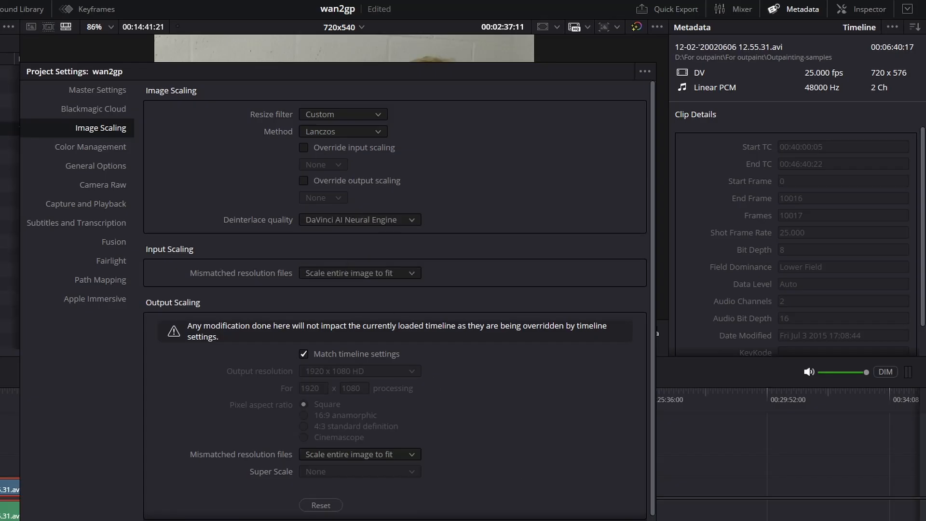
key("Return")
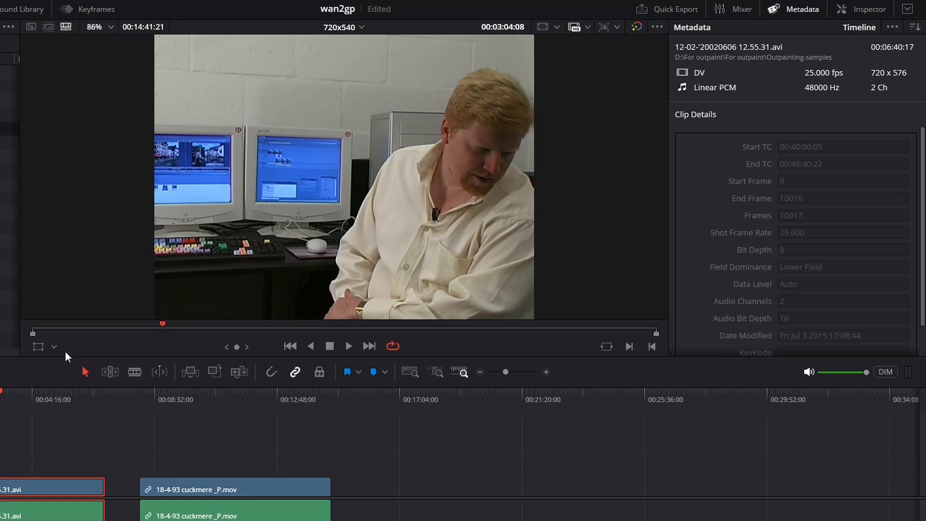
left_click_drag(1, 392, 0, 392)
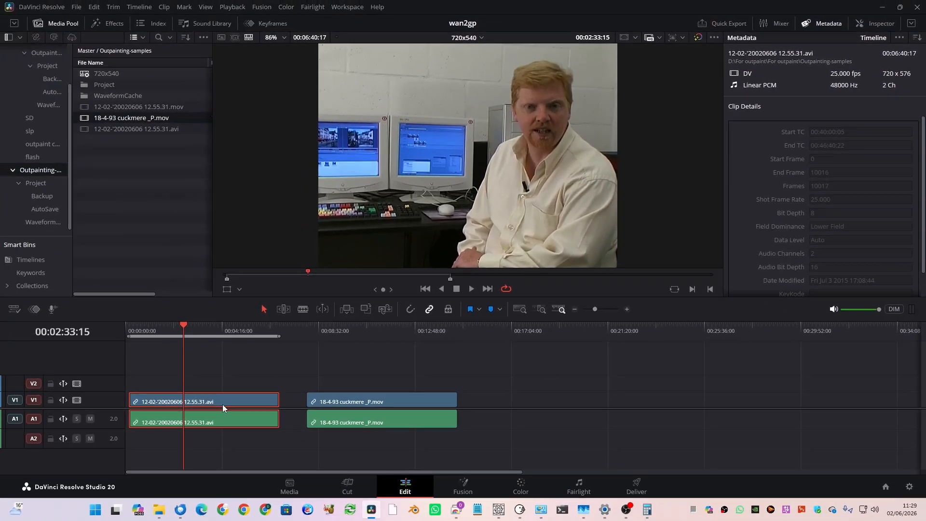
Open the render settings for the 720x540 timeline and set the format to MP4 with the H.264 codec
left_click(627, 512)
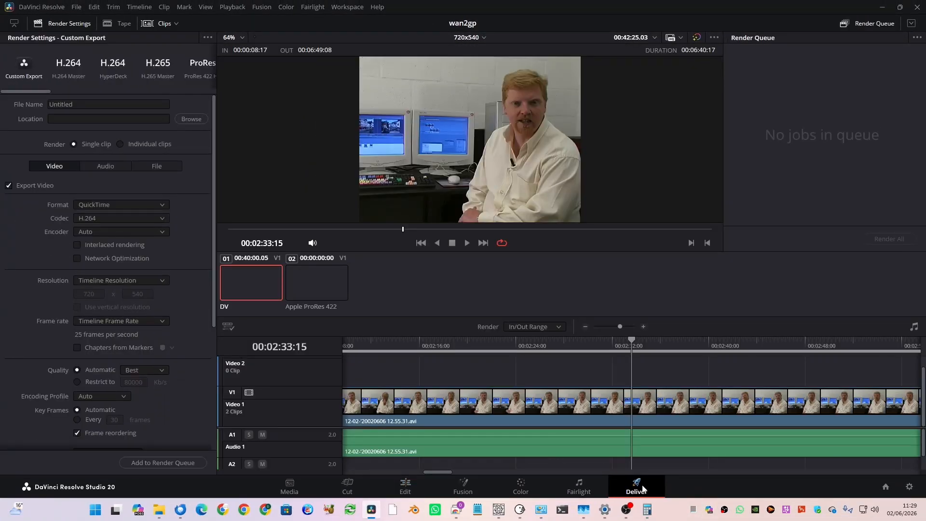
left_click(120, 108)
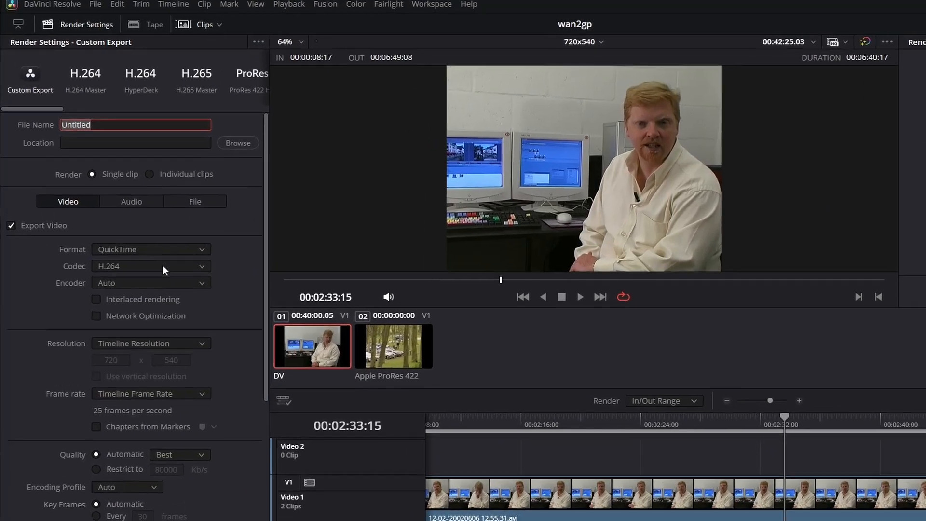
left_click(120, 204)
left_click(140, 364)
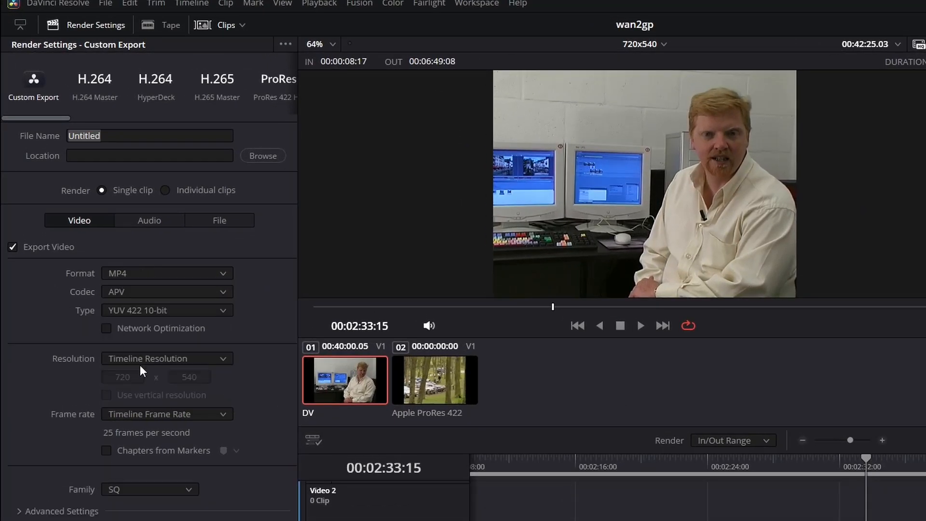
left_click(154, 293)
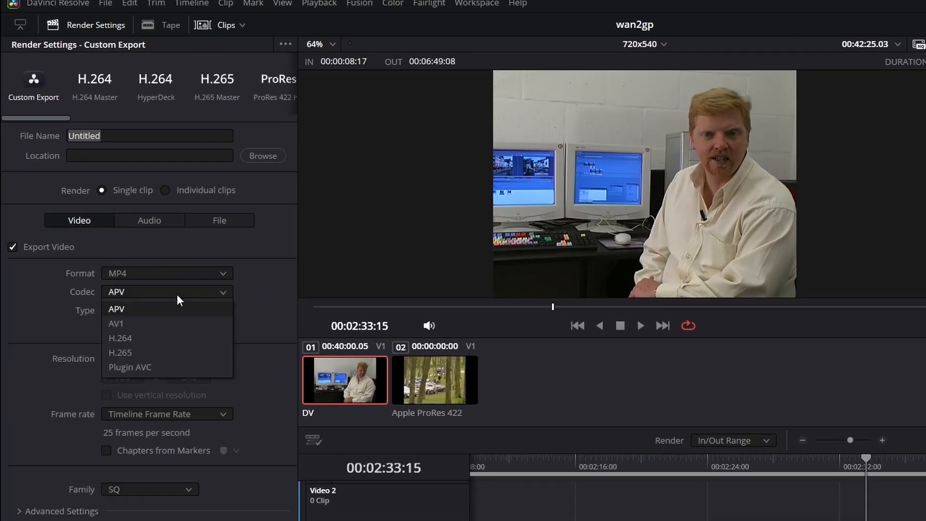
left_click(136, 336)
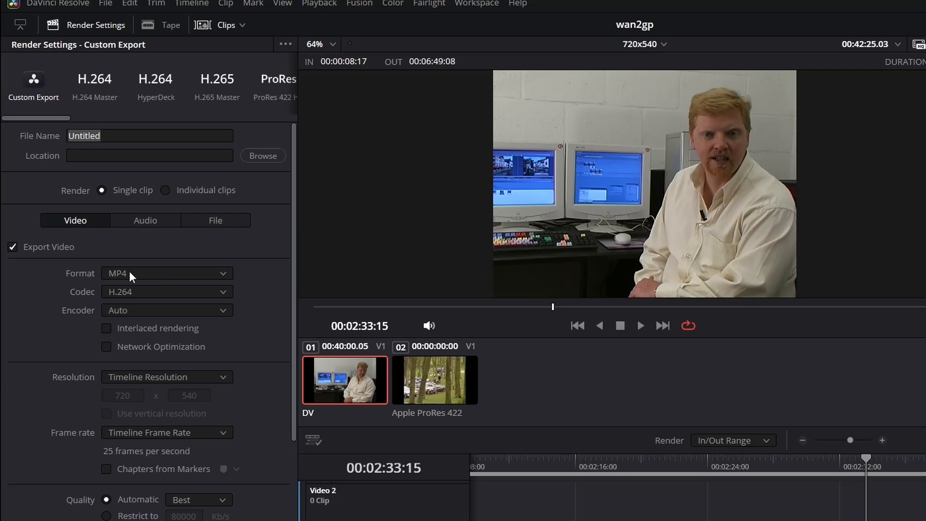
Set the encoder to NVIDIA and look at the render destination choices without saving a location
left_click(155, 311)
left_click(138, 339)
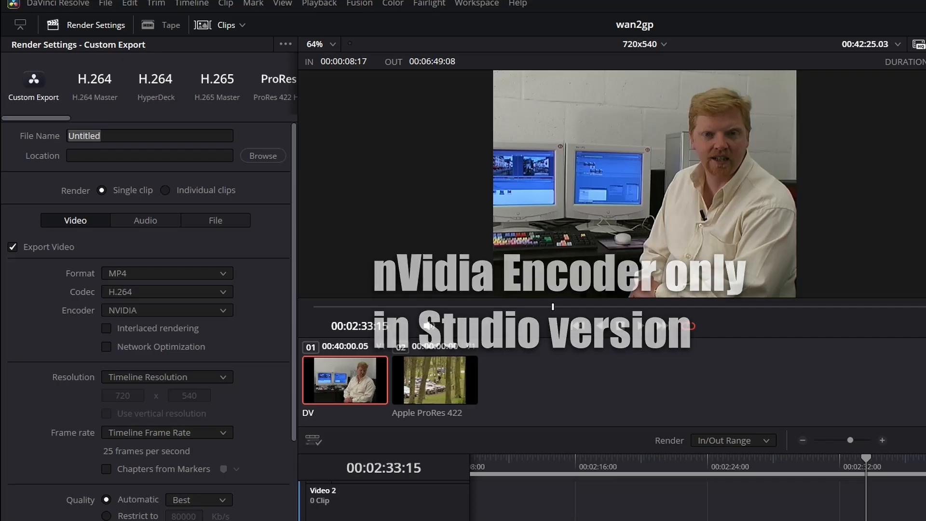
left_click(262, 155)
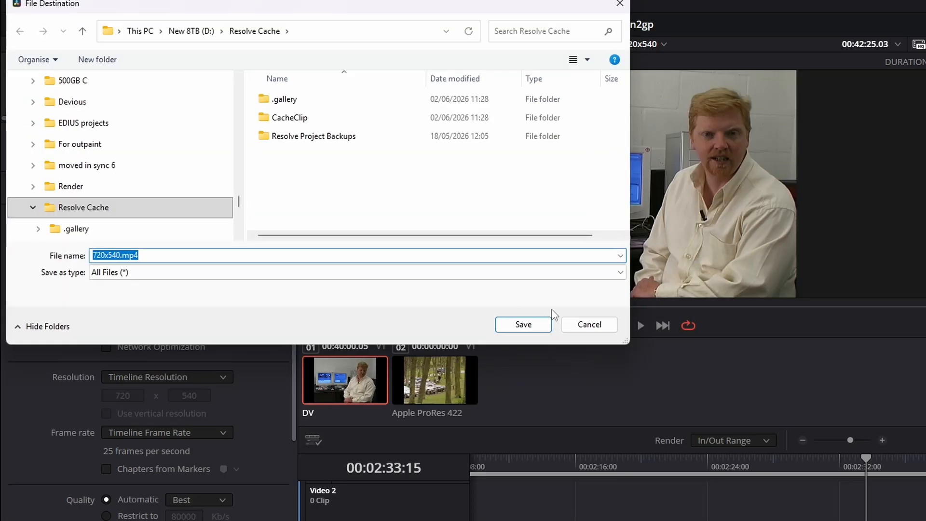
left_click(589, 324)
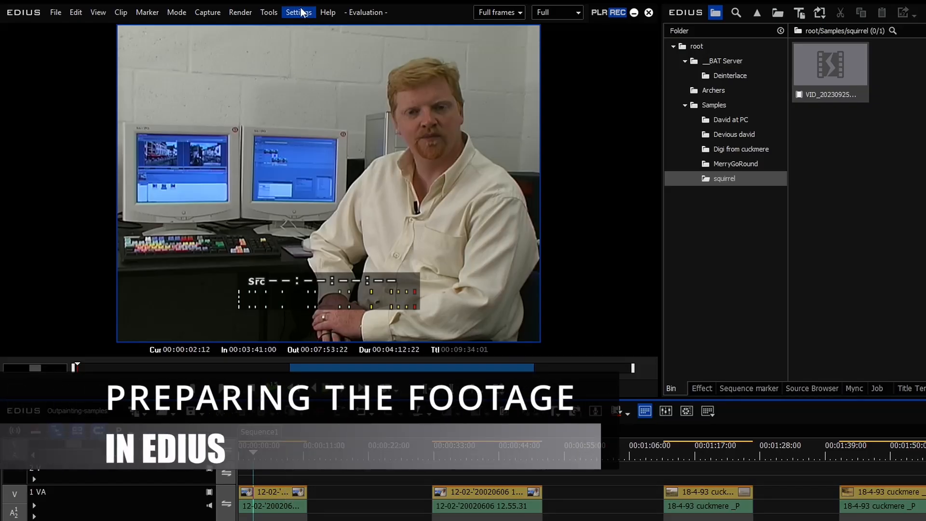
Switch to EDIUS and set the current 720 x 540 project's aspect ratio to Pixel Aspect 1:1
left_click(299, 12)
left_click(303, 61)
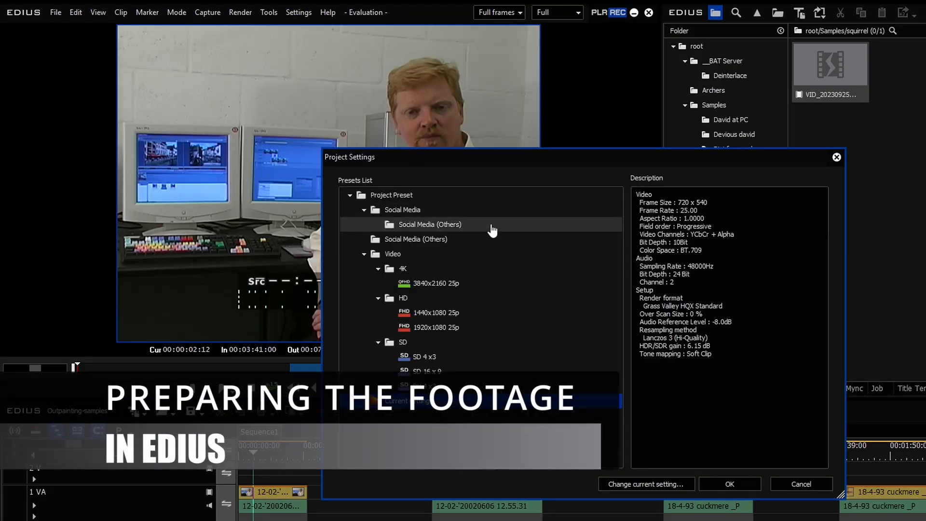
left_click(657, 482)
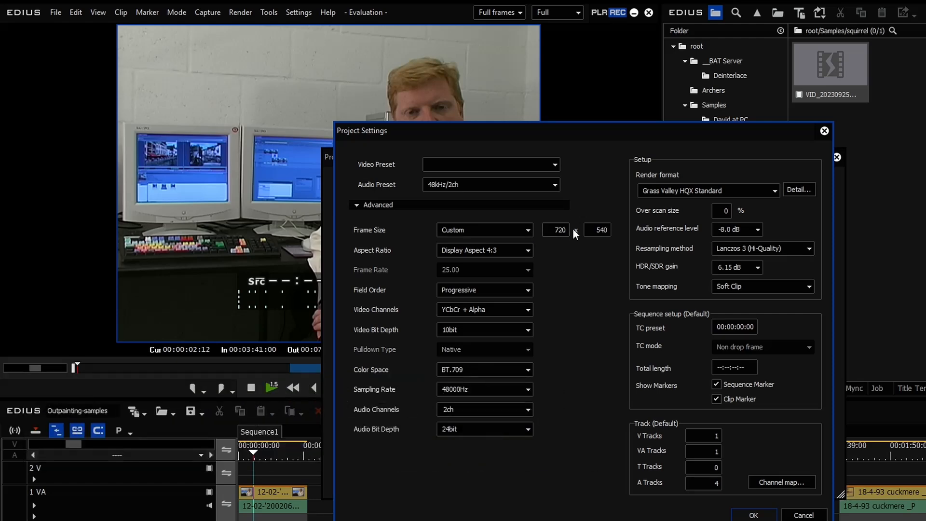
left_click(511, 246)
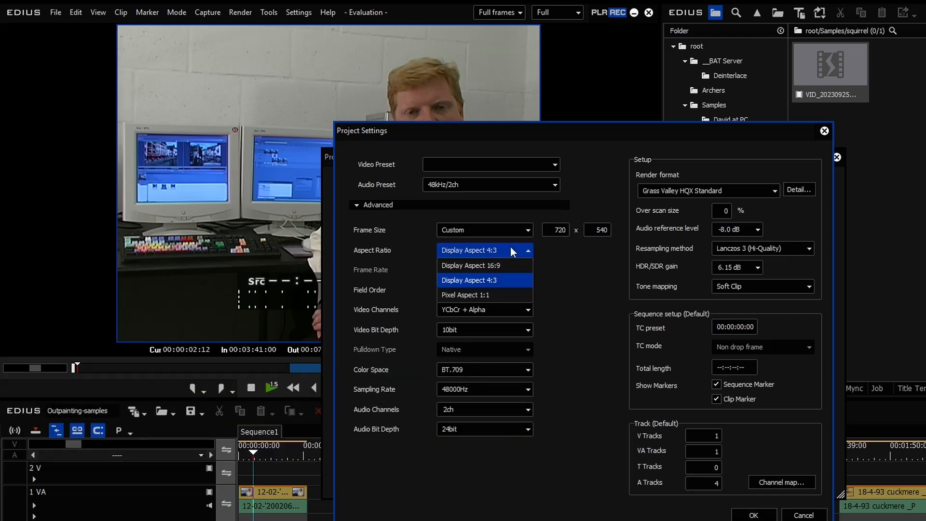
left_click(501, 292)
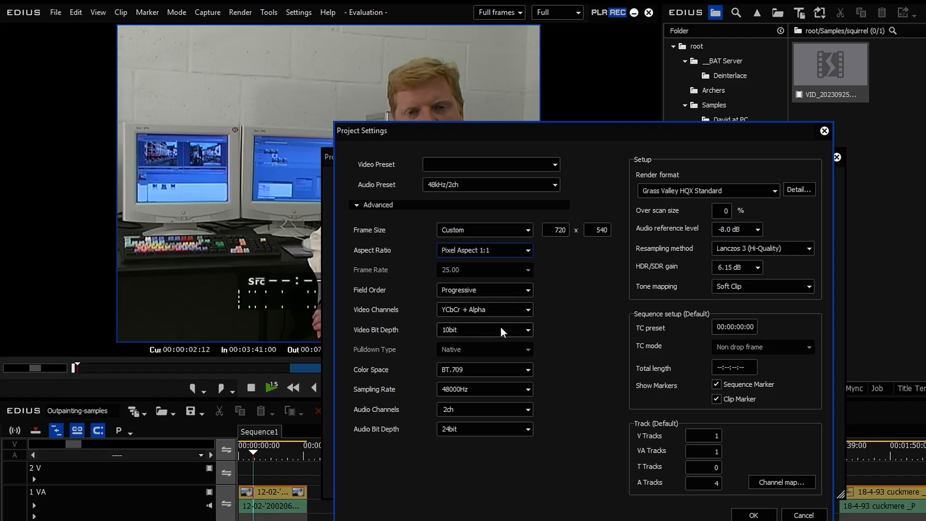
left_click(754, 514)
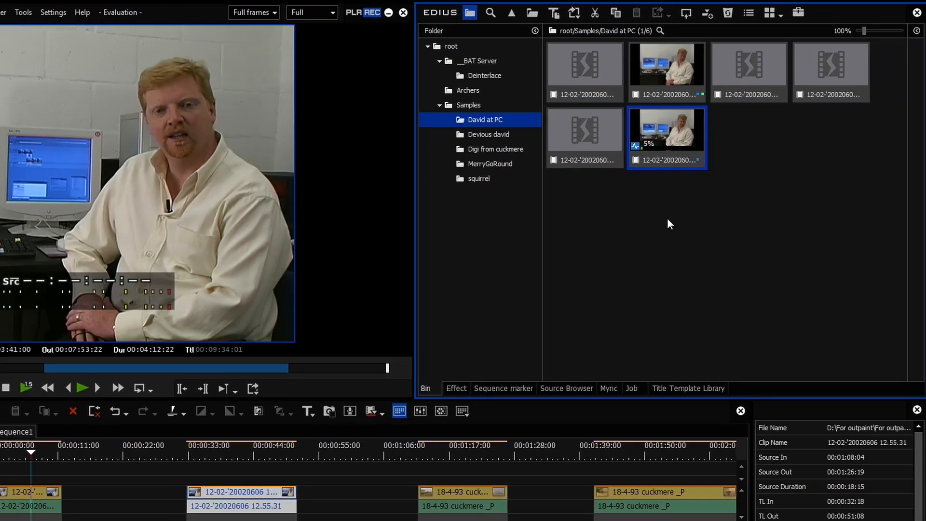
Look at the available commands for the selected clip in the David at PC bin and scrub the first timeline clip
right_click(673, 135)
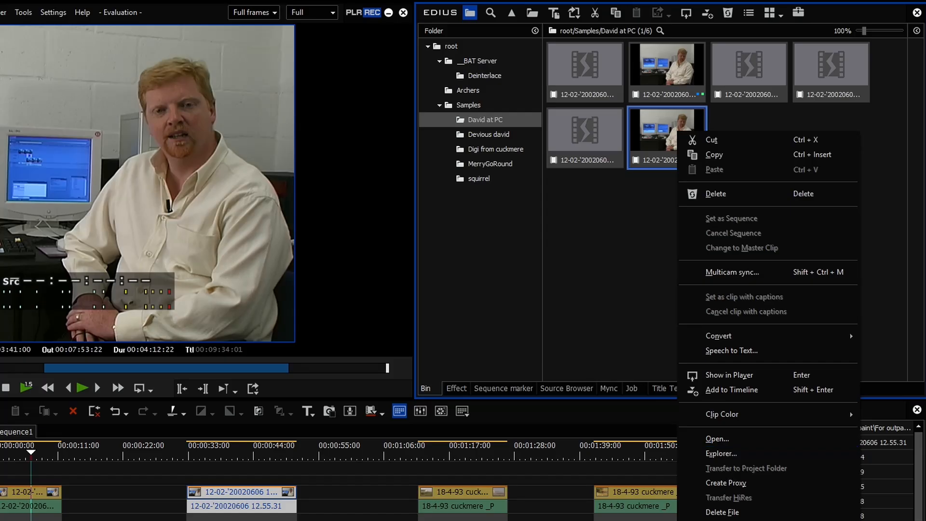
mouse_move(31, 456)
left_mouse_down()
mouse_move(11, 458)
mouse_move(43, 459)
mouse_move(20, 462)
left_mouse_up()
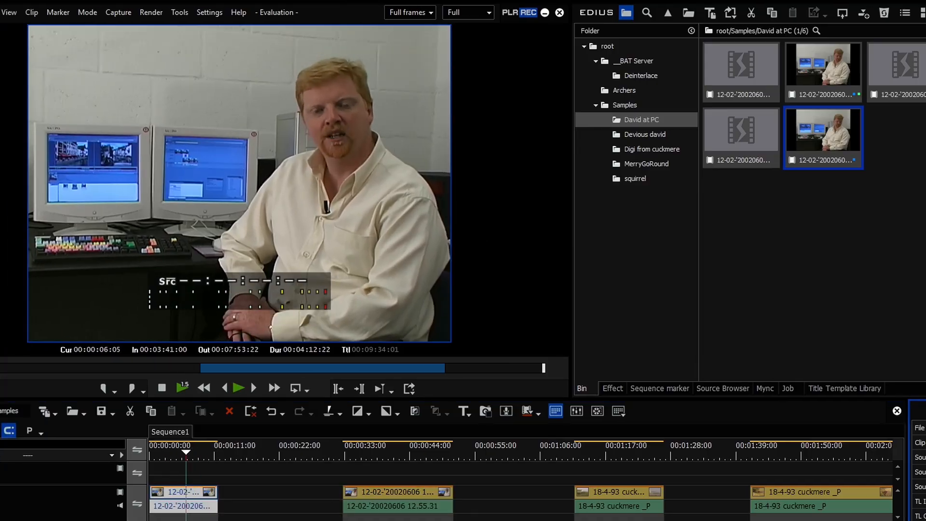
left_click_drag(571, 235, 566, 265)
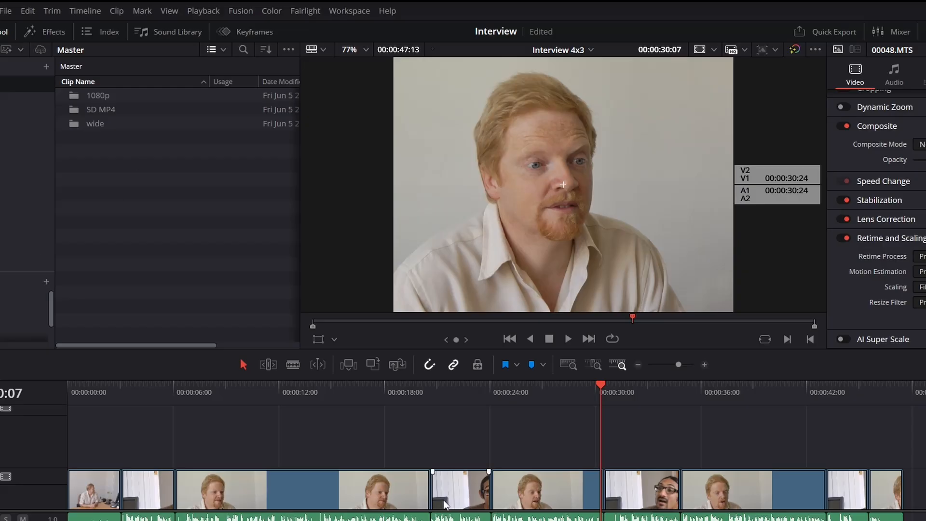
Switch to DaVinci Resolve and view the successive shots of the Interview 4x3 timeline from start to end
left_click(100, 393)
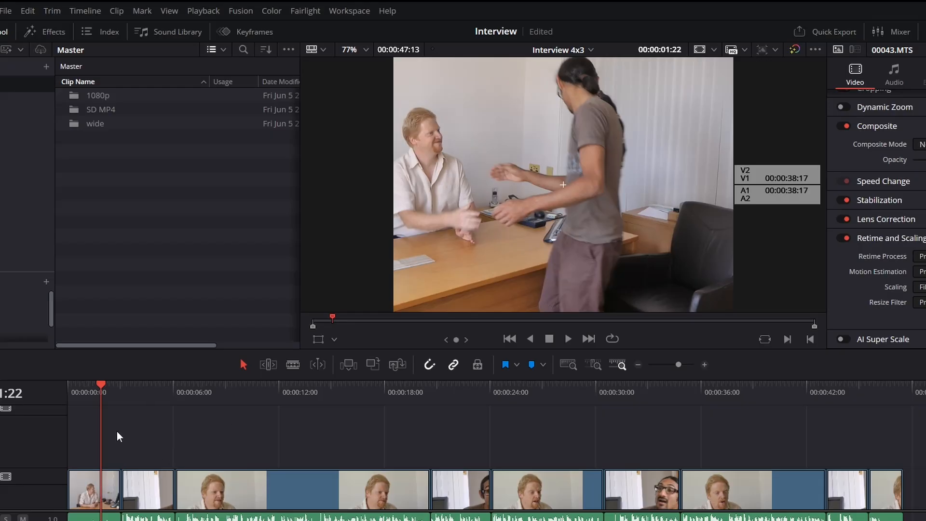
left_click(148, 391)
left_click(251, 392)
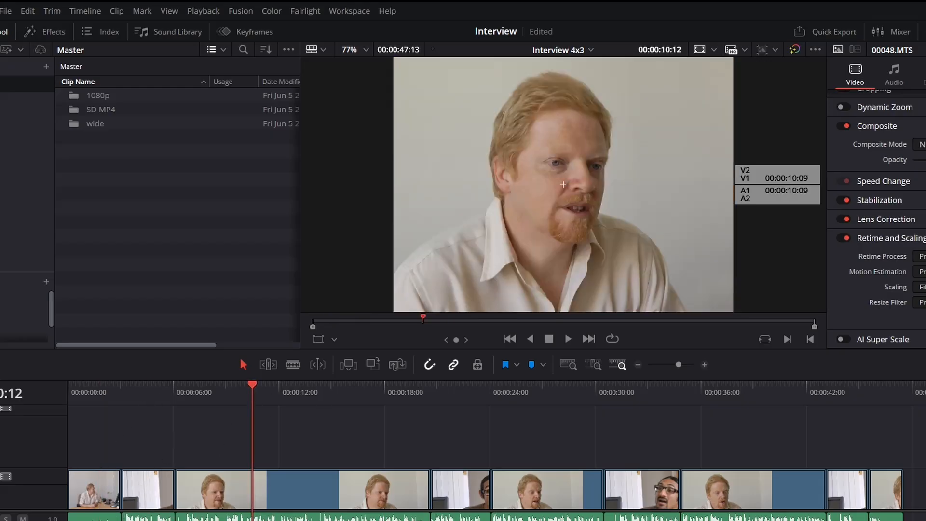
left_click(143, 392)
left_click(267, 391)
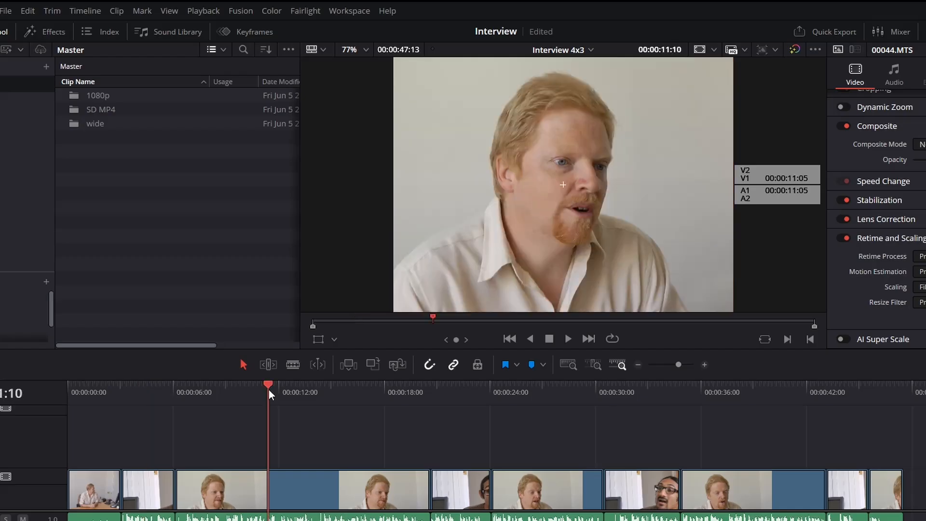
left_click(455, 401)
left_click(546, 408)
left_click(650, 398)
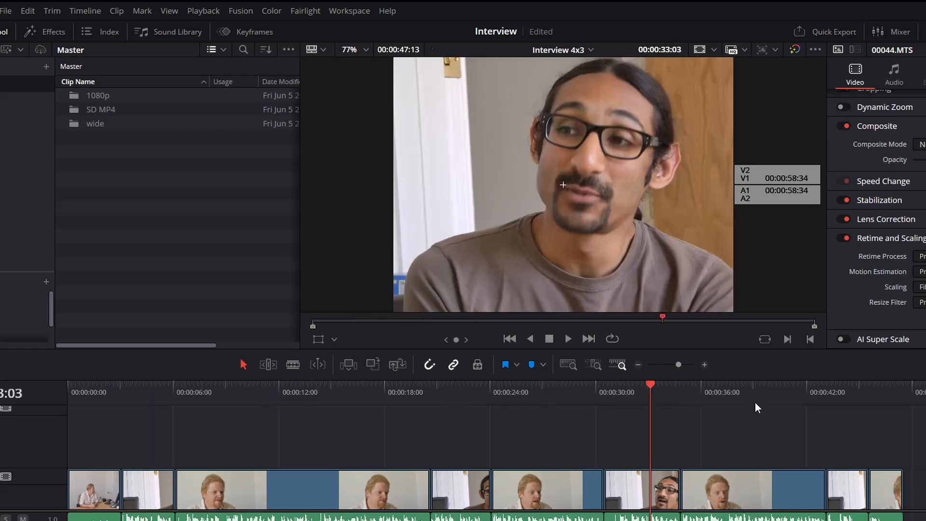
left_click(754, 398)
left_click(853, 396)
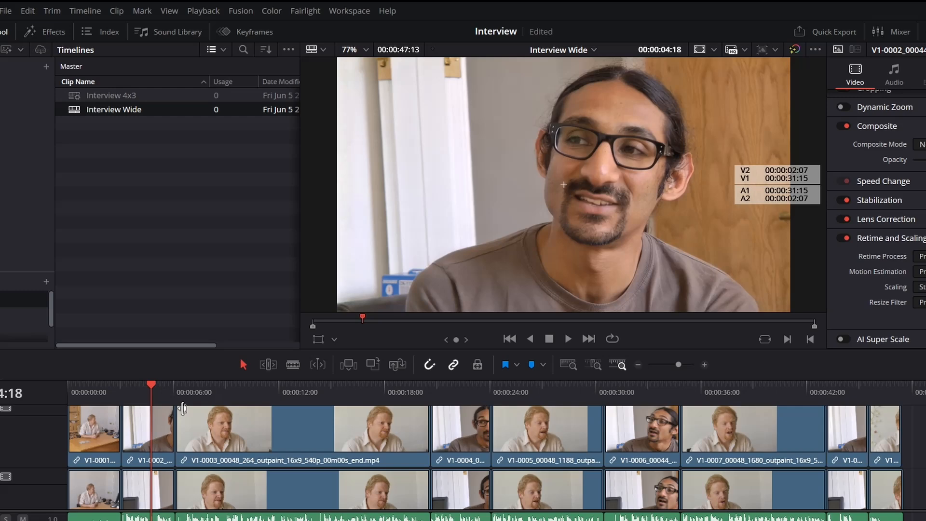
Play and examine the outpainted opening handshake shot in the Interview Wide timeline
left_click(94, 389)
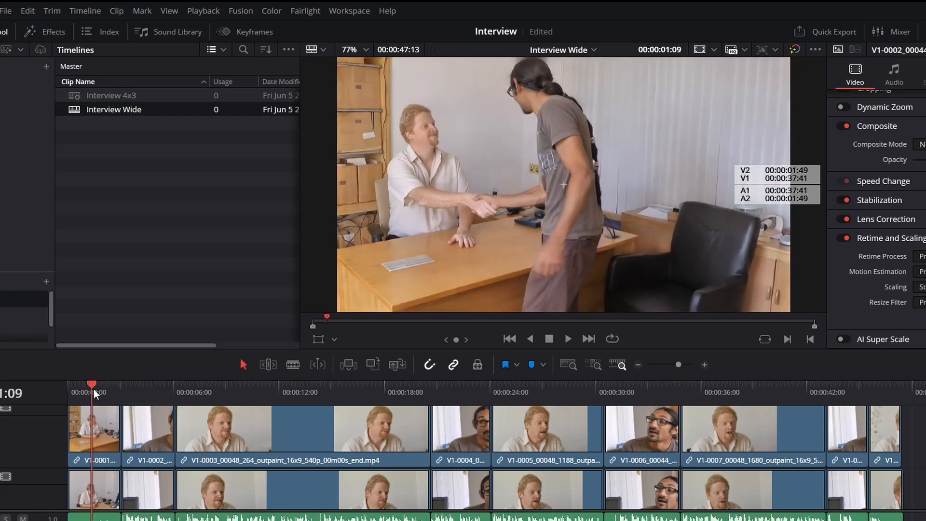
key("space")
left_click(100, 389)
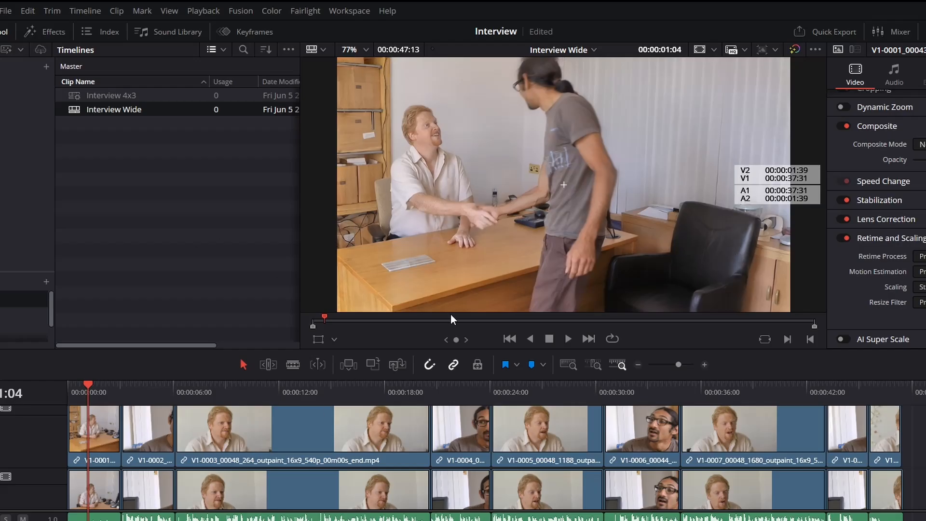
Compare the outpainted window and door backgrounds across the shots of the man in glasses in Interview Wide
left_click(150, 388)
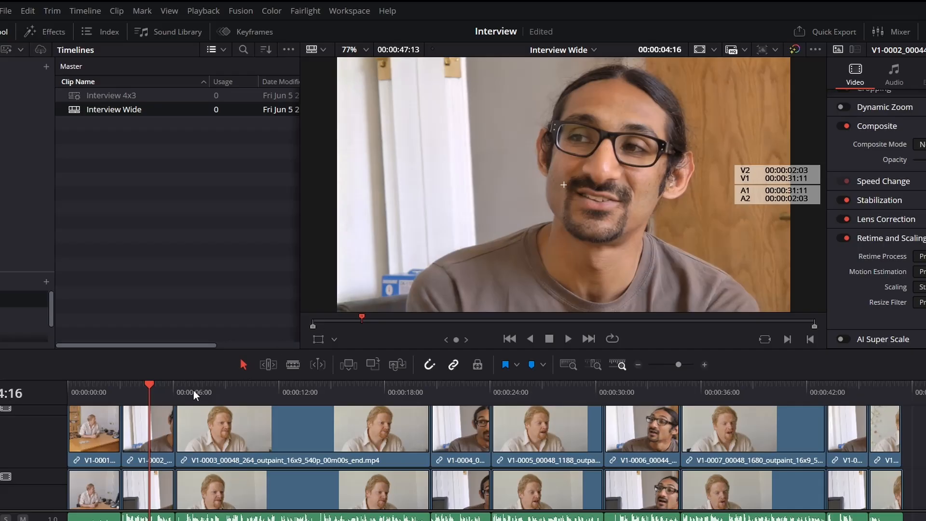
left_click_drag(154, 385, 335, 421)
left_click(449, 389)
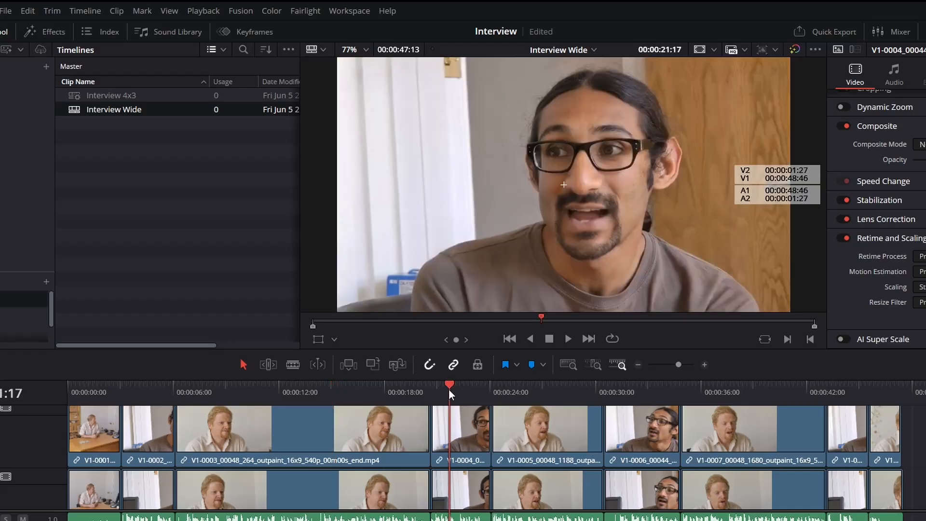
left_click(151, 392)
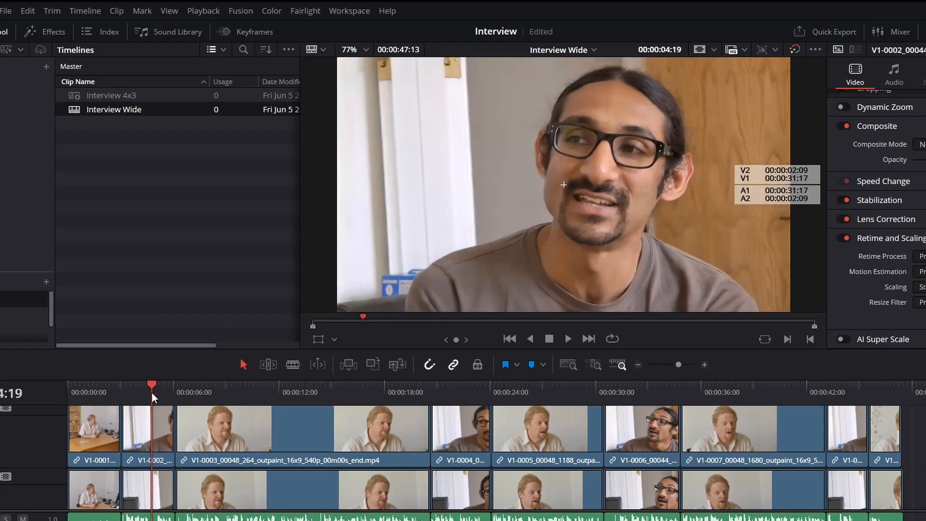
left_click(458, 391)
left_click(155, 394)
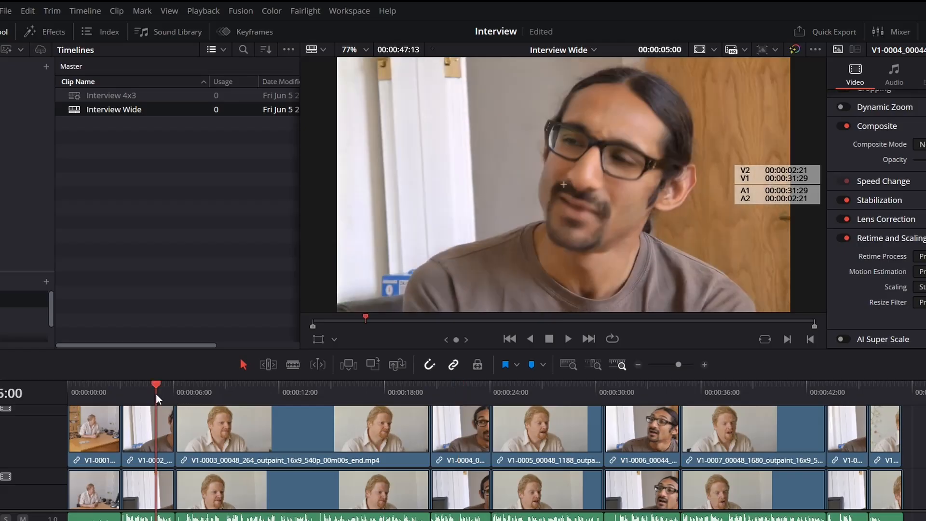
left_click(455, 395)
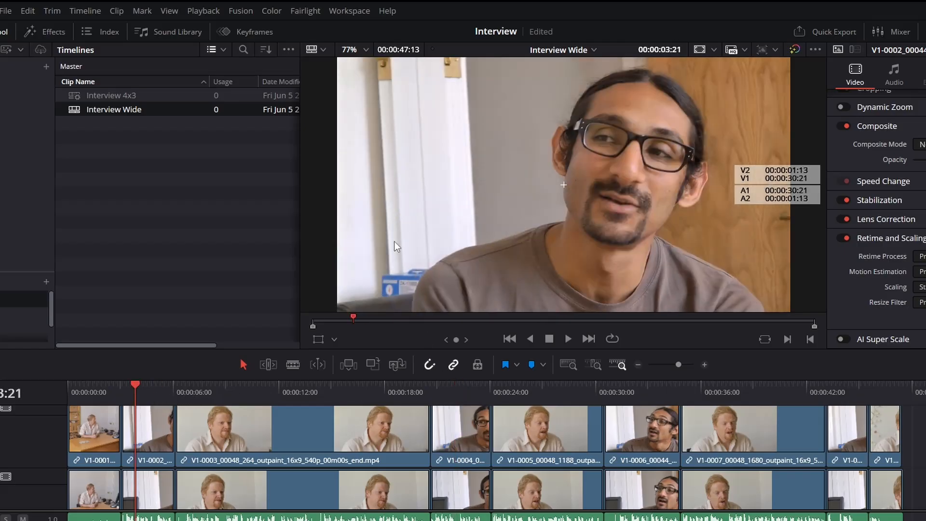
left_click(635, 390)
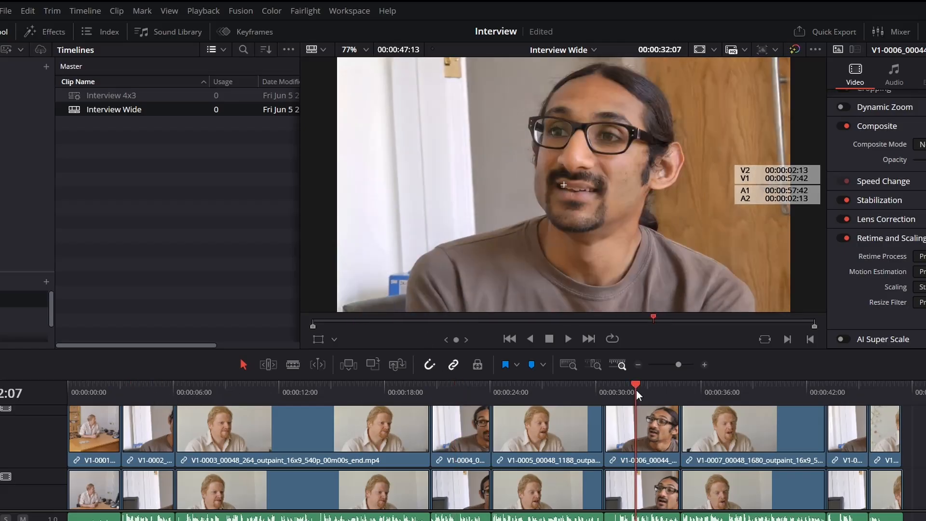
left_click(460, 389)
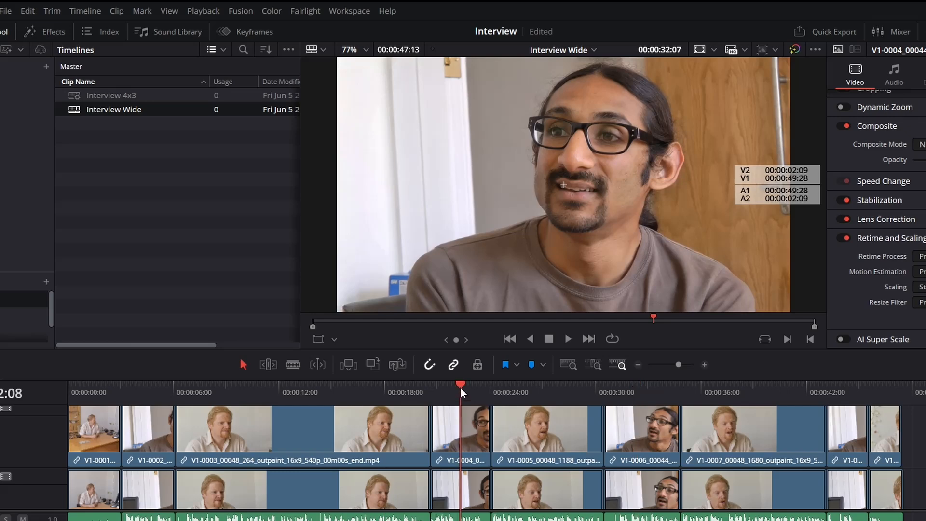
left_click(155, 389)
left_click(447, 390)
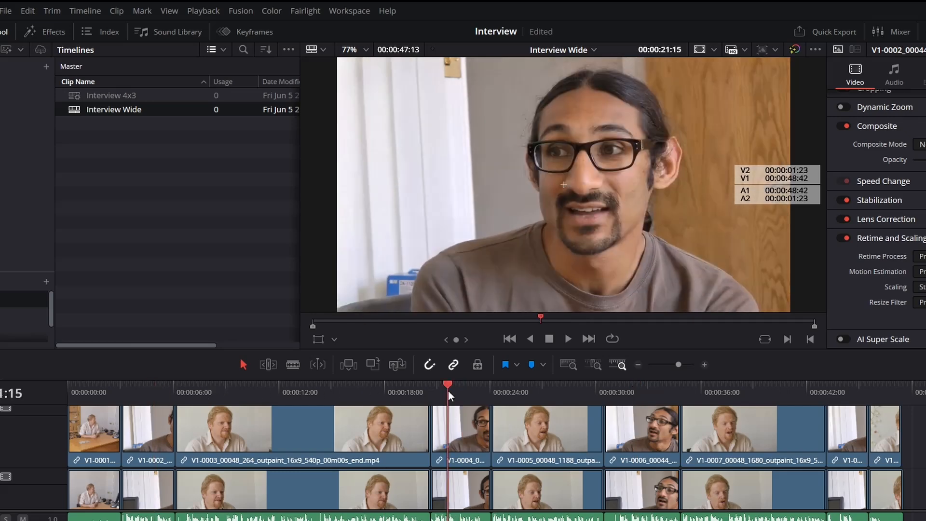
left_click(642, 393)
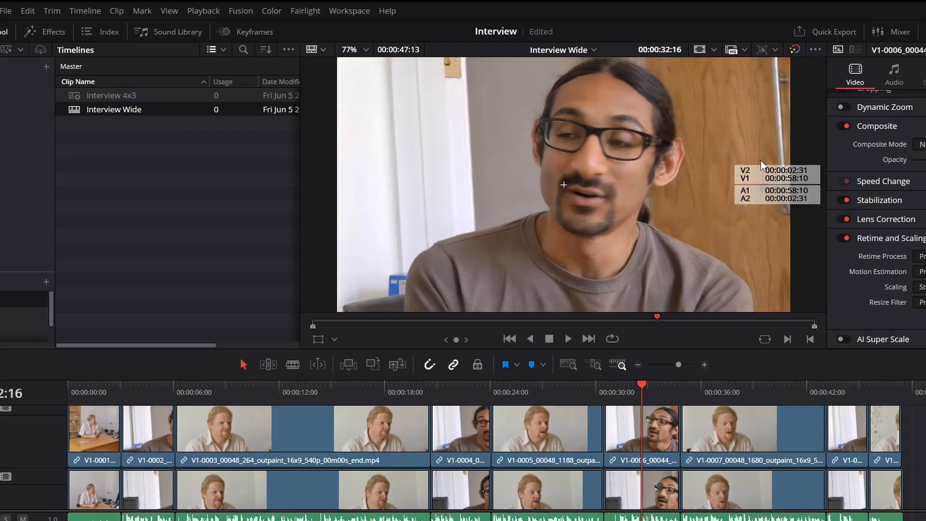
left_click(850, 390)
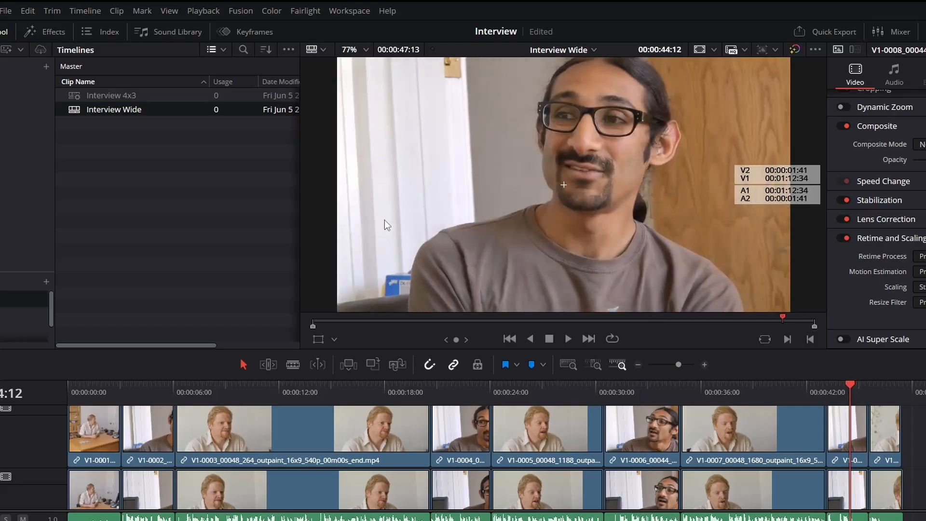
Compare the outpainted wall background across the third, fifth and seventh shots, checking the edges for added objects
left_click(268, 391)
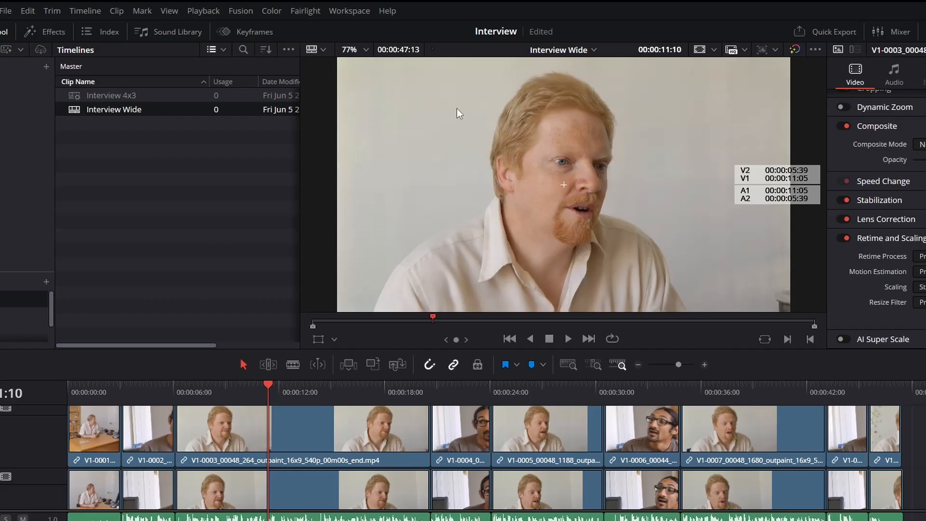
left_click(530, 392)
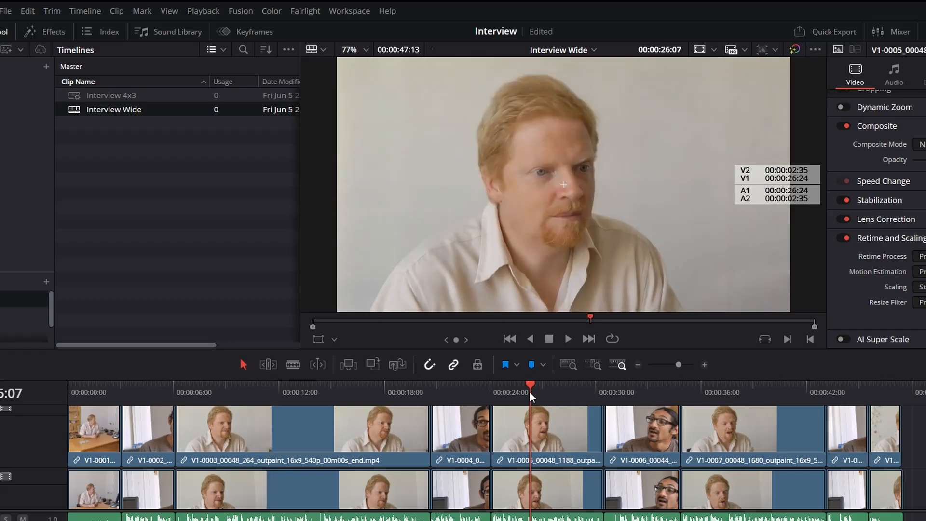
left_click(405, 392)
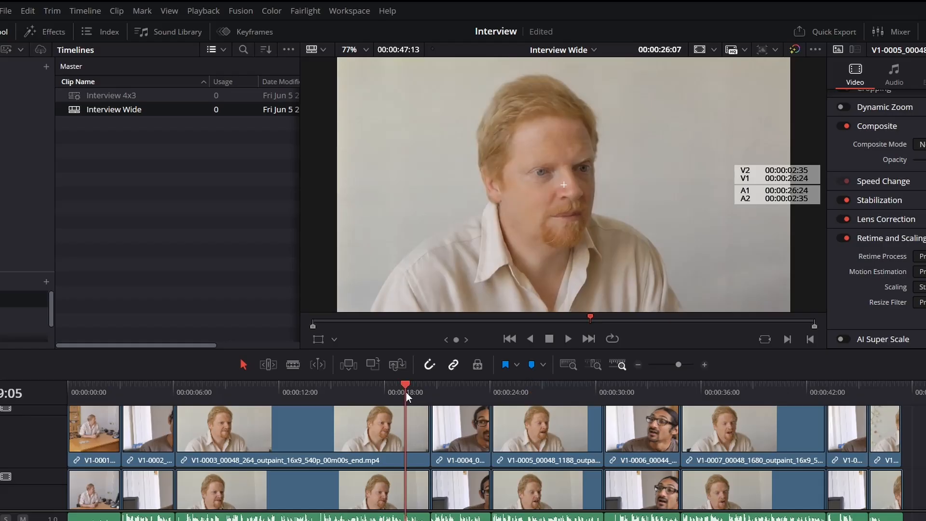
left_click(571, 391)
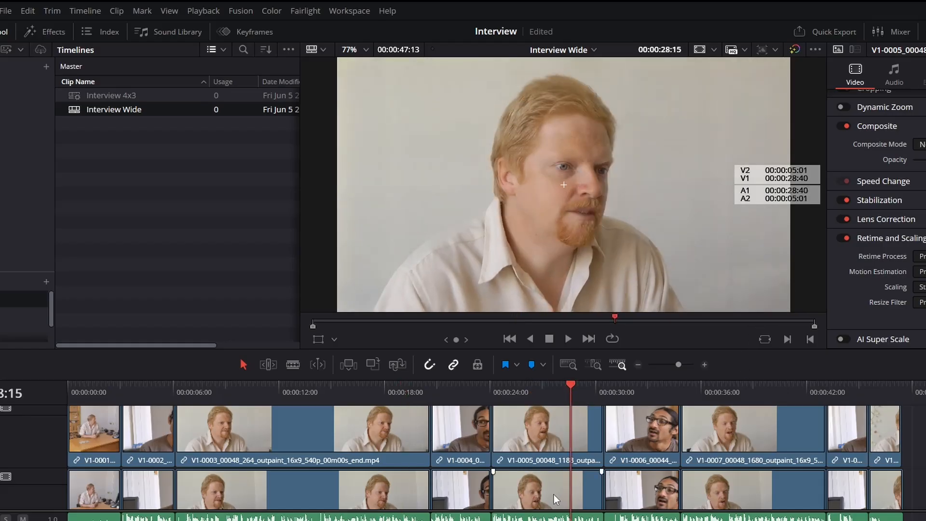
left_click(720, 388)
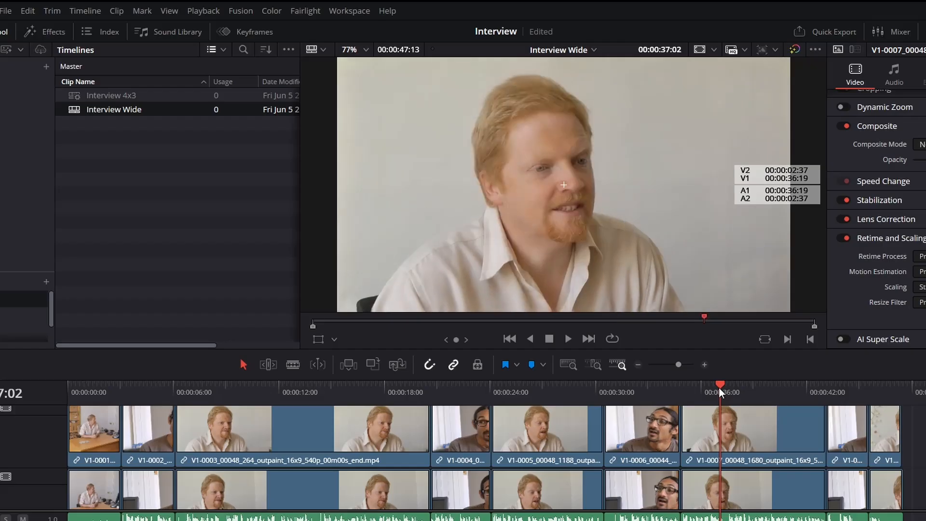
left_click(704, 393)
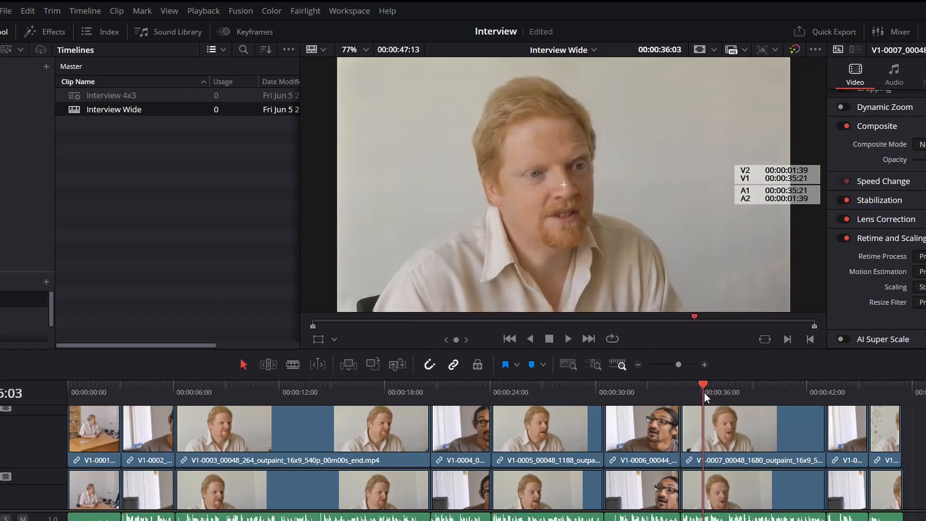
left_click(725, 394)
left_click(551, 392)
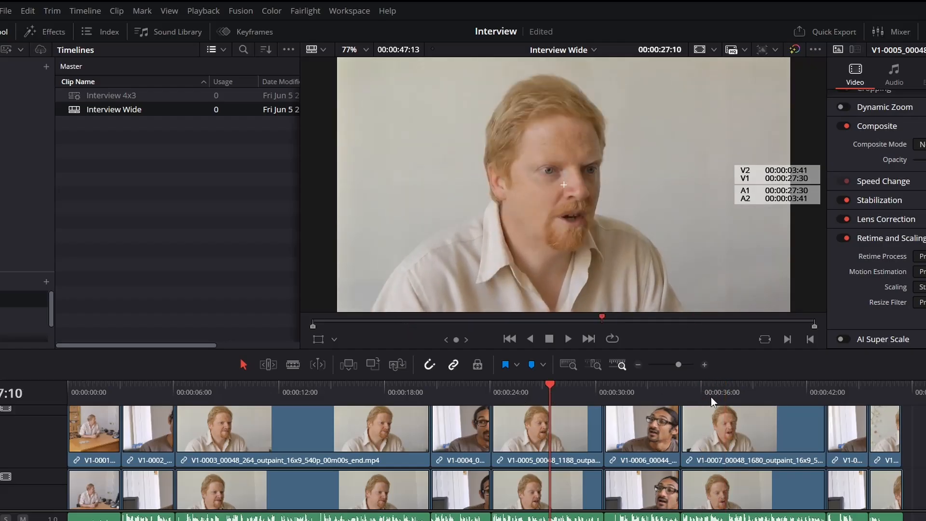
left_click(734, 395)
left_click(731, 390)
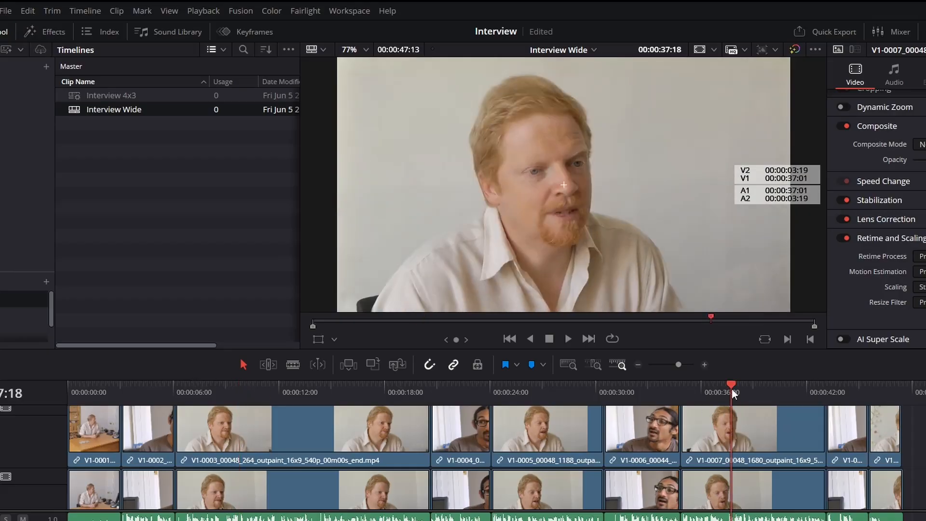
Examine the final shot's outpainted background and compare it with the earlier shots of the same man
left_click(879, 393)
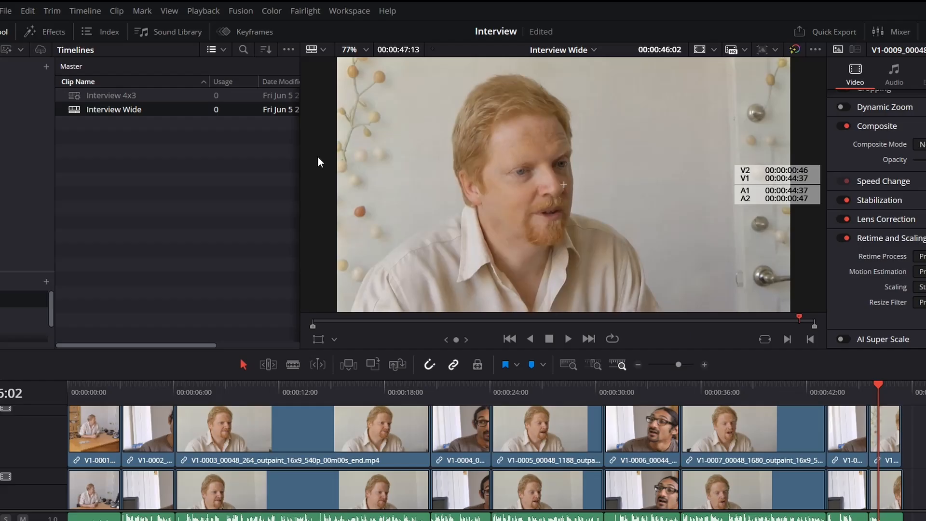
left_click(326, 391)
left_click(527, 395)
left_click(716, 394)
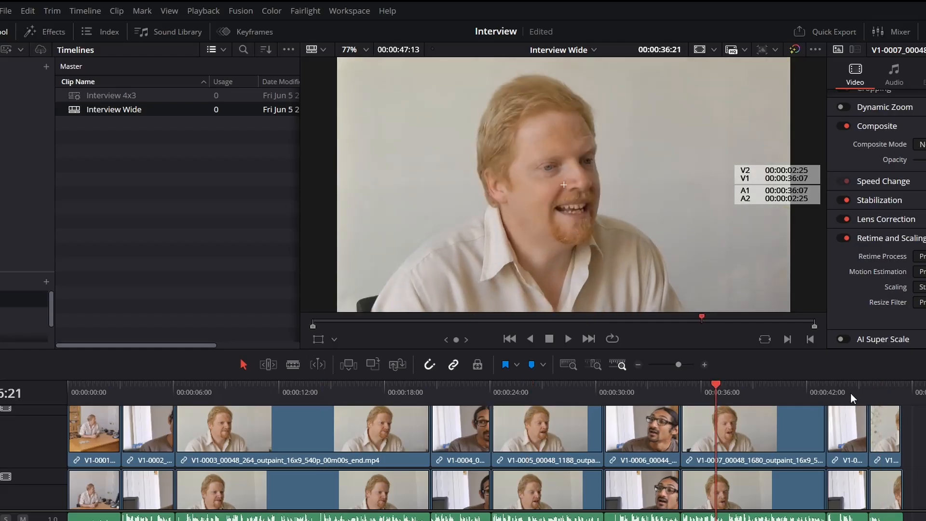
Compare the final shot's outpainted background with every earlier close-up, from the seventh shot back to the second and forward again
left_click(879, 390)
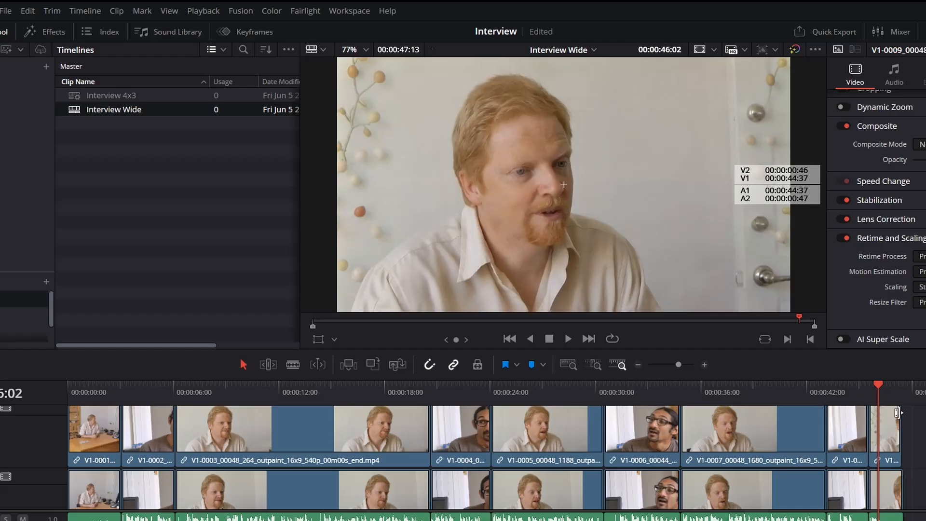
left_click(787, 389)
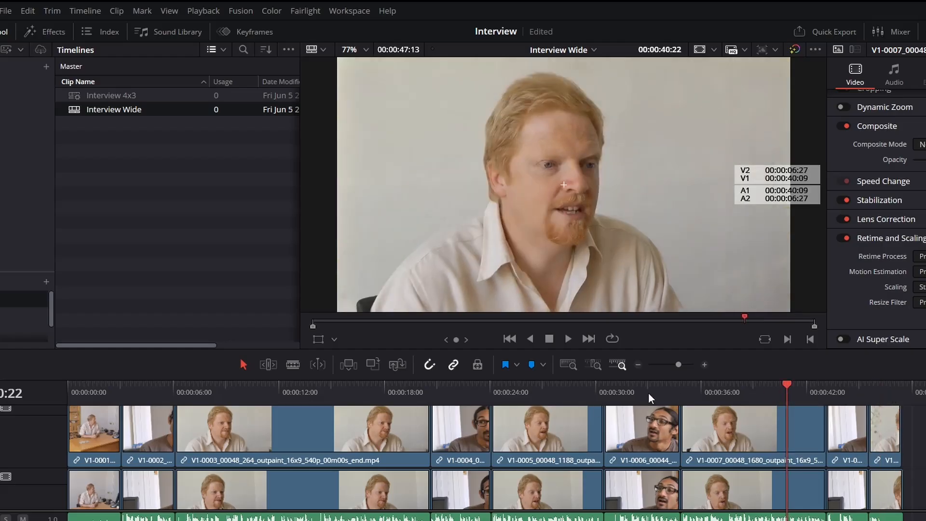
left_click(556, 390)
left_click(367, 386)
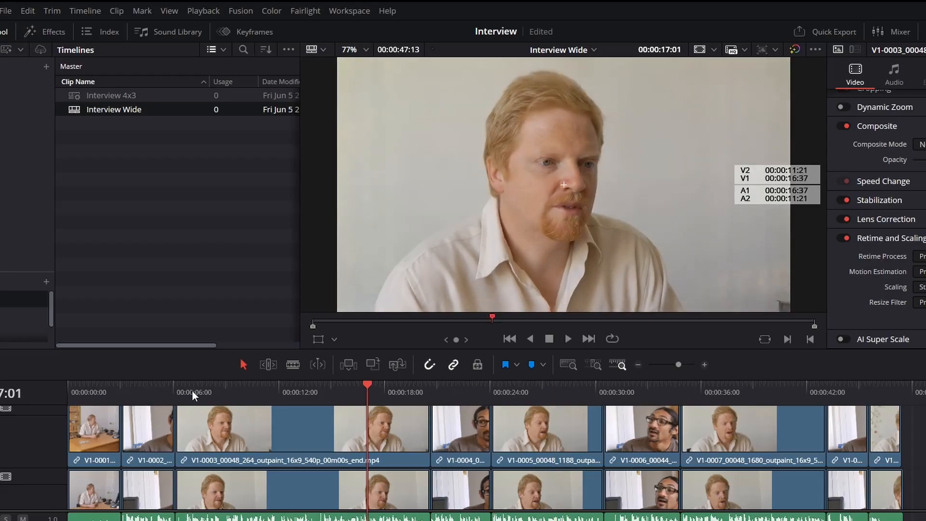
left_click(152, 390)
left_click(239, 389)
left_click(458, 384)
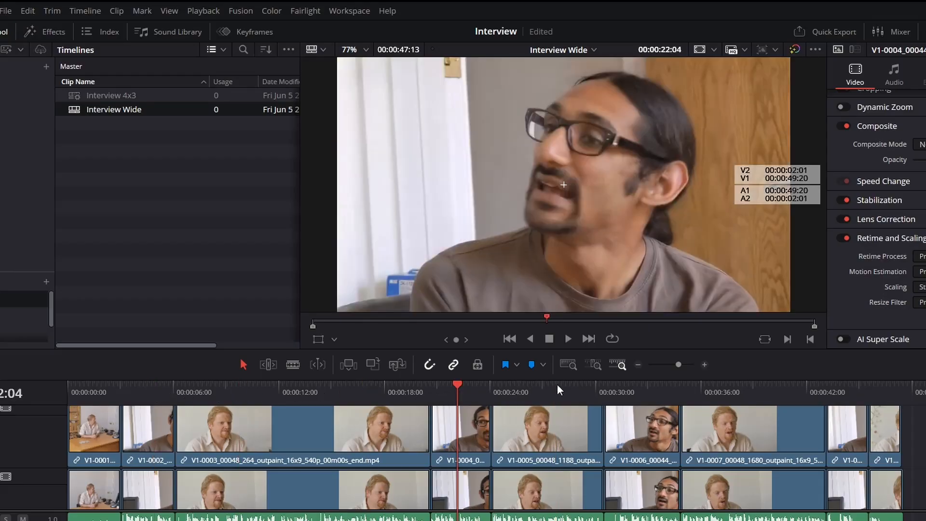
left_click(557, 385)
left_click(652, 393)
left_click(877, 390)
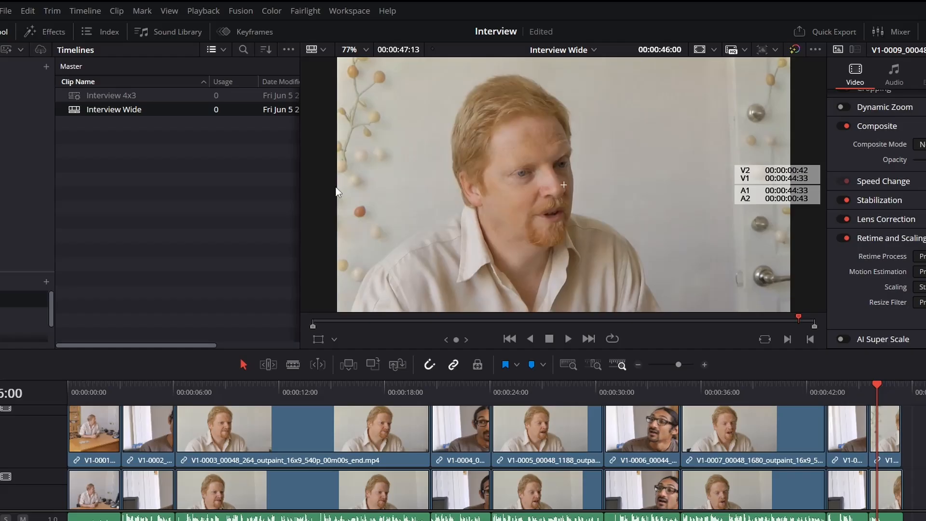
Compare the outpainted edges beside the man in glasses across the second, fourth, sixth and eighth shots
left_click(650, 387)
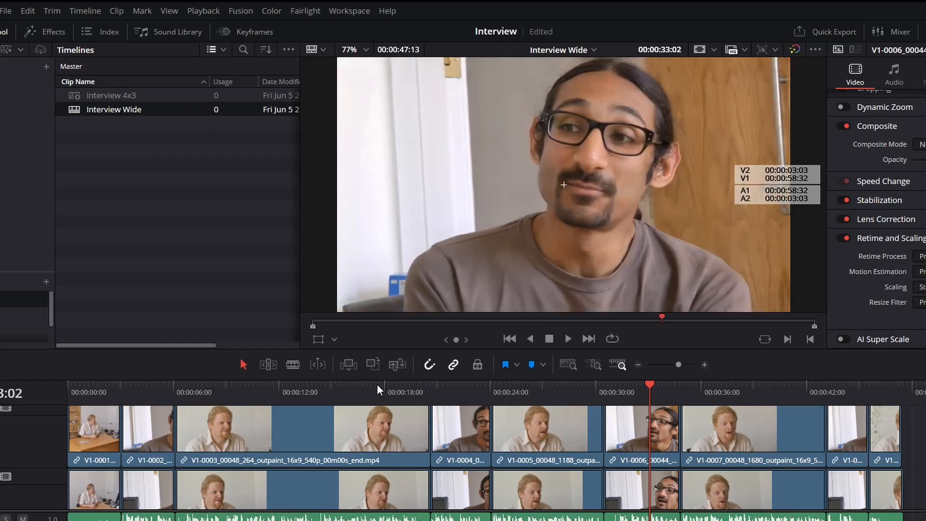
left_click(480, 392)
left_click(647, 390)
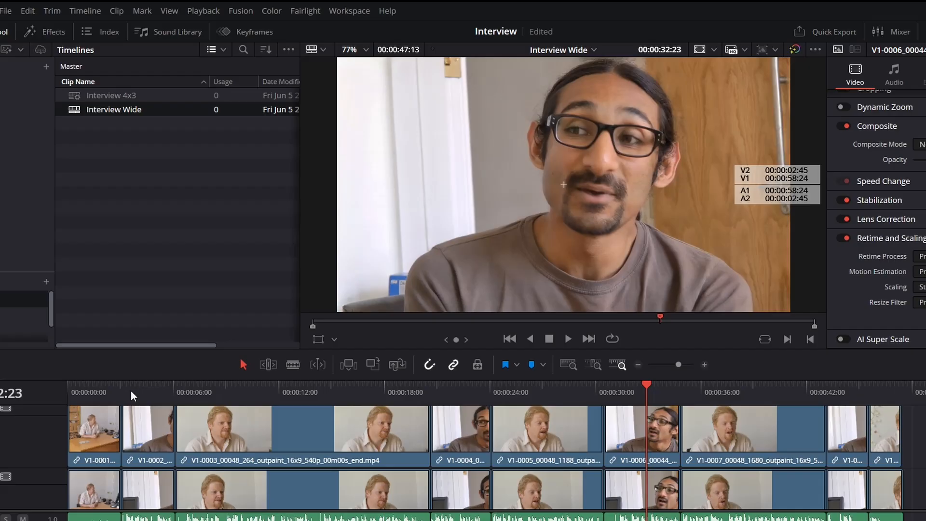
left_click(146, 398)
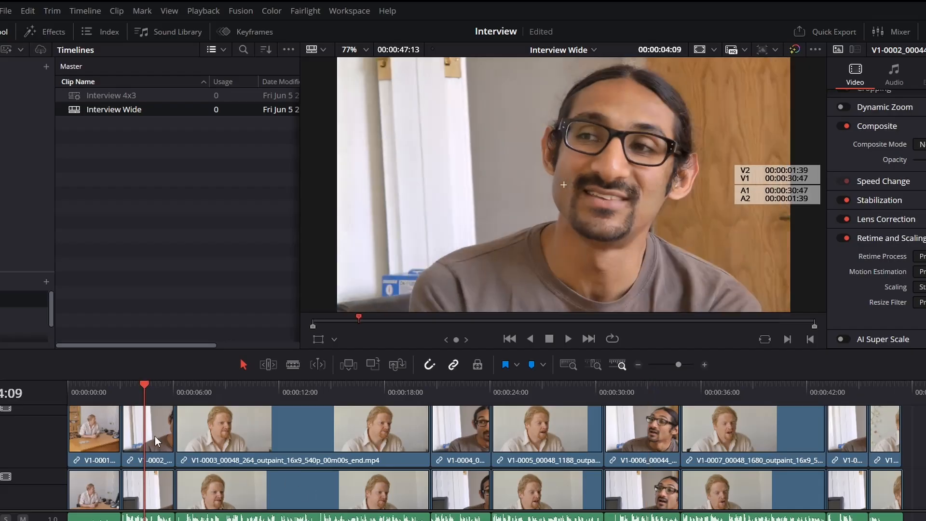
left_click(456, 387)
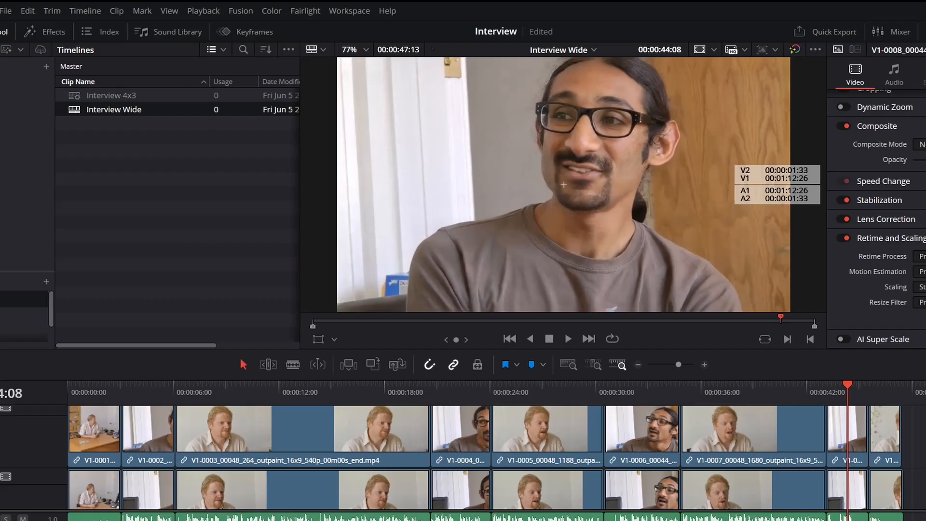
Create a new timeline from all nine clips in the SD MP4 bin and fit it in view
left_click(19, 117)
left_click_drag(175, 286, 90, 71)
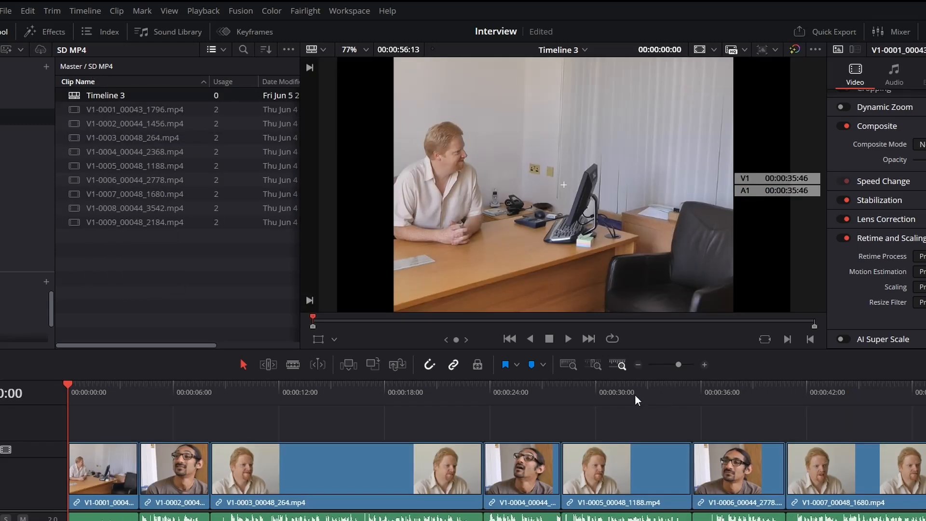
left_click(638, 365)
left_click(638, 365)
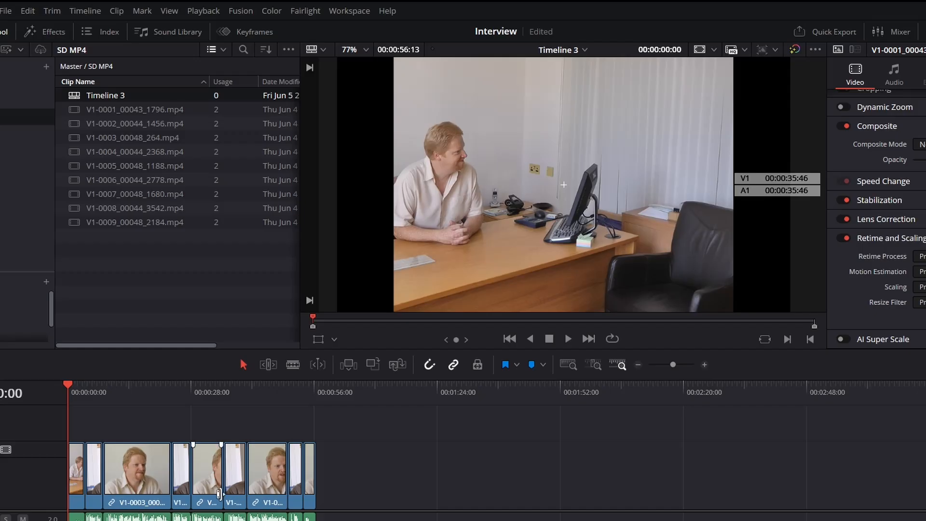
Move the four shots of the man in glasses into a contiguous group beyond the end of the other clips
left_click_drag(95, 468, 422, 467)
left_click_drag(182, 468, 440, 468)
left_click_drag(235, 468, 461, 468)
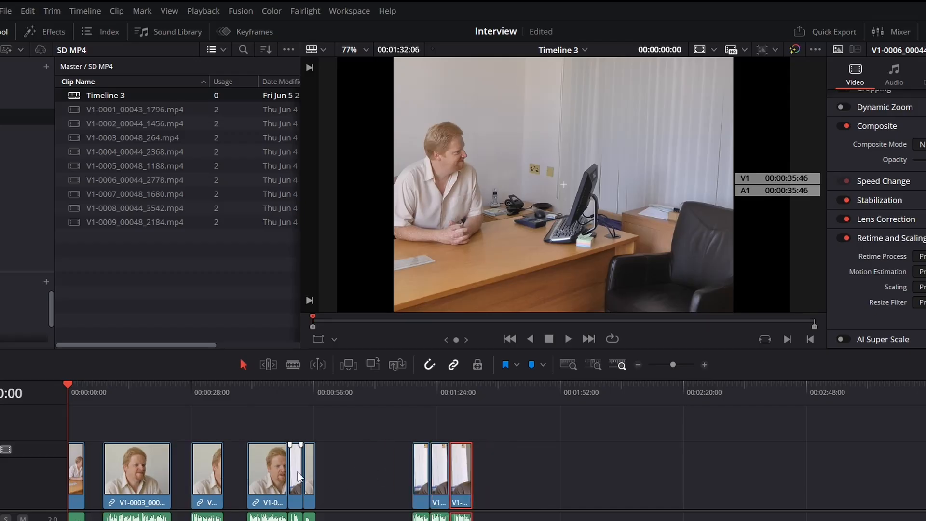
left_click_drag(295, 468, 480, 468)
Close the gaps between the four close-up shots of the man in the white shirt so they sit together
left_click_drag(209, 471, 190, 472)
left_click_drag(267, 470, 224, 471)
left_click_drag(310, 471, 252, 470)
Scrub through the grouped shots of the man in glasses to review them as one sequence
left_click(414, 393)
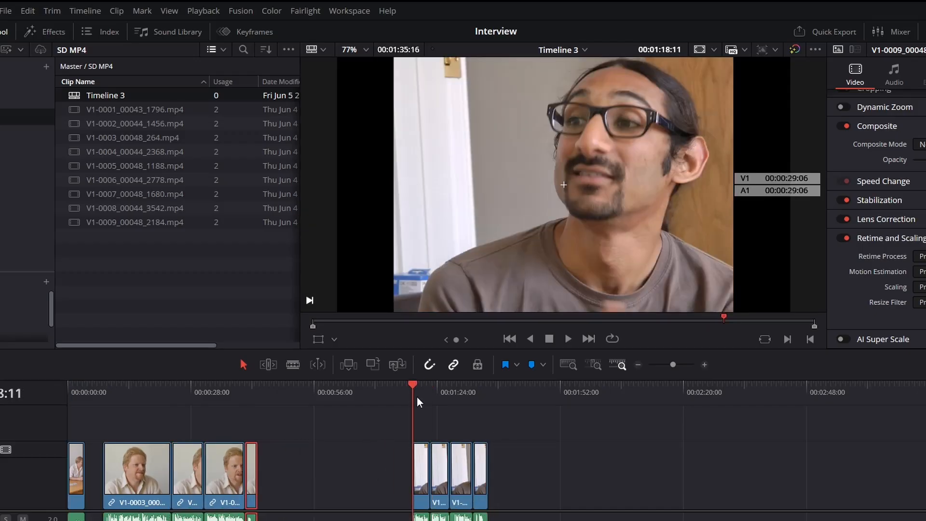
left_click(489, 388)
left_click(422, 389)
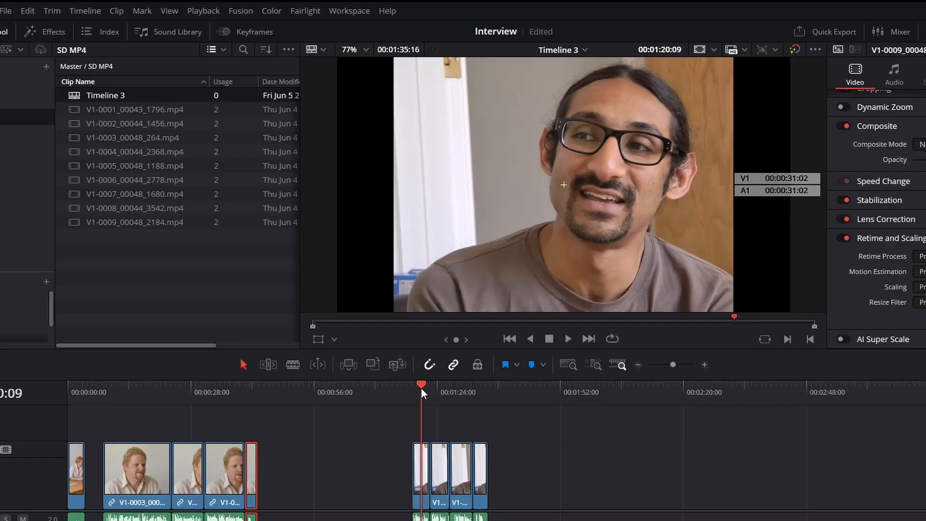
left_click_drag(421, 388, 459, 389)
Mark in and out points around the four grouped close-ups of the man in the white shirt and review that range
left_click(104, 393)
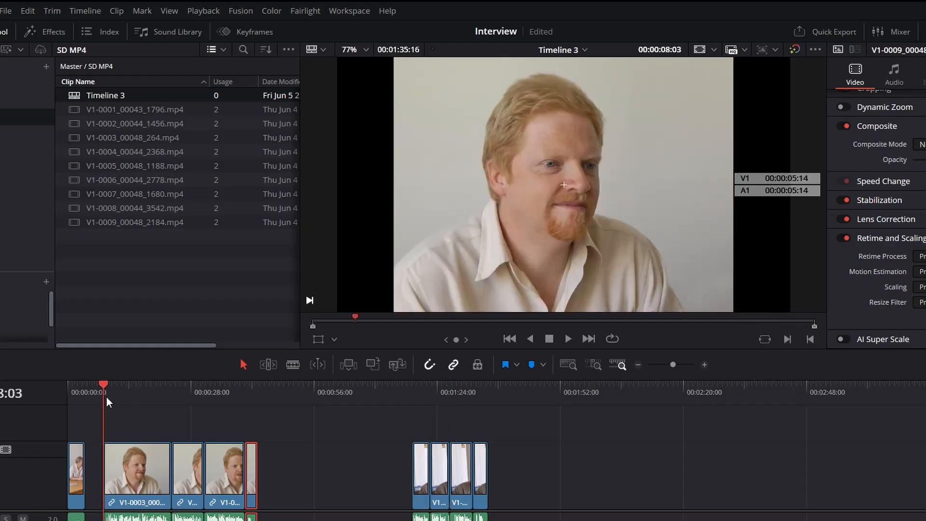
key("i")
left_click_drag(245, 390, 205, 399)
key("o")
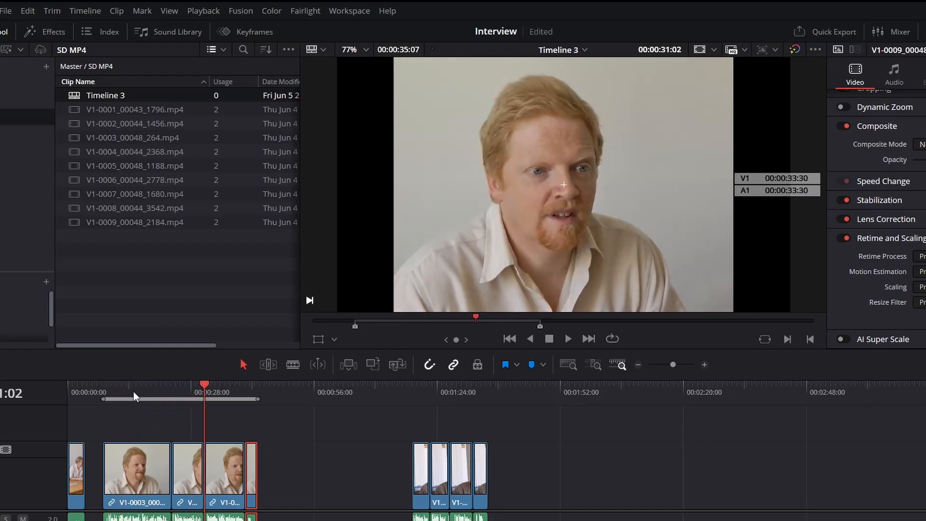
left_click_drag(133, 391, 252, 393)
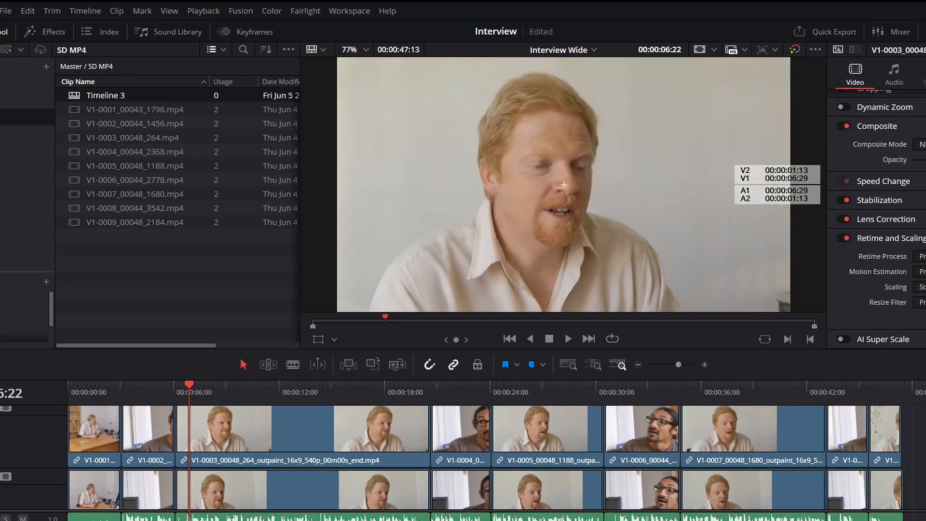
Open the Interview 4x3 timeline from the Timelines bin and scrub through its third shot
left_click(24, 299)
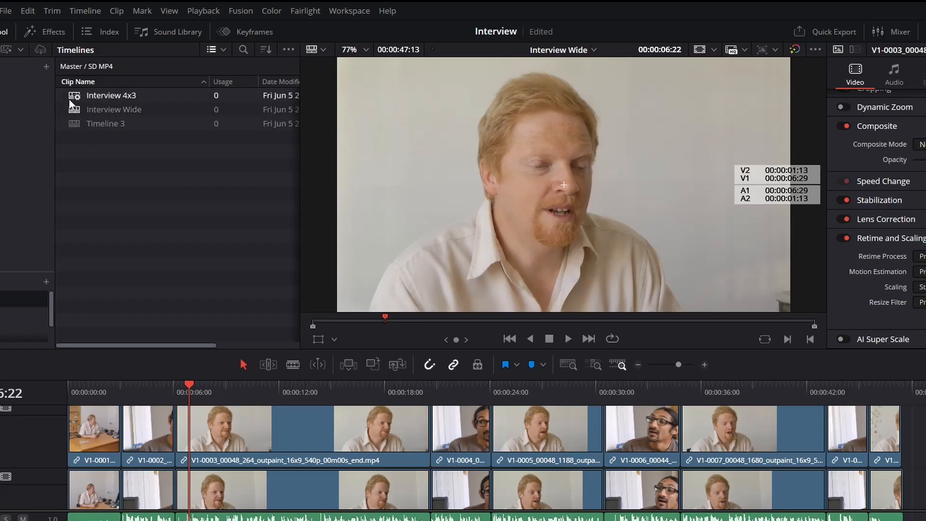
double_click(77, 97)
left_click_drag(175, 395, 386, 395)
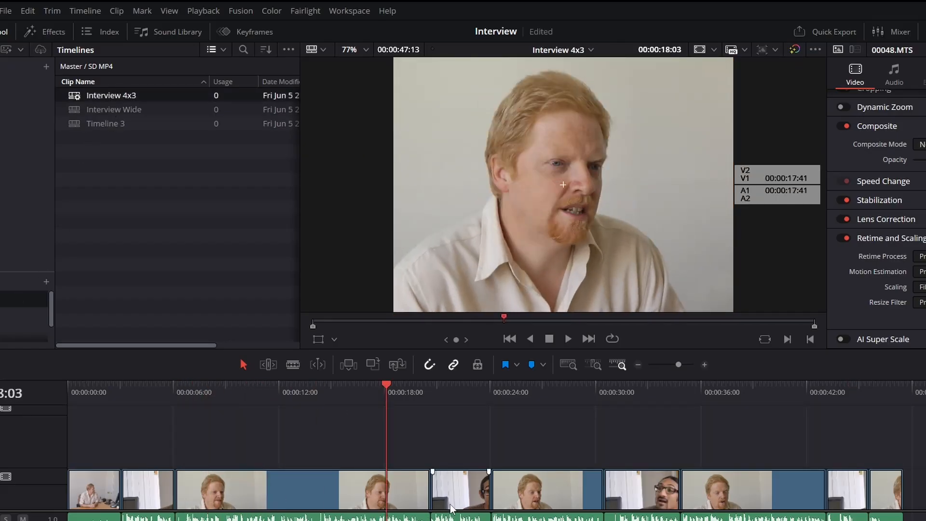
Examine the separate timeline shots that share the source 00048.MTS and locate that source clip in the media pool
scroll(451, 506, "down", 1)
left_click(409, 482)
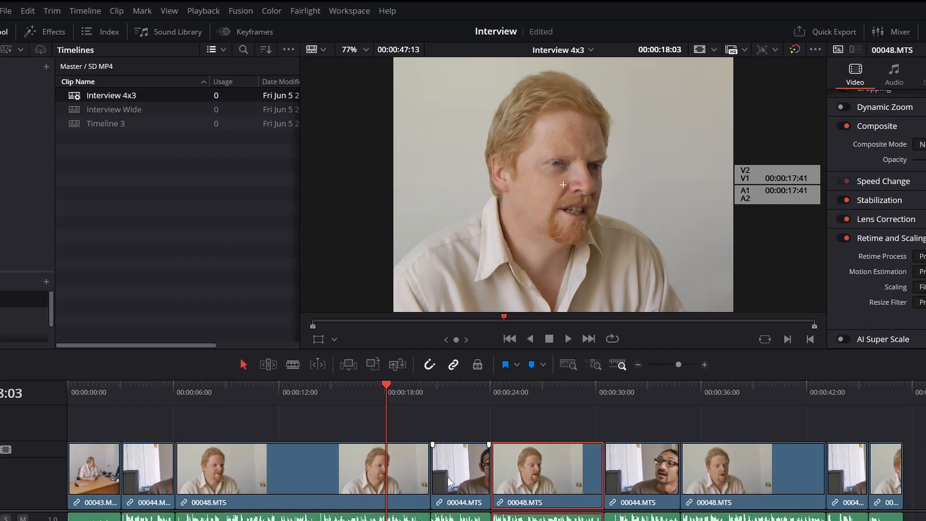
left_click(539, 485)
left_click(704, 489)
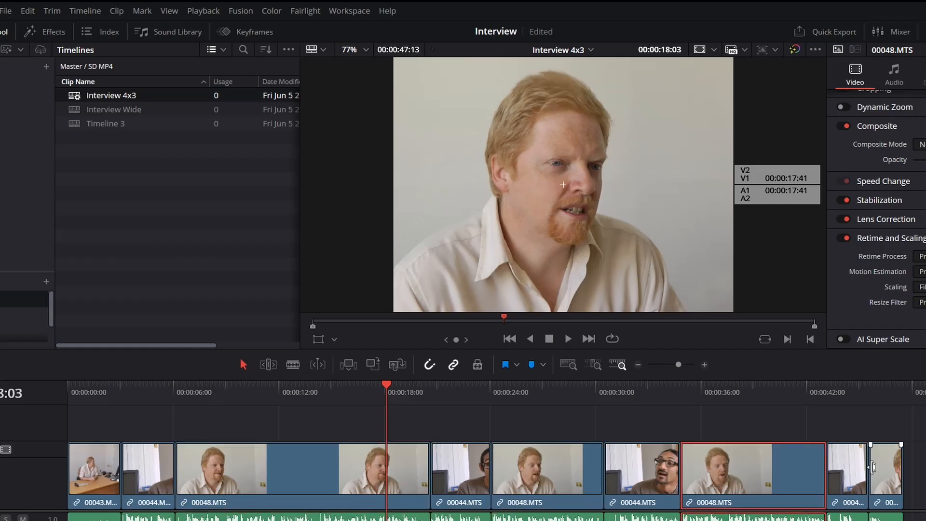
left_click(878, 473)
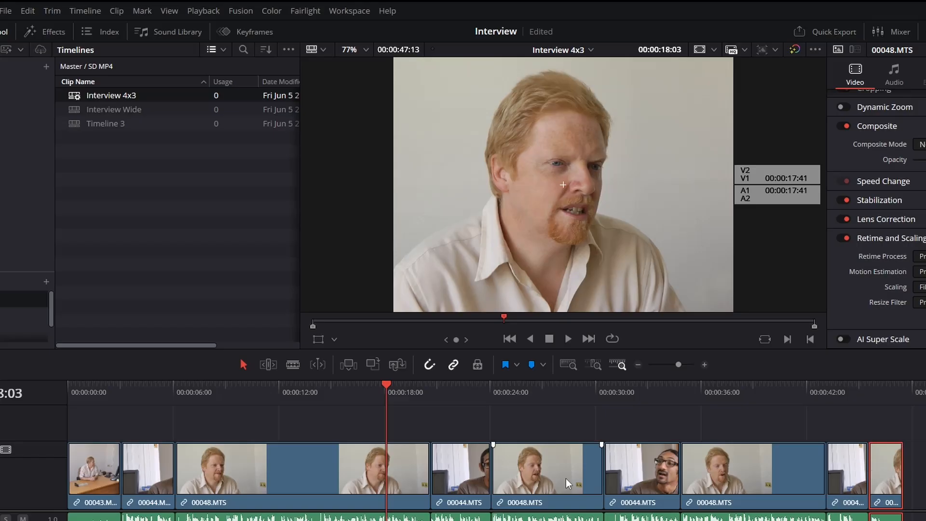
right_click(341, 462)
left_click(384, 369)
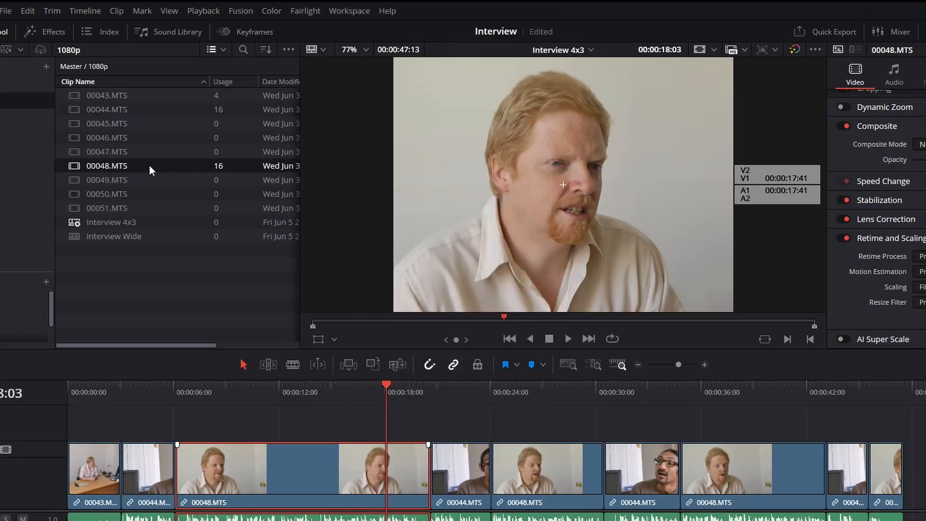
left_click(315, 390)
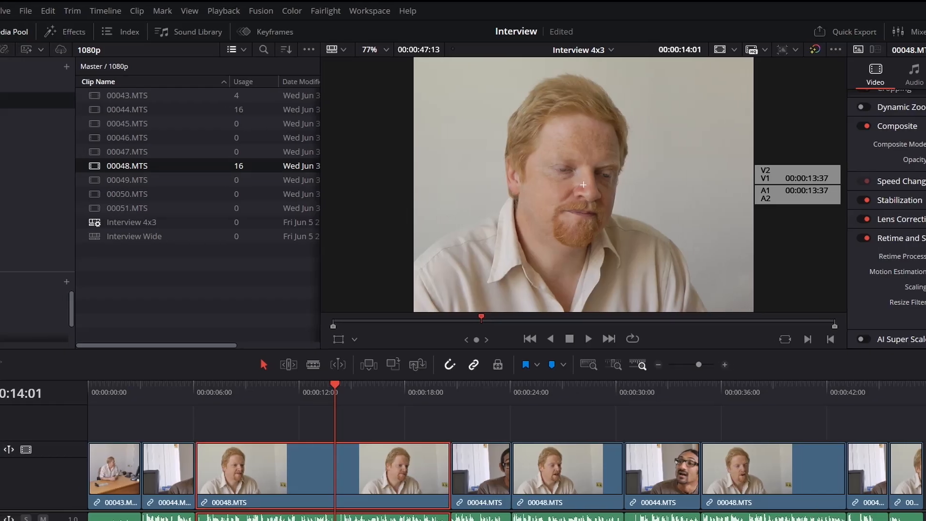
Switch to the Deliver page and choose the ProRes 422 HQ preset with rendering set to individual clips
key("shift+8")
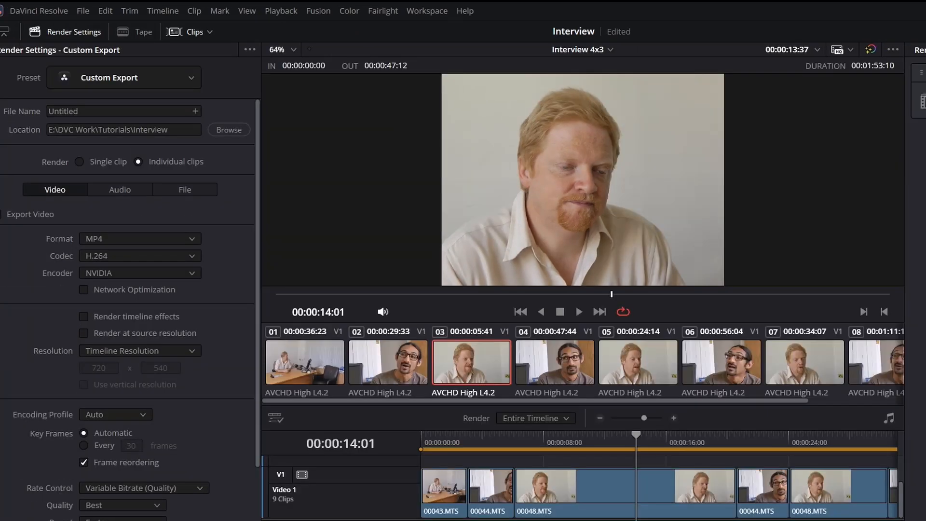
left_click(171, 78)
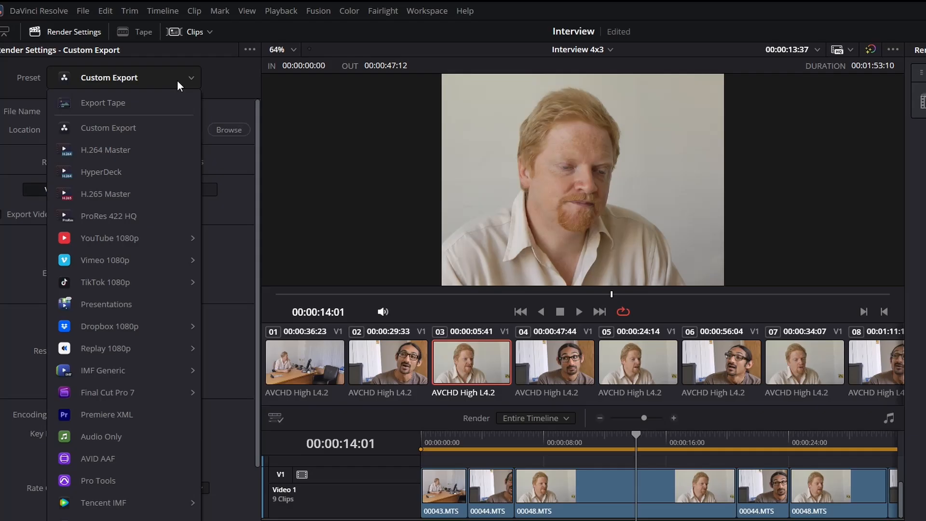
left_click(105, 216)
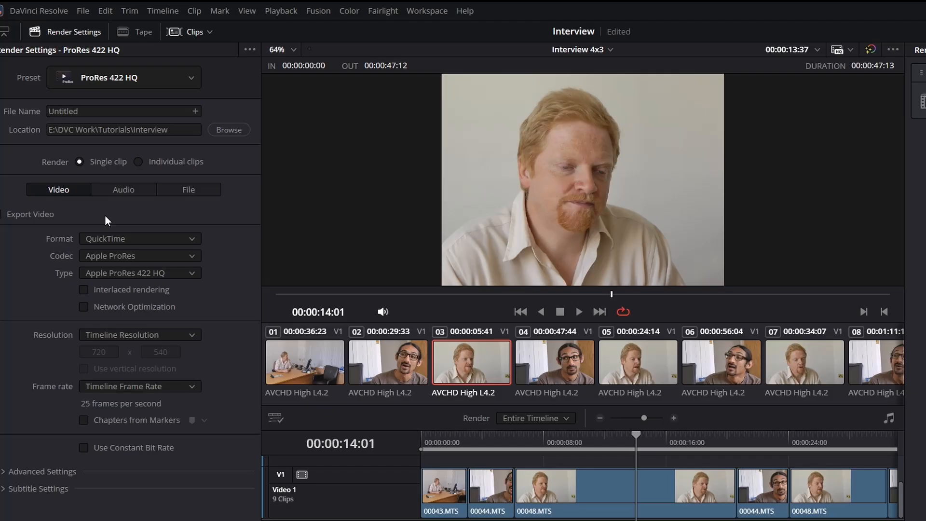
left_click(138, 161)
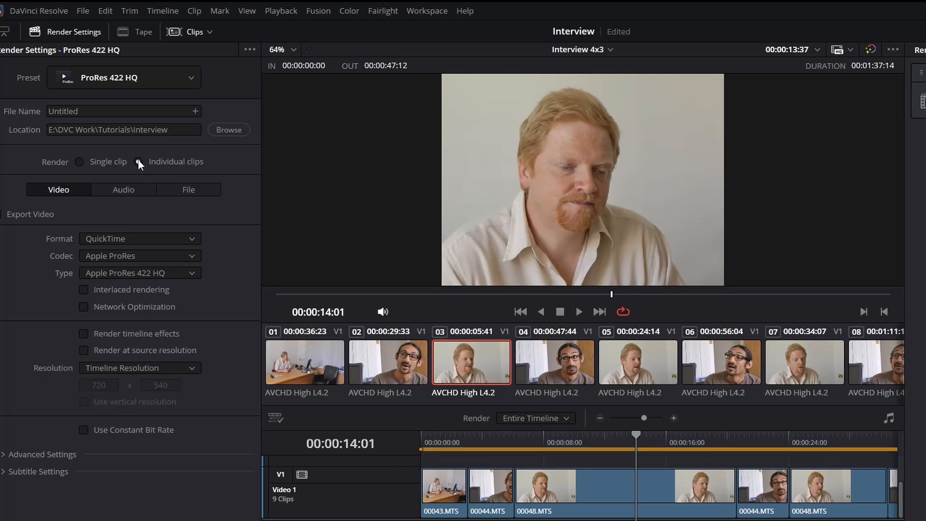
Enable unique filenames in the render's file options and clear the Untitled custom file name
left_click(201, 194)
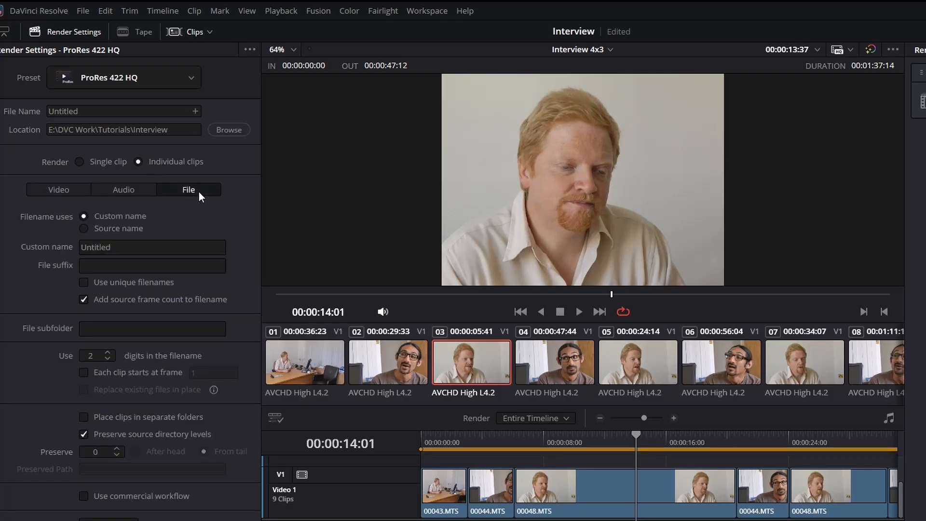
left_click(84, 282)
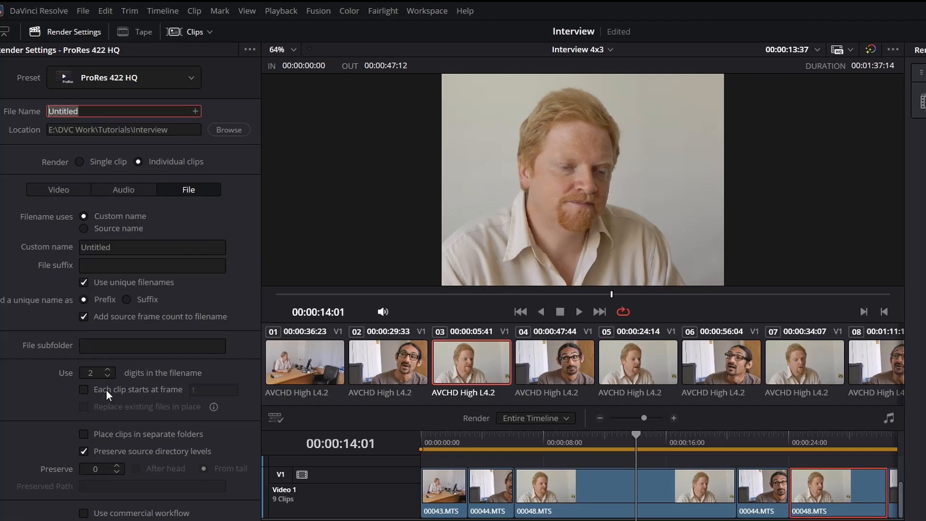
key("BackSpace")
key("Escape")
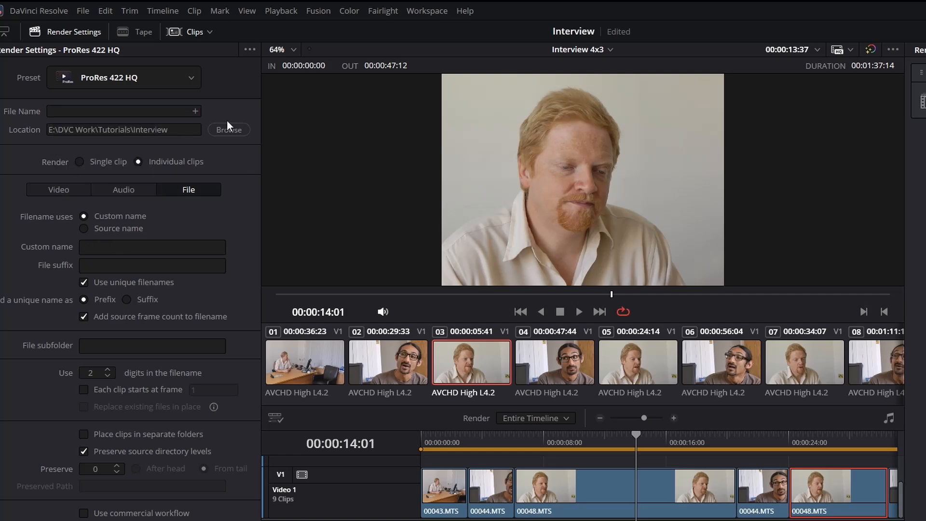
Set the render file name to the Clip Name metadata variable by searching for "%cl"
left_click(198, 111)
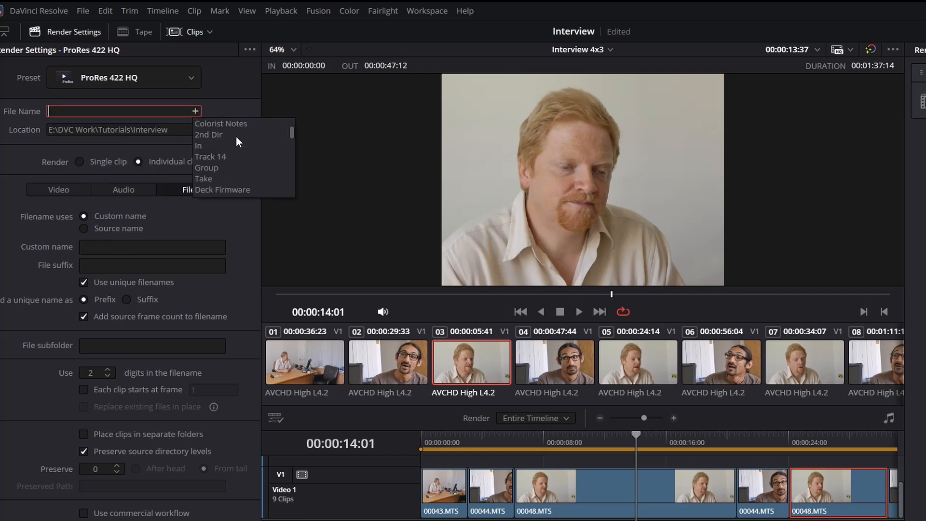
scroll(236, 138, "down", 5)
left_click(112, 115)
left_click(106, 113)
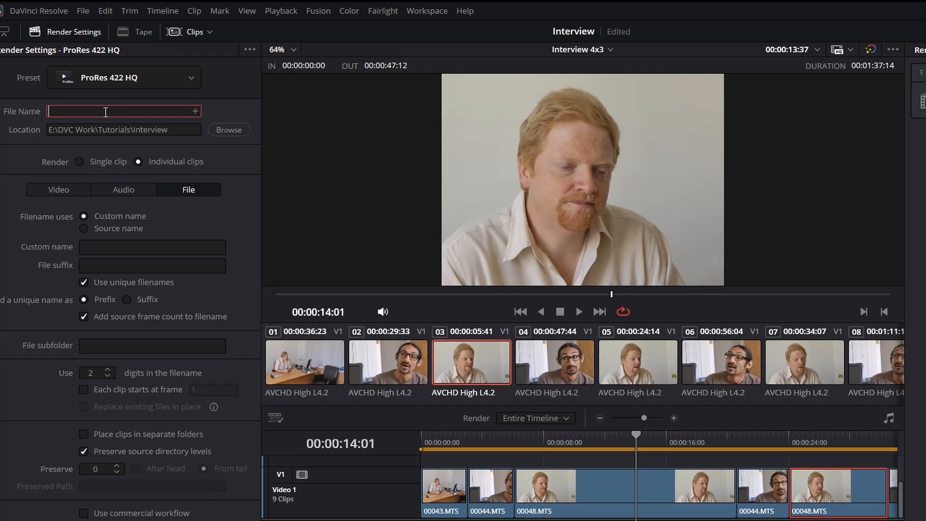
type("%")
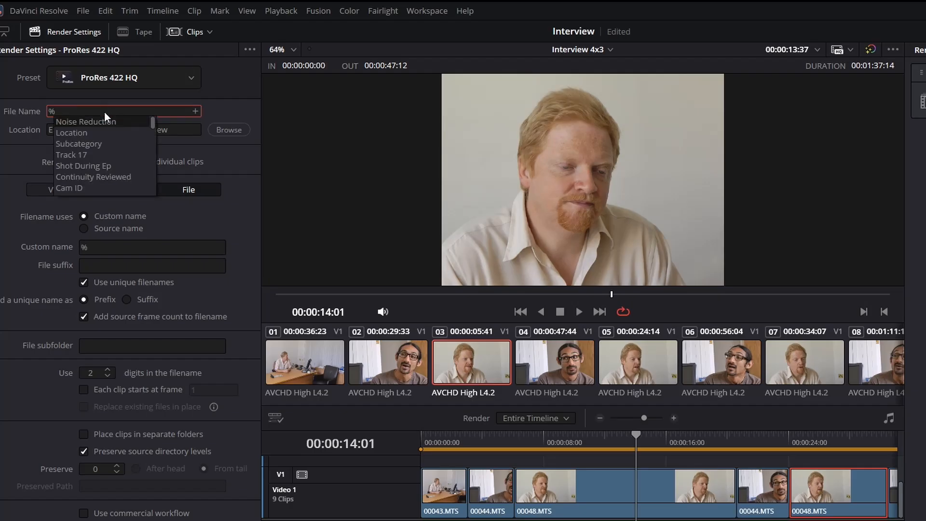
type("cl")
left_click(105, 144)
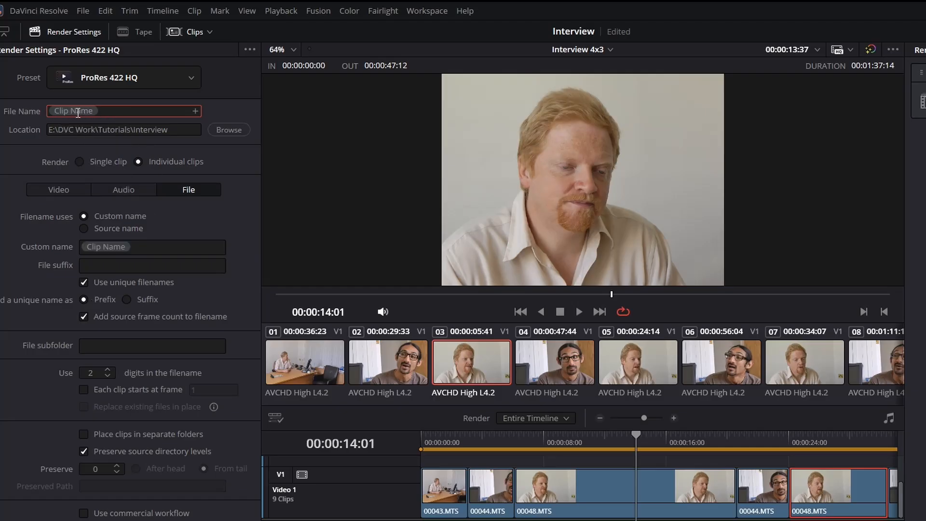
Add 25 frame handles to the individual clips in the ProRes 422 HQ export's video settings
left_click(59, 189)
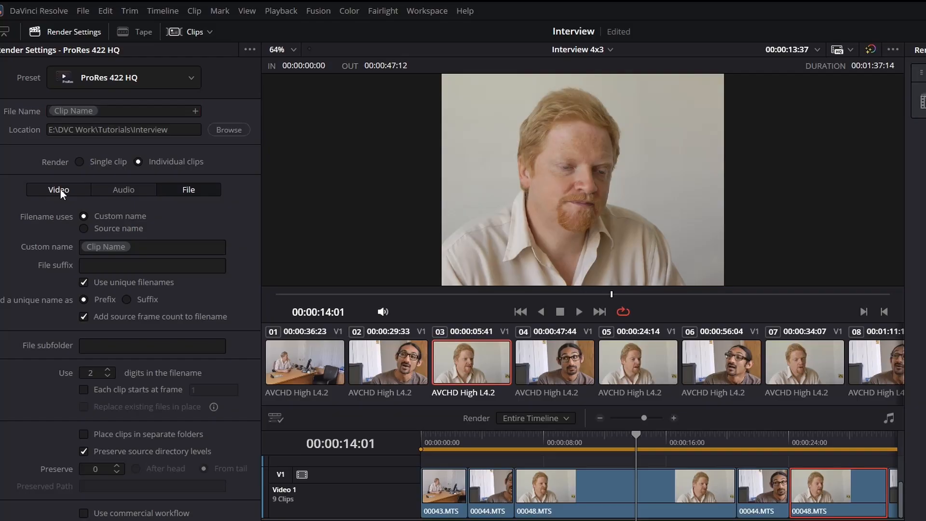
left_click(22, 456)
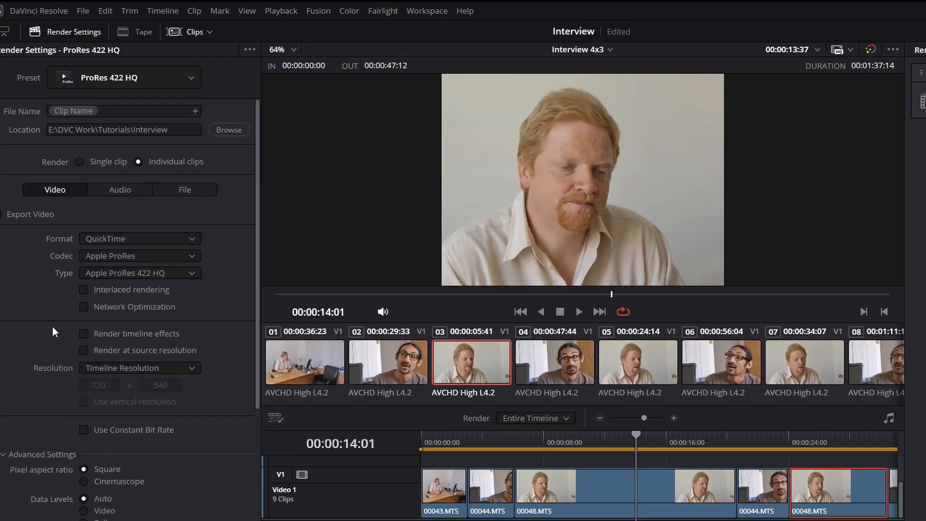
scroll(52, 324, "down", 5)
scroll(51, 318, "down", 4)
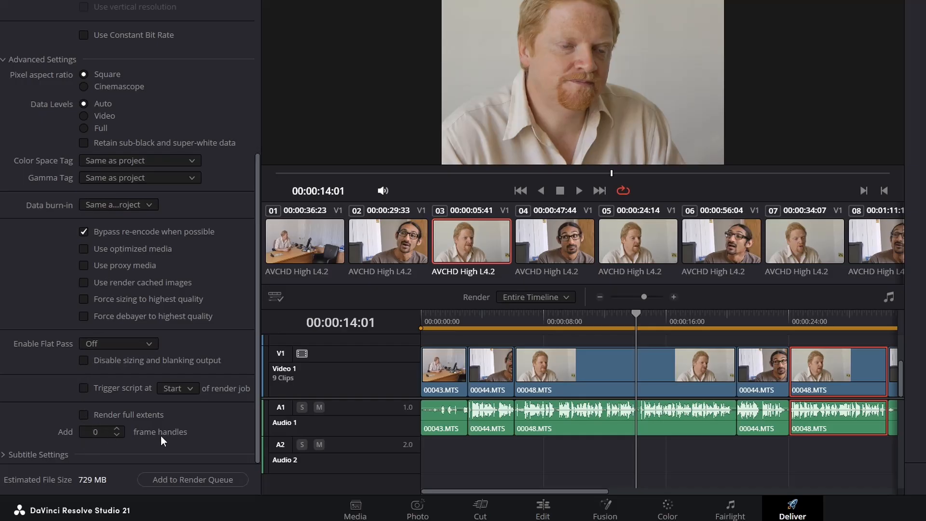
left_click(96, 431)
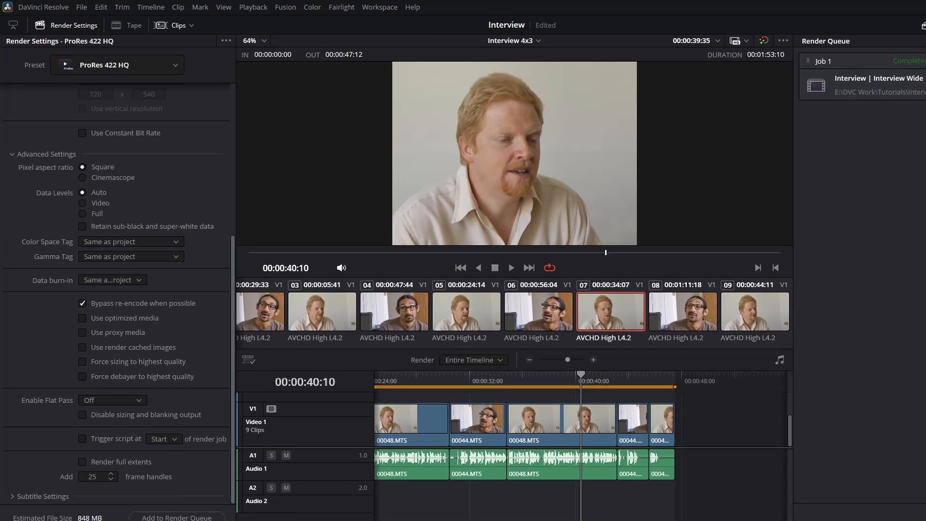
Return to the Edit page, open Timeline 3, and inspect its shots grouped by camera angle
left_click(455, 520)
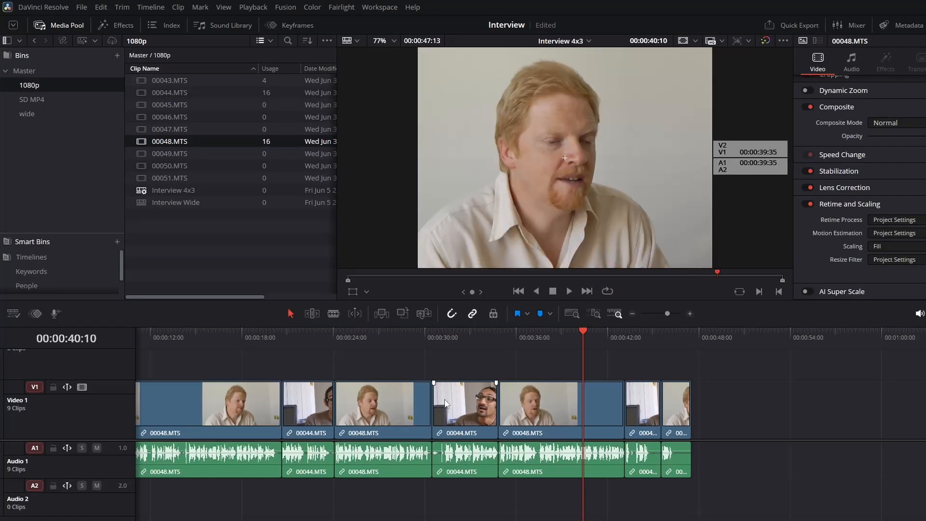
left_click(574, 41)
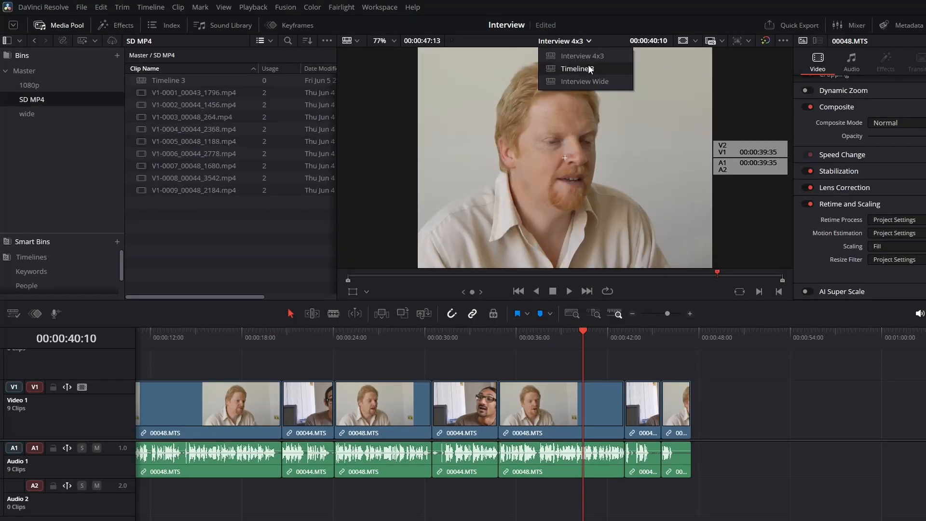
left_click(590, 68)
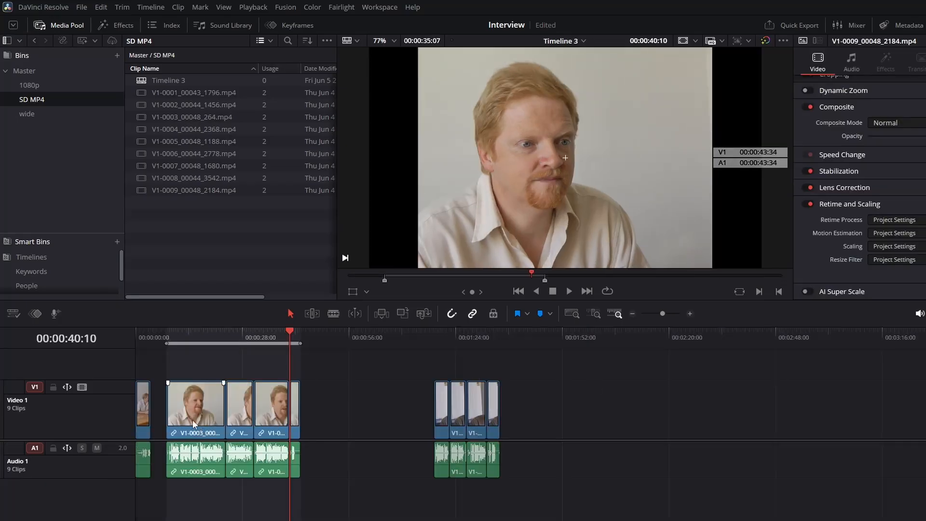
left_click_drag(188, 339, 220, 346)
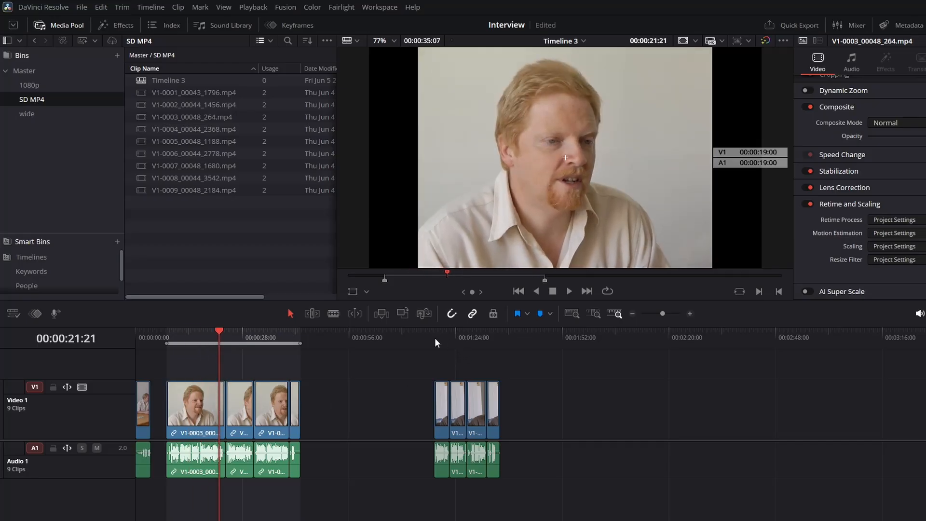
mouse_move(450, 338)
left_mouse_down()
mouse_move(492, 341)
mouse_move(449, 338)
left_mouse_up()
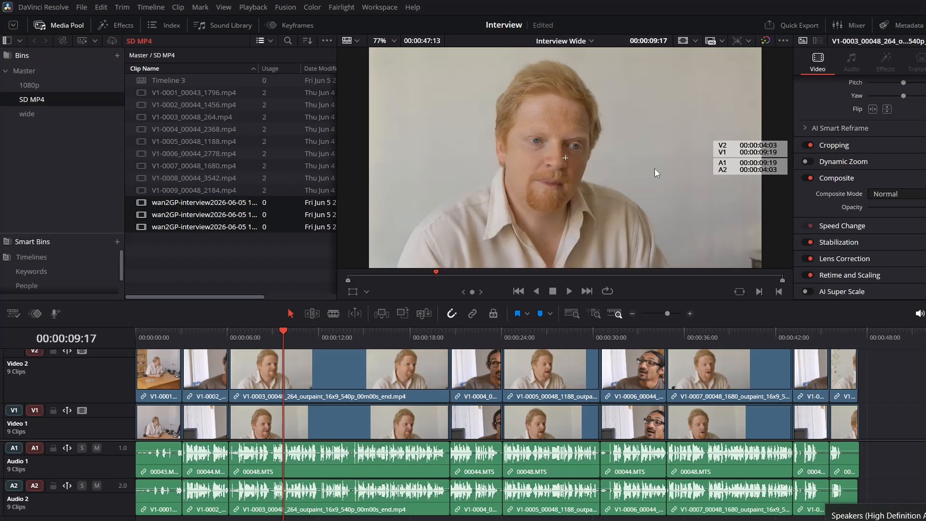
In Timeline 1, inspect the PC interview shot around 00:02:41:12 and play the original Monkey.mp4 clip from 00:02:59:03
left_click(492, 341)
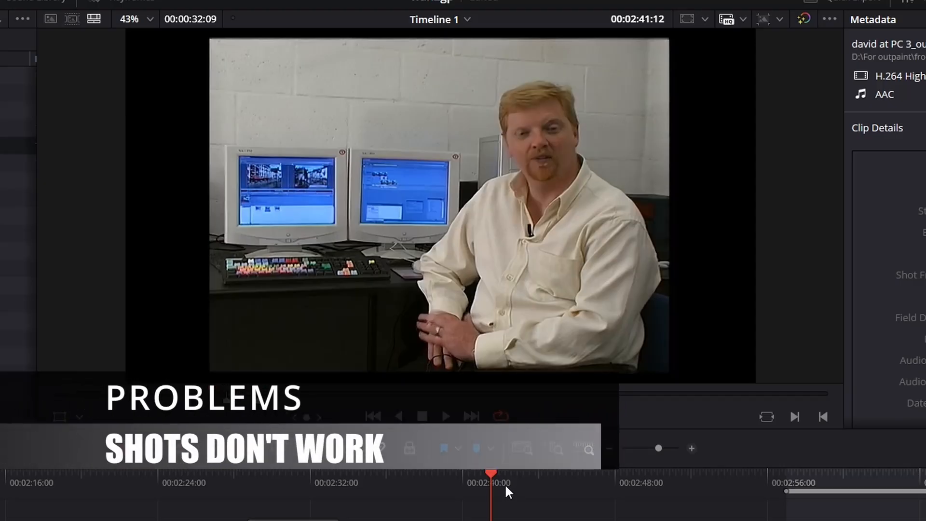
left_click(515, 479)
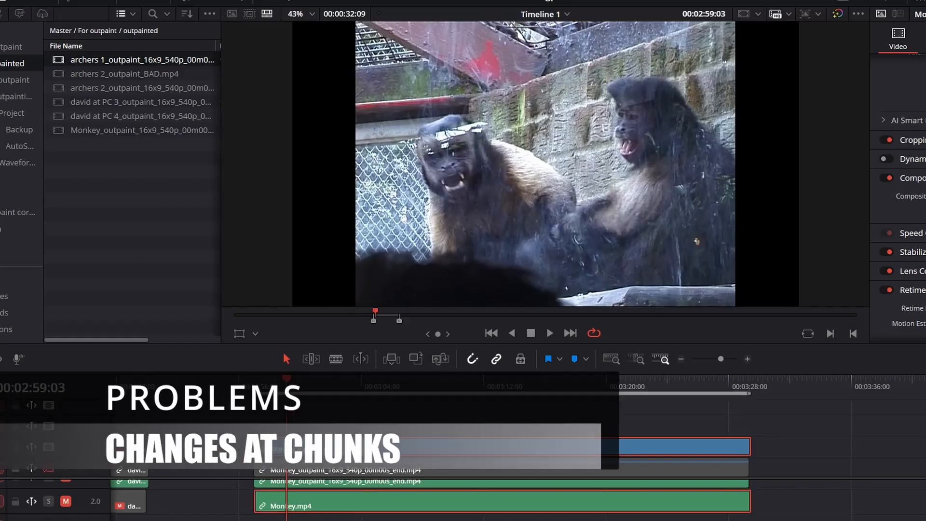
left_click(554, 330)
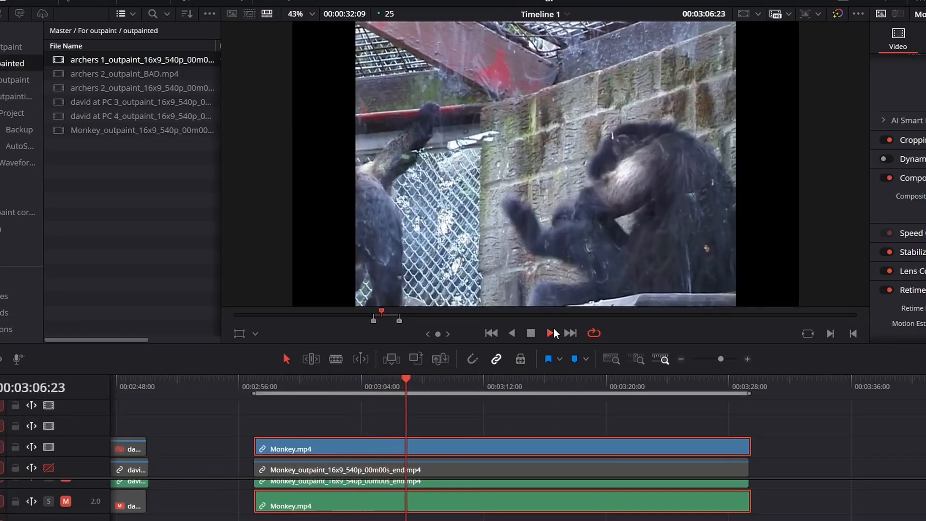
left_click(554, 329)
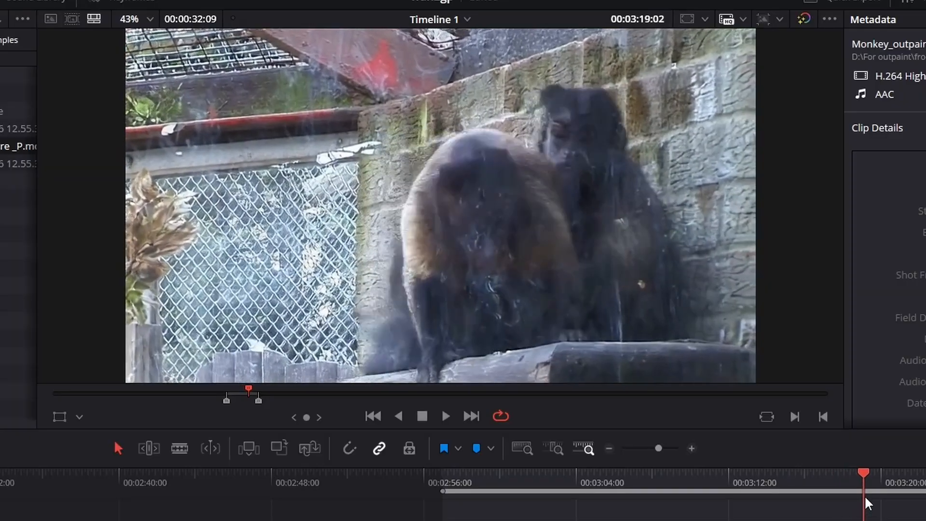
Play and scrub the outpainted monkey clip around 00:03:20:14 to 00:03:20:21, comparing its background across the chunk boundary
left_click_drag(864, 495, 859, 477)
key("space")
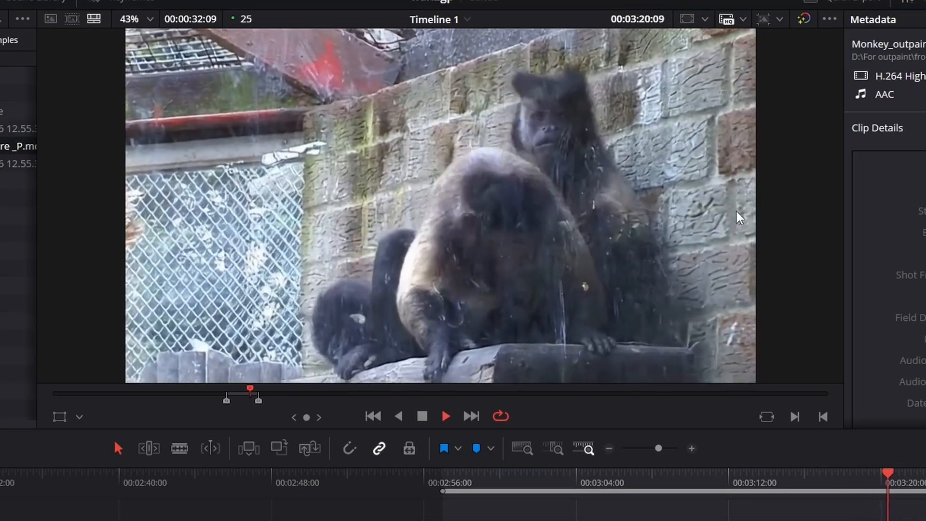
key("space")
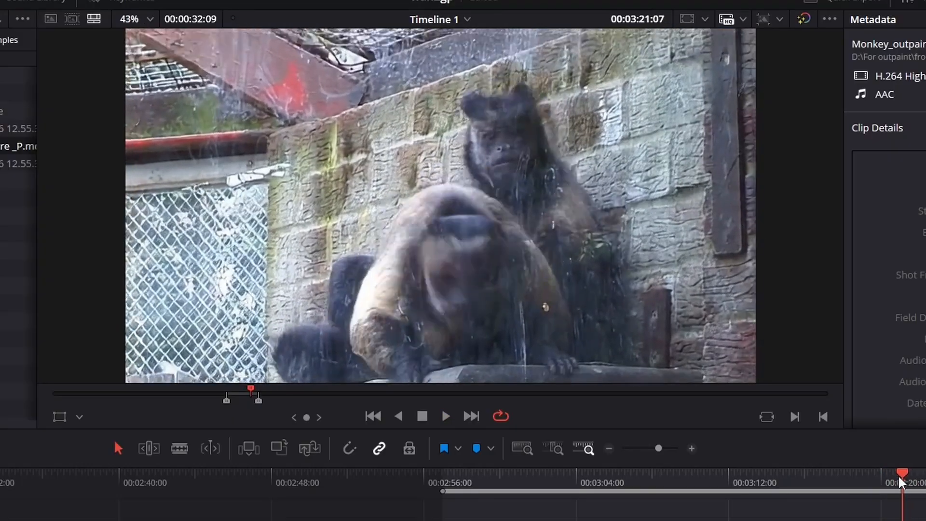
mouse_move(898, 475)
left_mouse_down()
mouse_move(882, 478)
mouse_move(892, 476)
left_mouse_up()
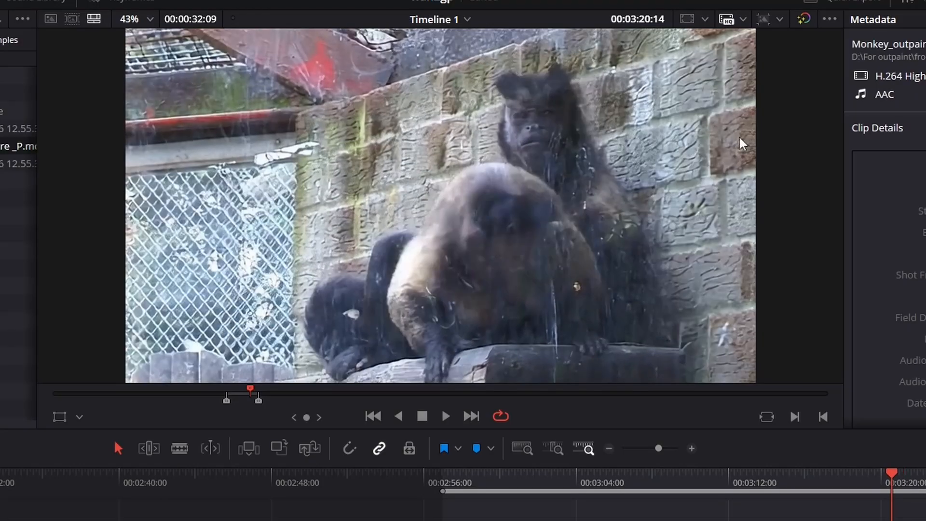
left_click(897, 472)
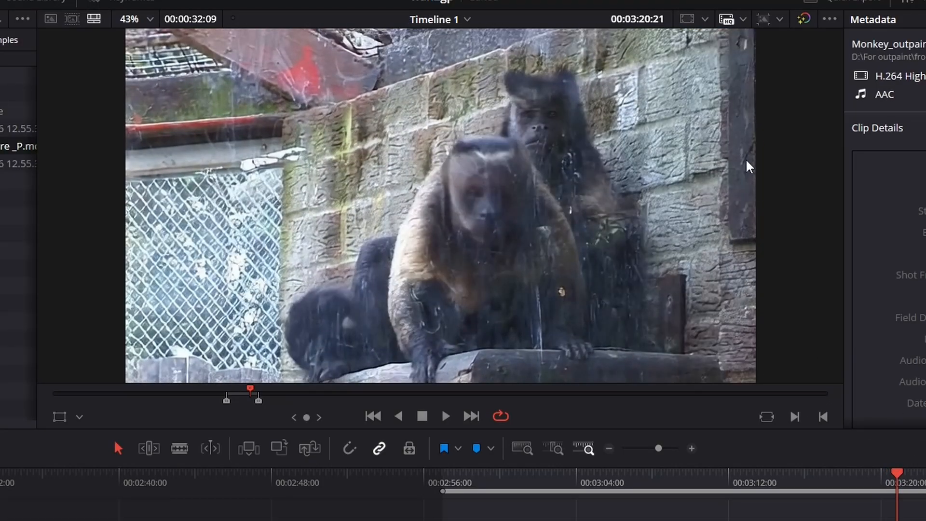
mouse_move(897, 475)
left_mouse_down()
mouse_move(829, 486)
mouse_move(840, 504)
mouse_move(885, 504)
mouse_move(897, 498)
mouse_move(868, 499)
mouse_move(893, 492)
left_mouse_up()
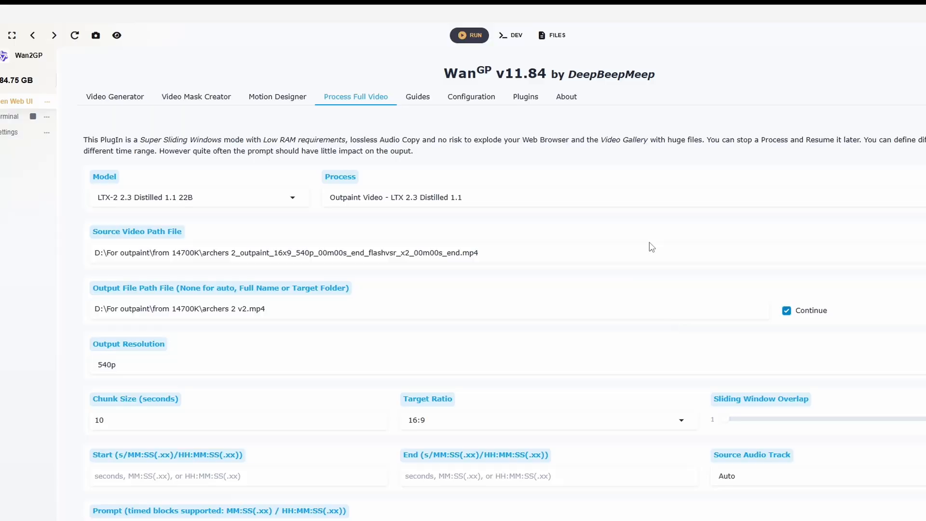
Switch to Wan2GP and adjust the Process Full Video Sliding Window Overlap, raising it to 9 and lowering it again
left_click_drag(729, 419, 763, 423)
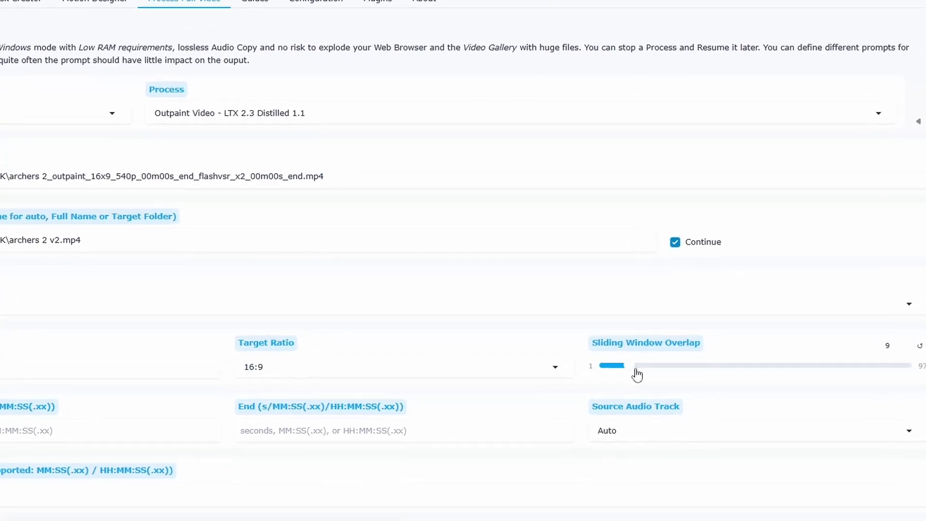
left_click_drag(594, 352, 560, 354)
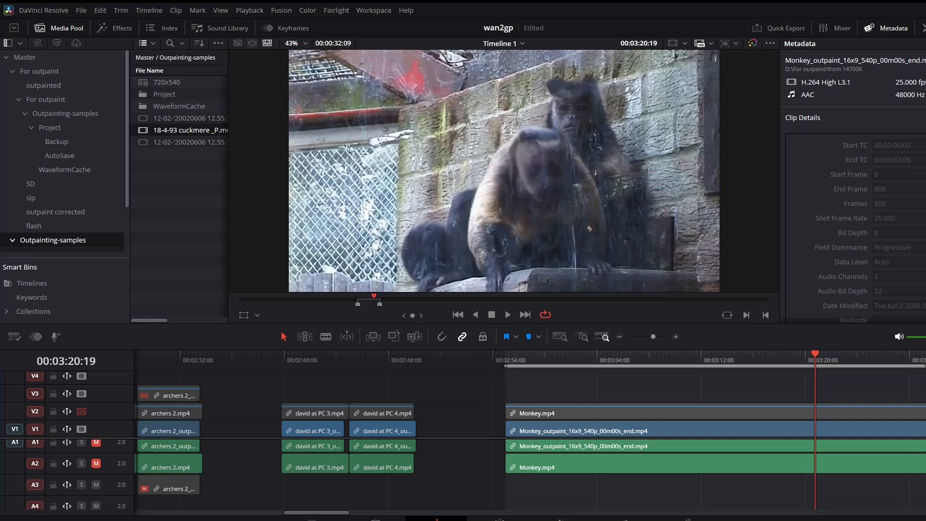
Back in DaVinci Resolve, examine earlier frames of the outpainted monkey clip at 00:03:17:20 and 00:03:12:13
mouse_move(555, 520)
left_click(597, 515)
left_click_drag(818, 355, 777, 352)
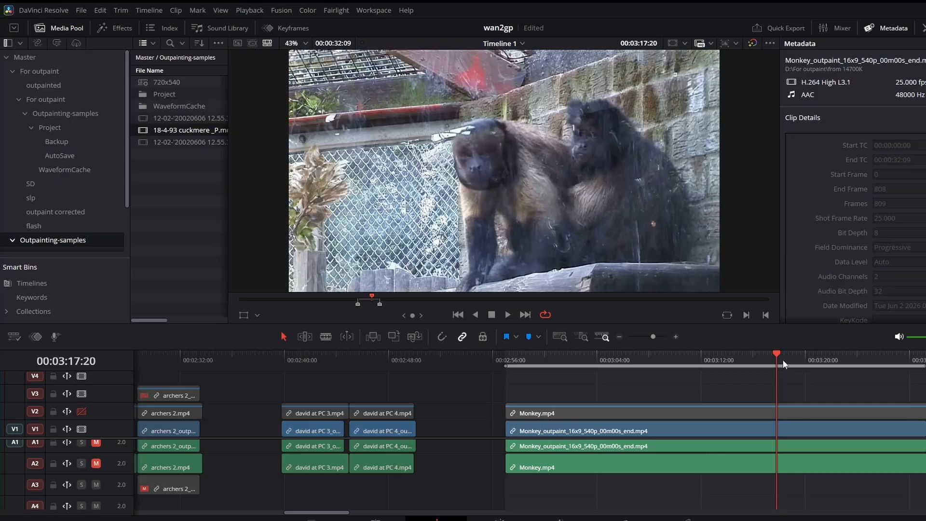
left_click_drag(782, 360, 707, 347)
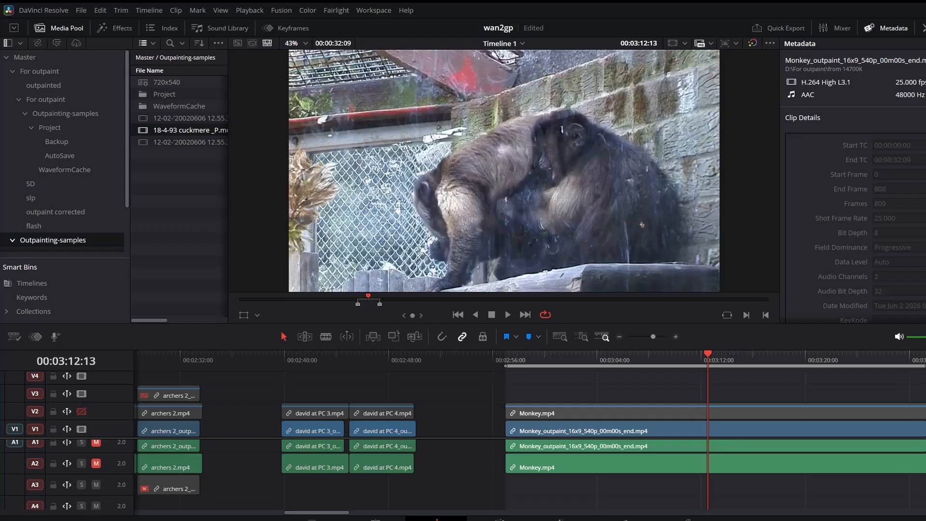
Compare the original and outpainted versions of the first PC interview shot at 00:00:03:04 by toggling video tracks V2 and V1
left_click_drag(317, 512, 145, 512)
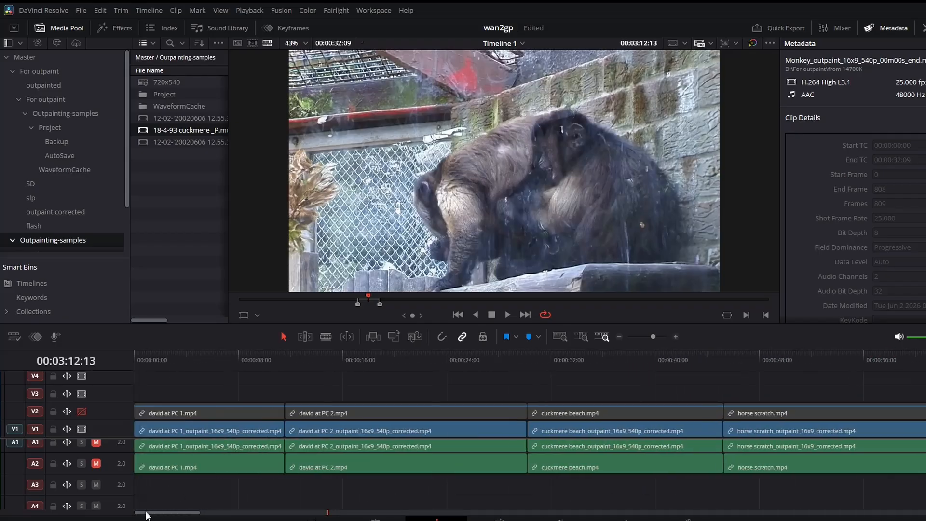
left_click(175, 356)
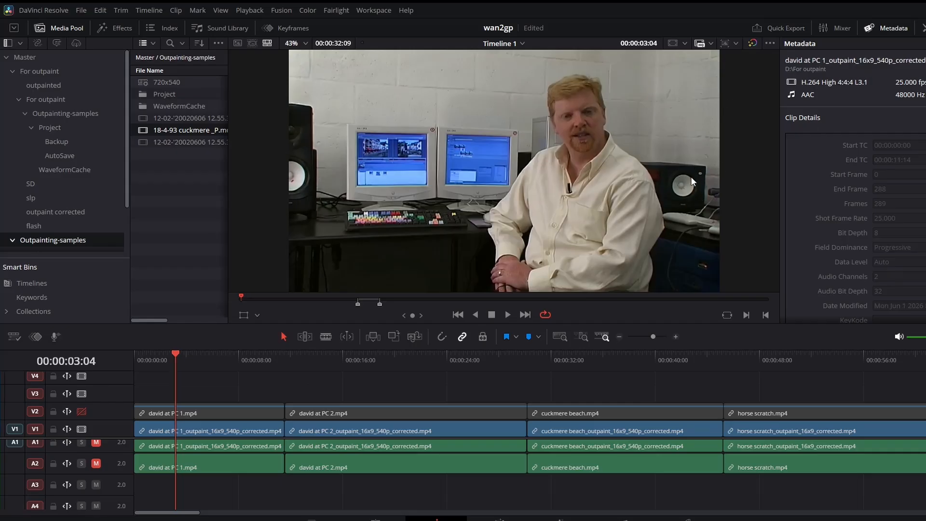
left_click(81, 410)
left_click(82, 429)
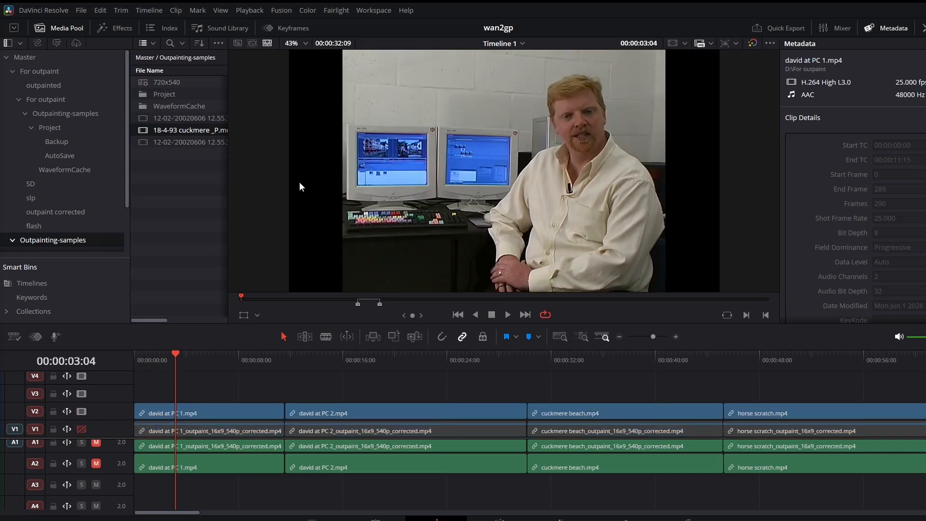
left_click(81, 428)
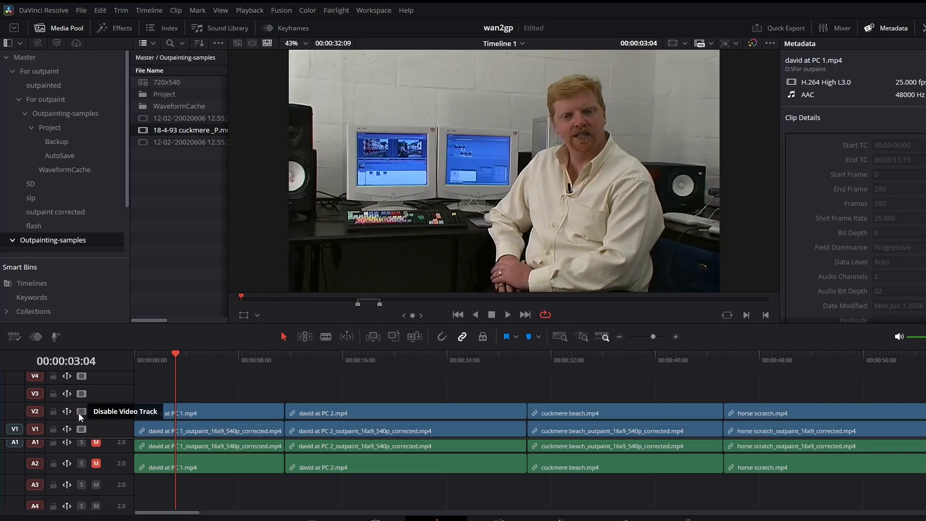
left_click(78, 411)
Move to the second PC interview shot at 00:00:16:21 and enable video track V2 to compare it with its original
left_click_drag(177, 355, 354, 357)
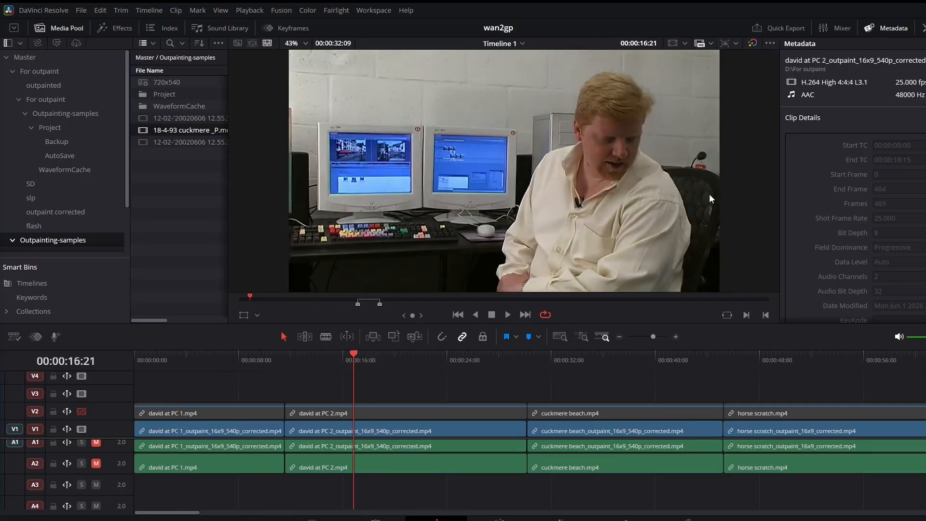
left_click(81, 412)
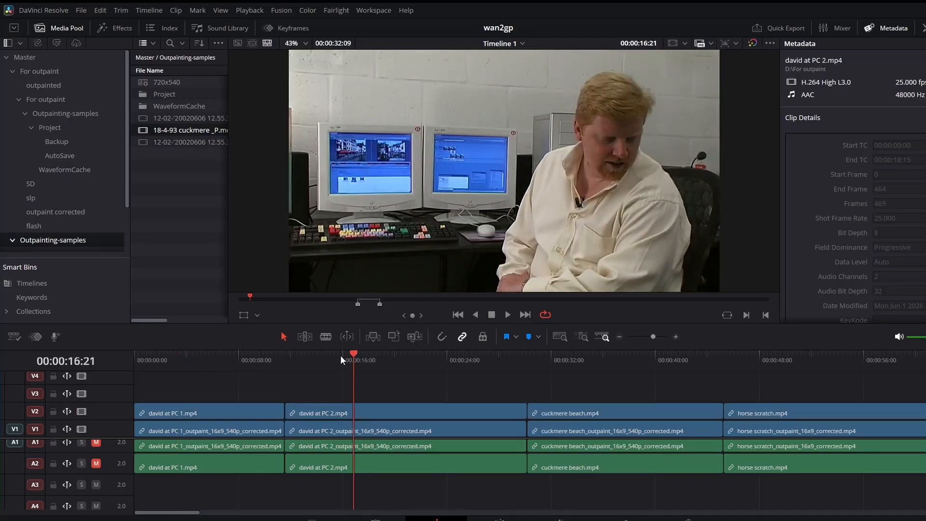